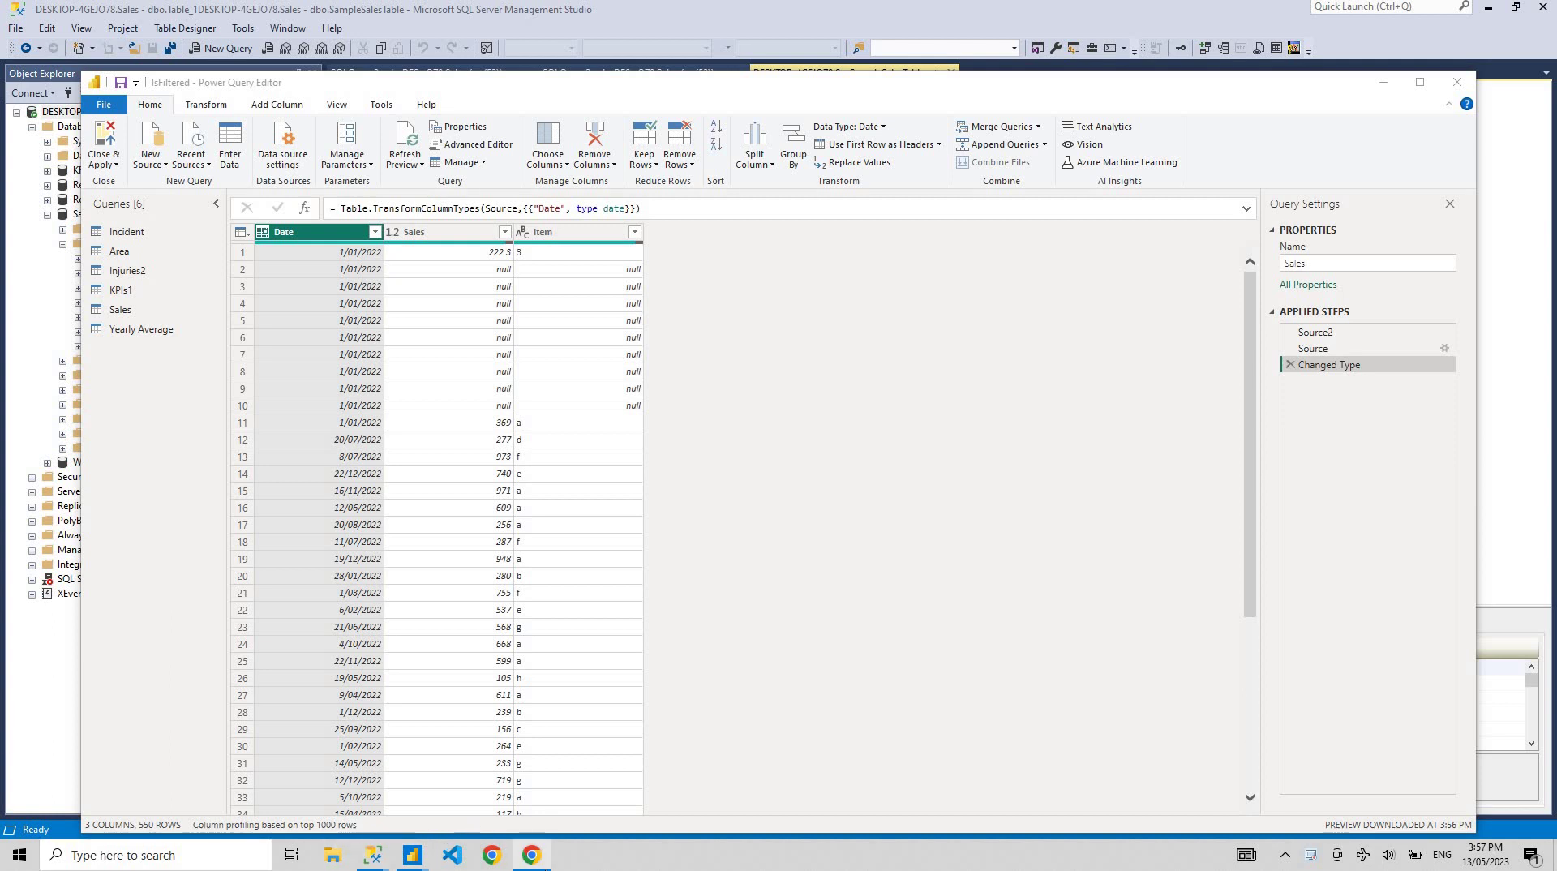
# Step: From the 'M query intoduction' Google results, open Microsoft's Power Query M Formula Language Introduction in a new tab
pyautogui.click(532, 855)
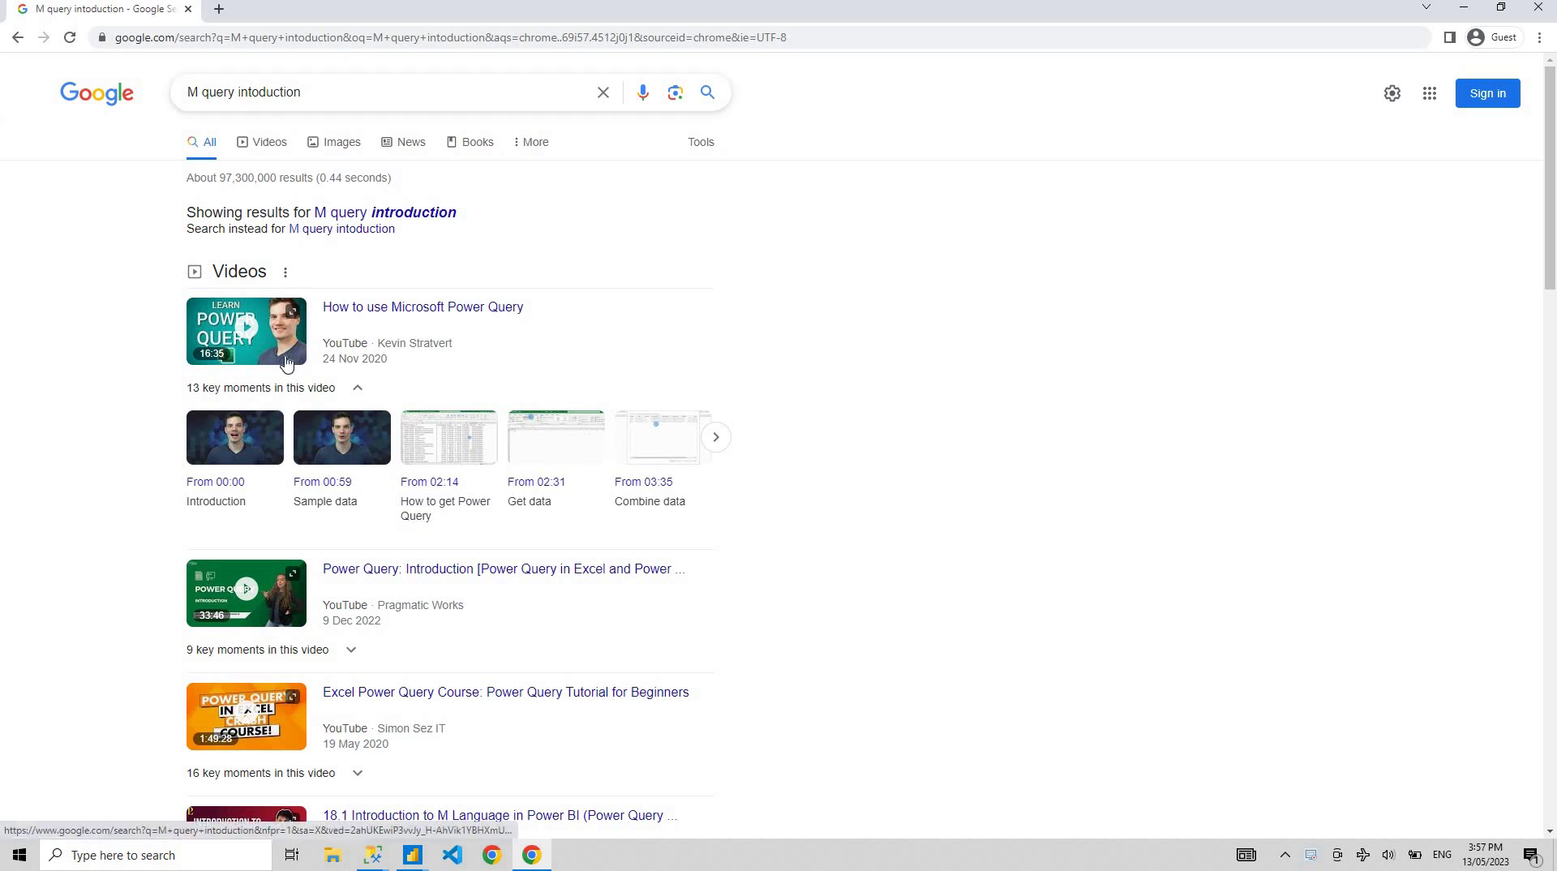
pyautogui.scroll(-5, 417, 454)
pyautogui.scroll(-3, 319, 533)
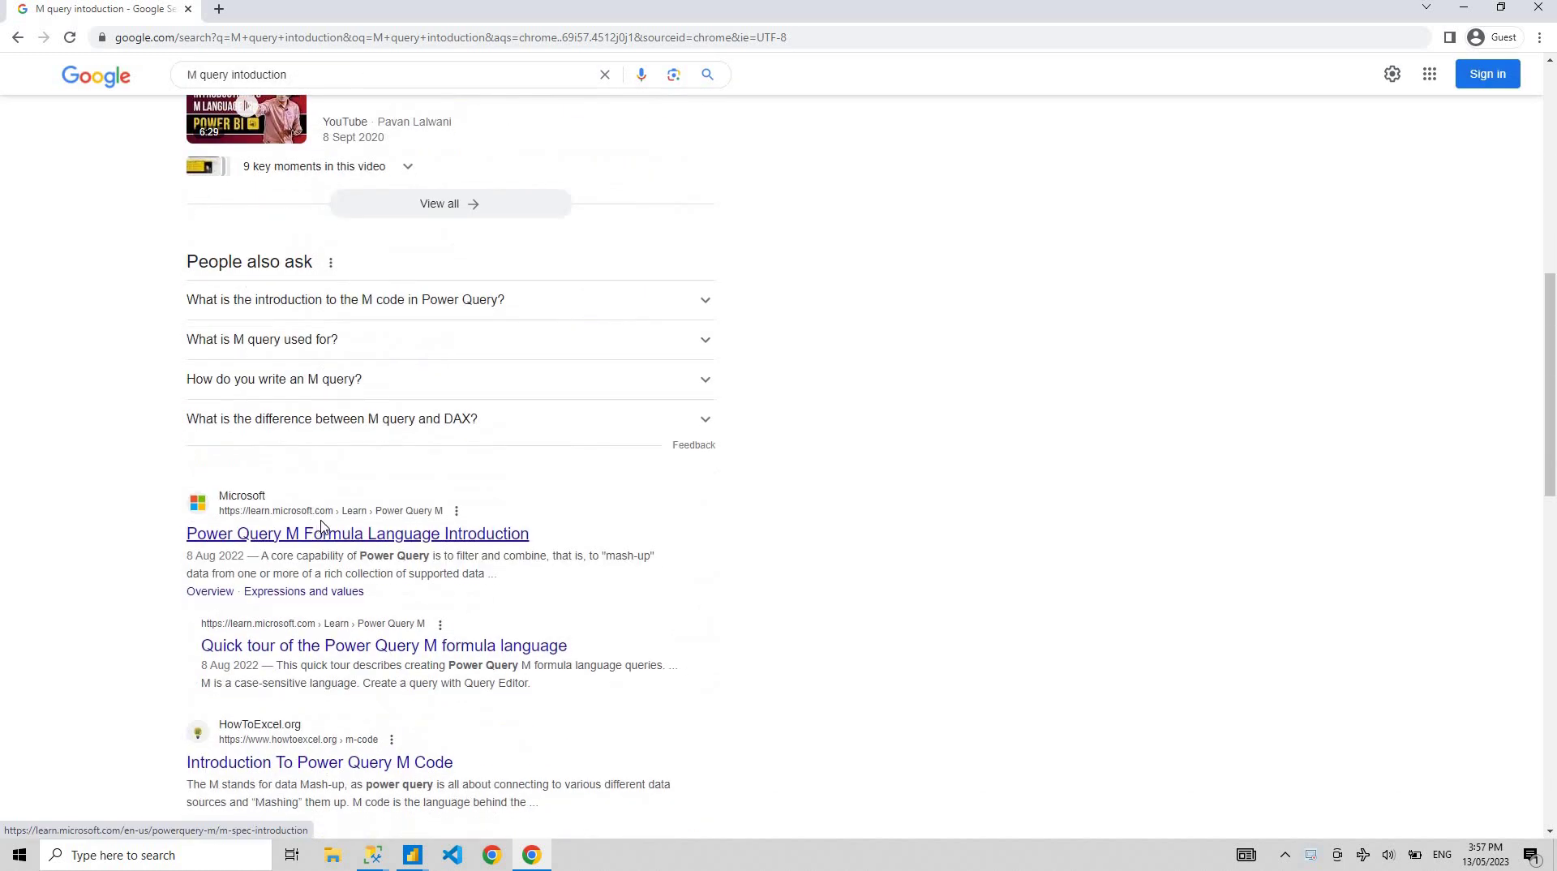
pyautogui.rightClick(318, 533)
pyautogui.click(374, 538)
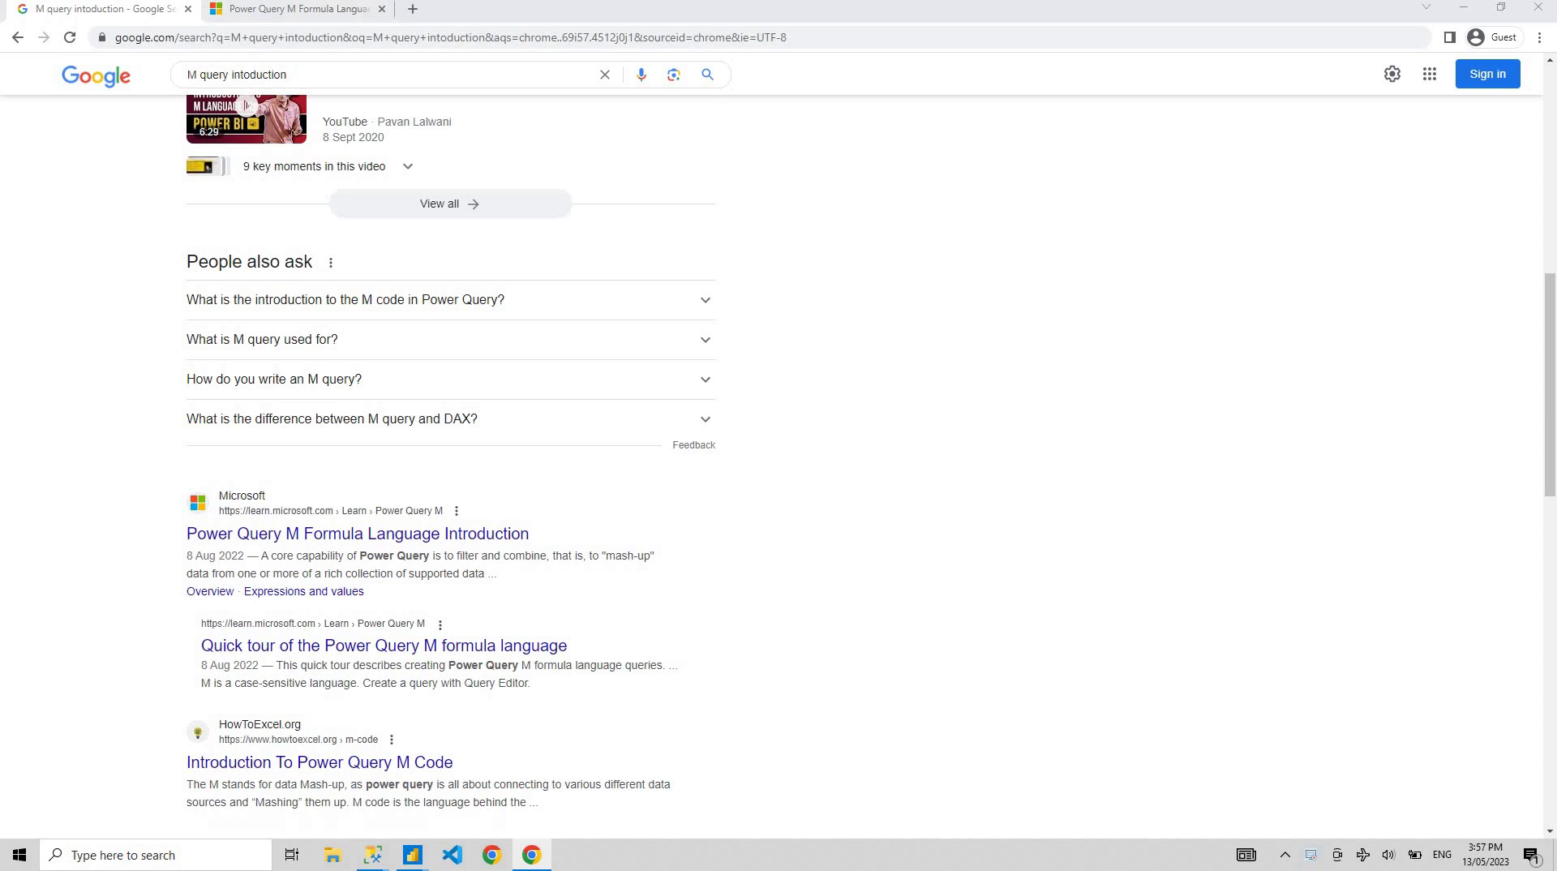
# Step: Read through the Power Query M Introduction article on Microsoft Learn
pyautogui.click(287, 10)
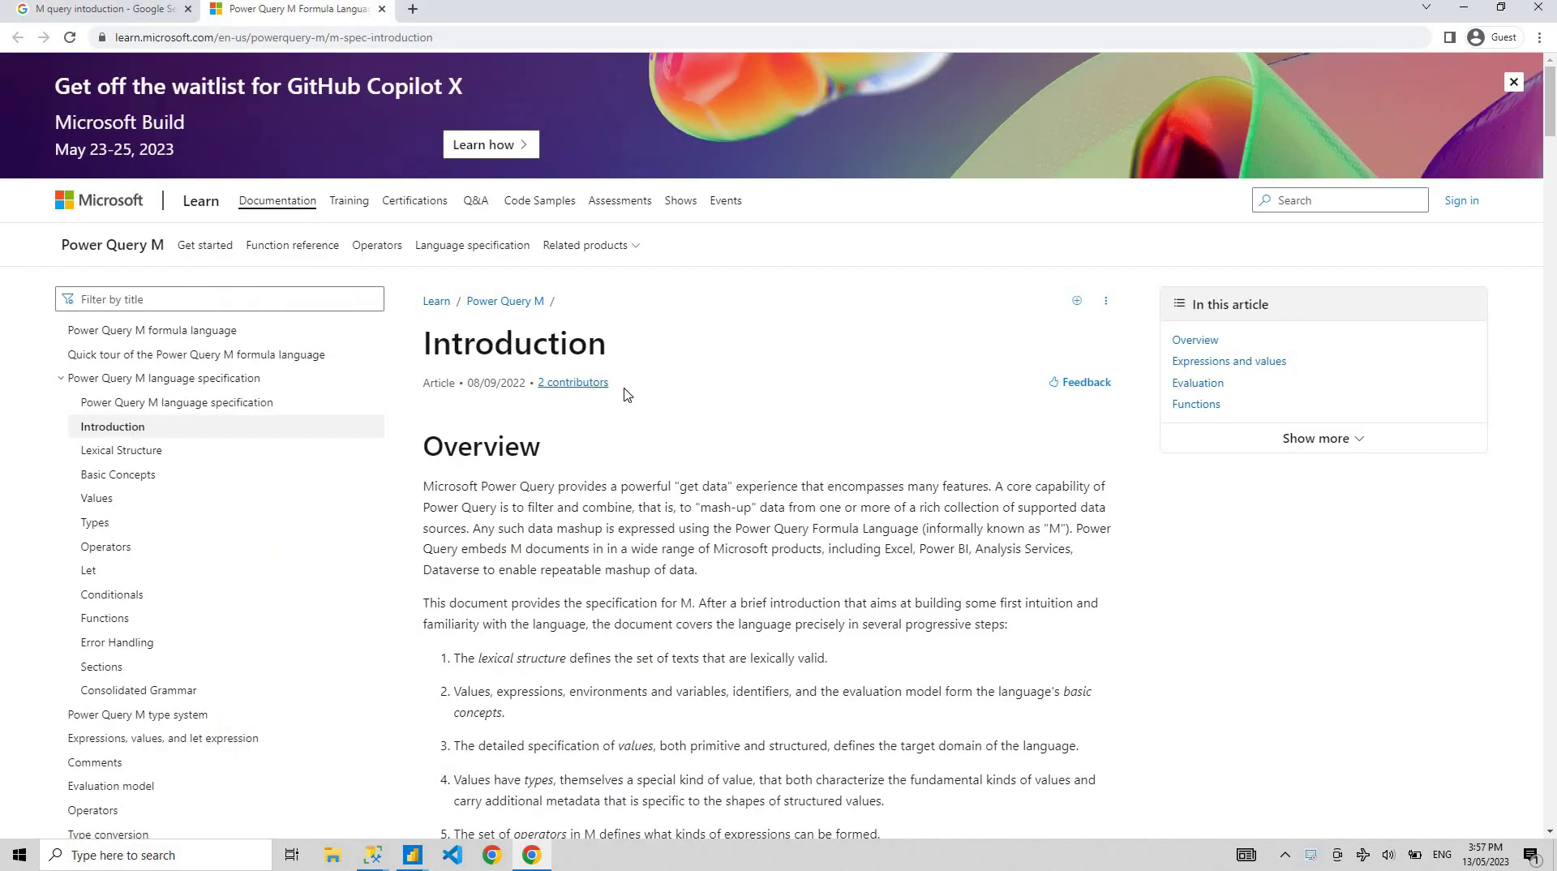
pyautogui.scroll(-15, 625, 394)
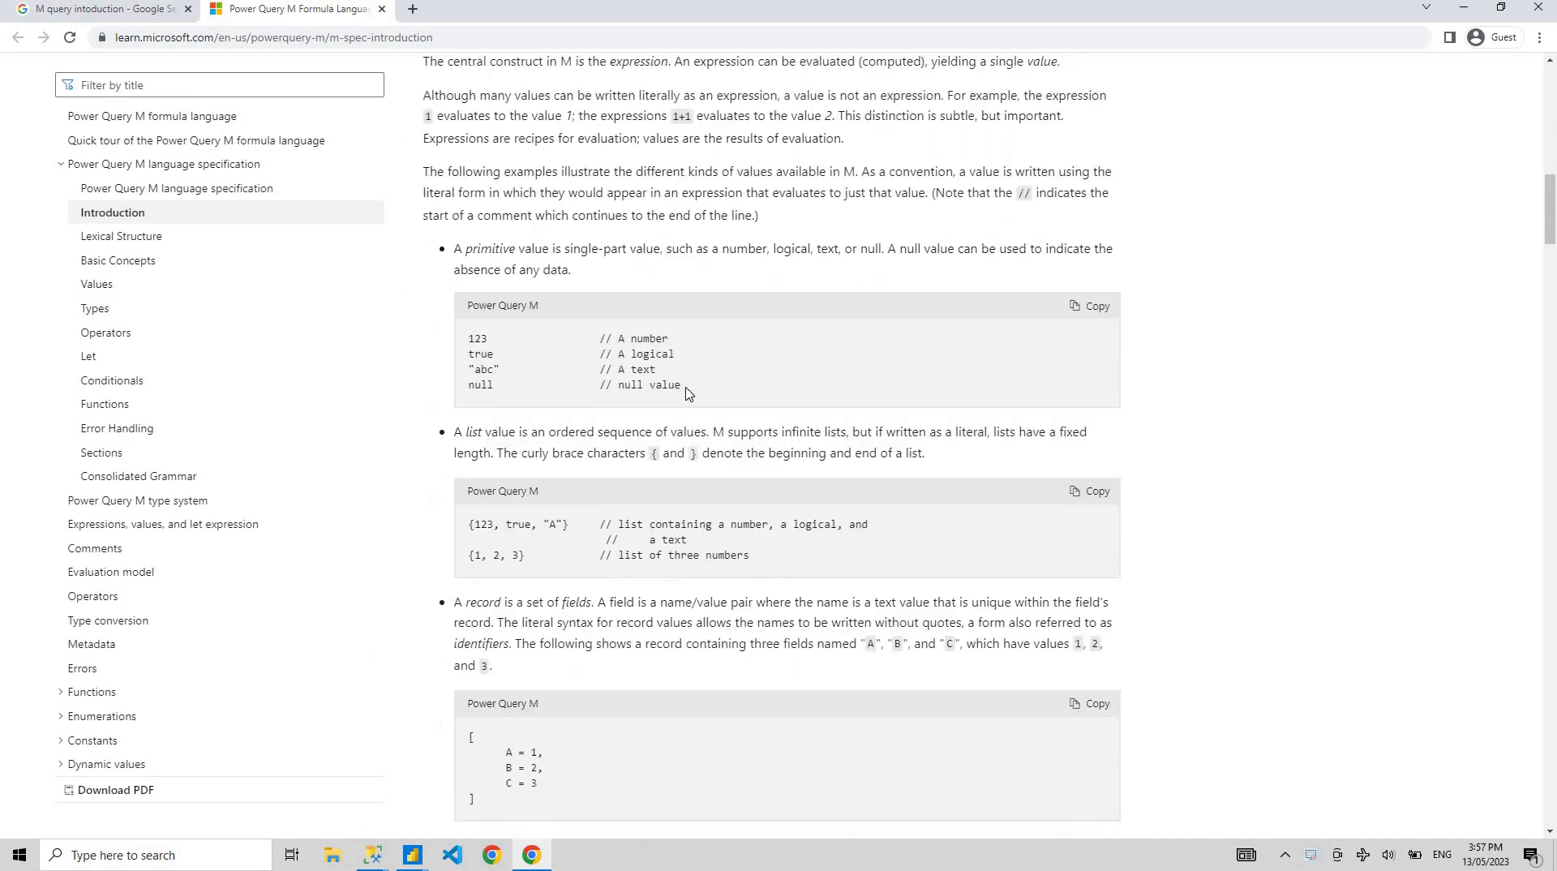
pyautogui.scroll(-3, 685, 394)
pyautogui.scroll(18, 681, 400)
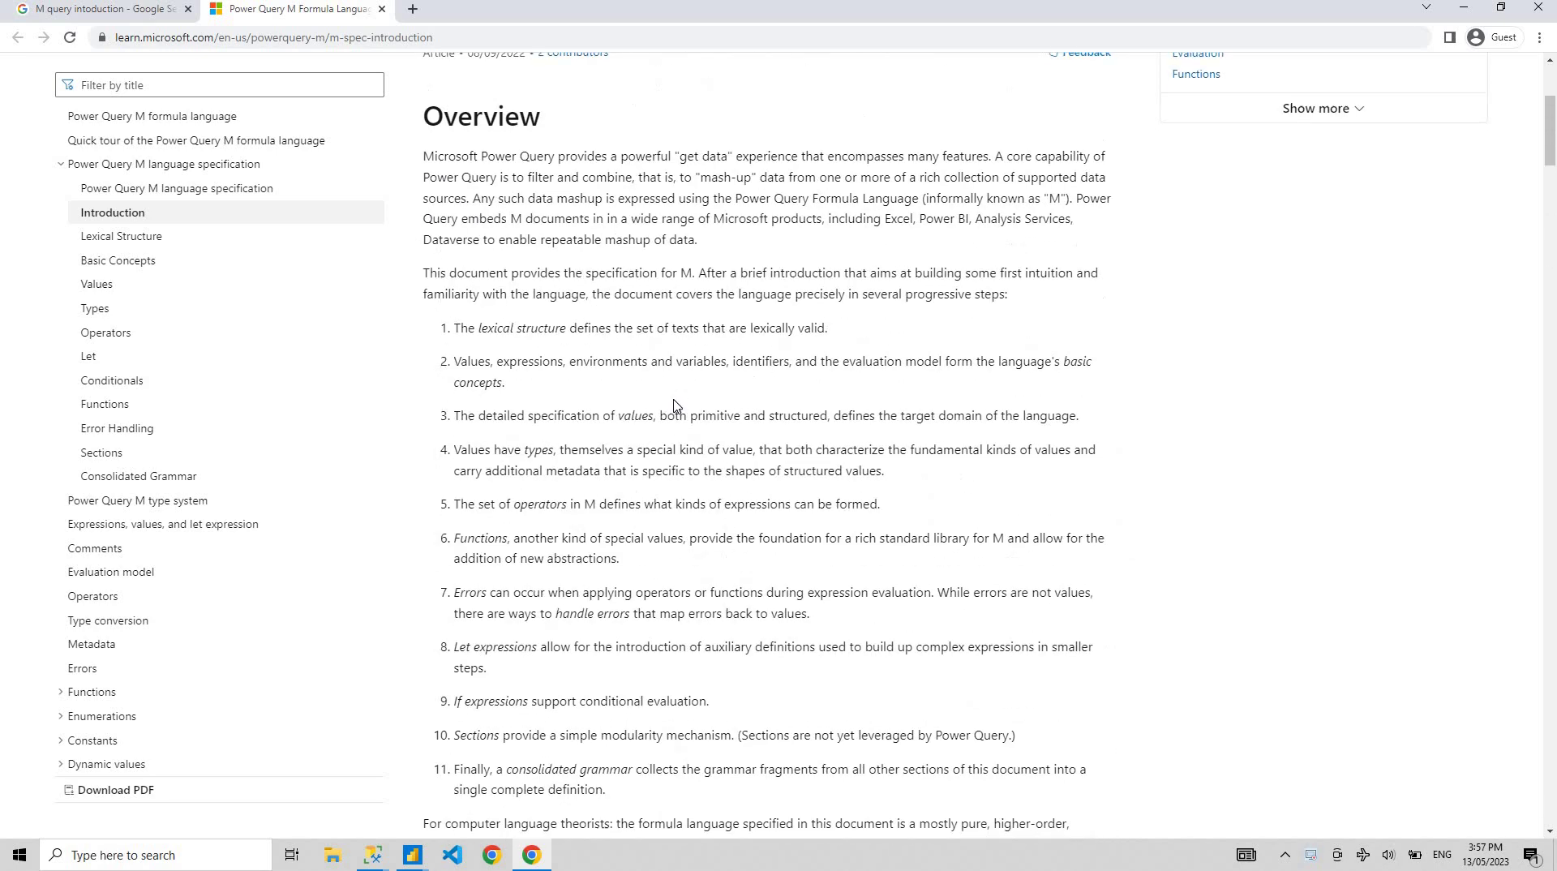
pyautogui.scroll(4, 673, 405)
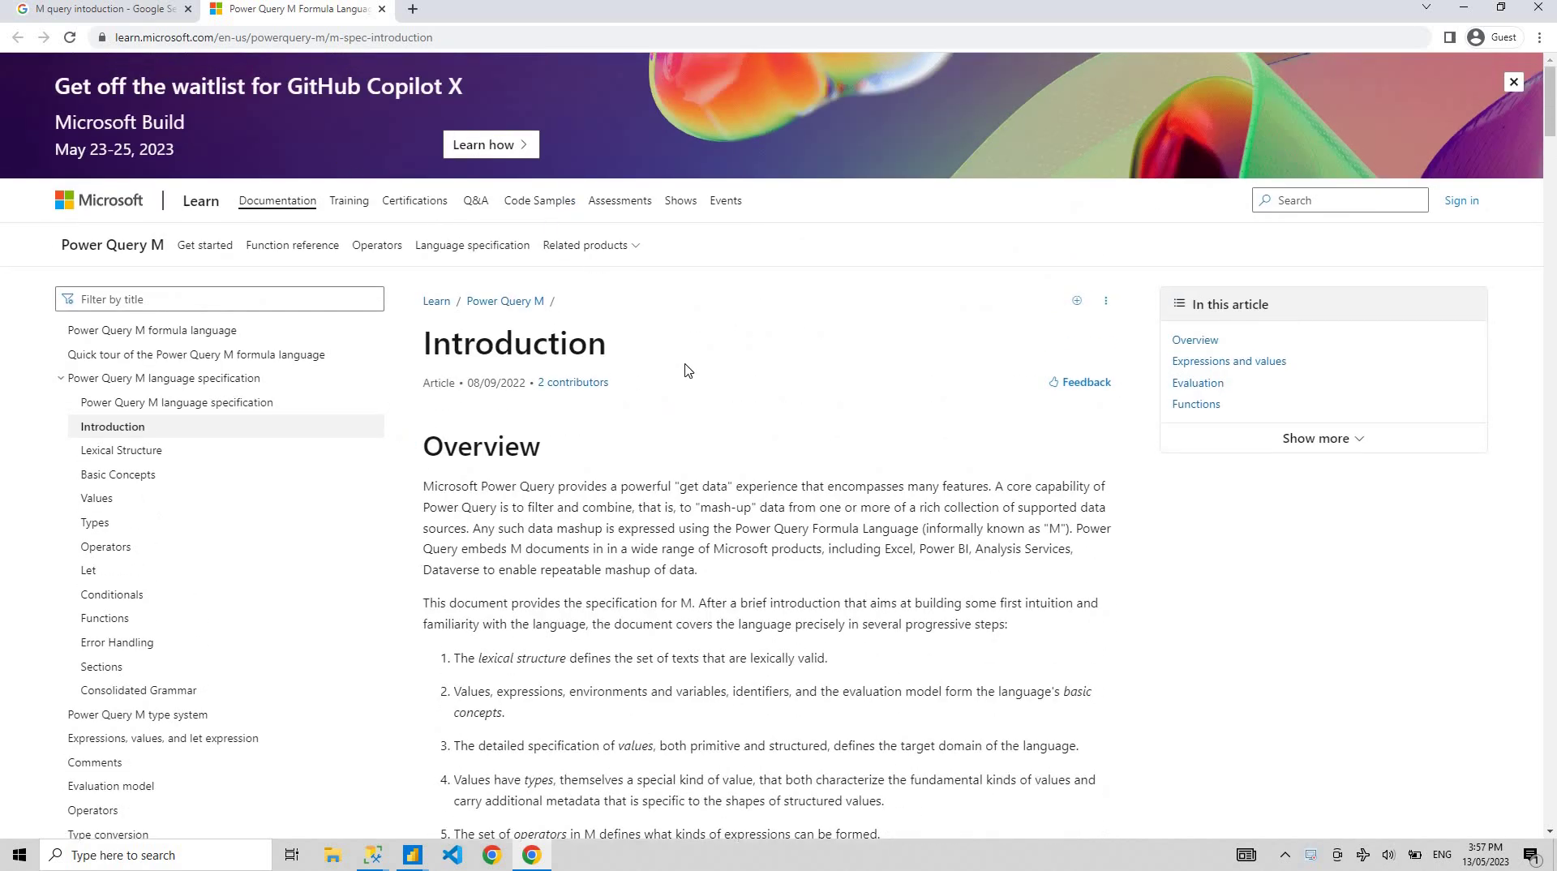
pyautogui.scroll(-3, 684, 440)
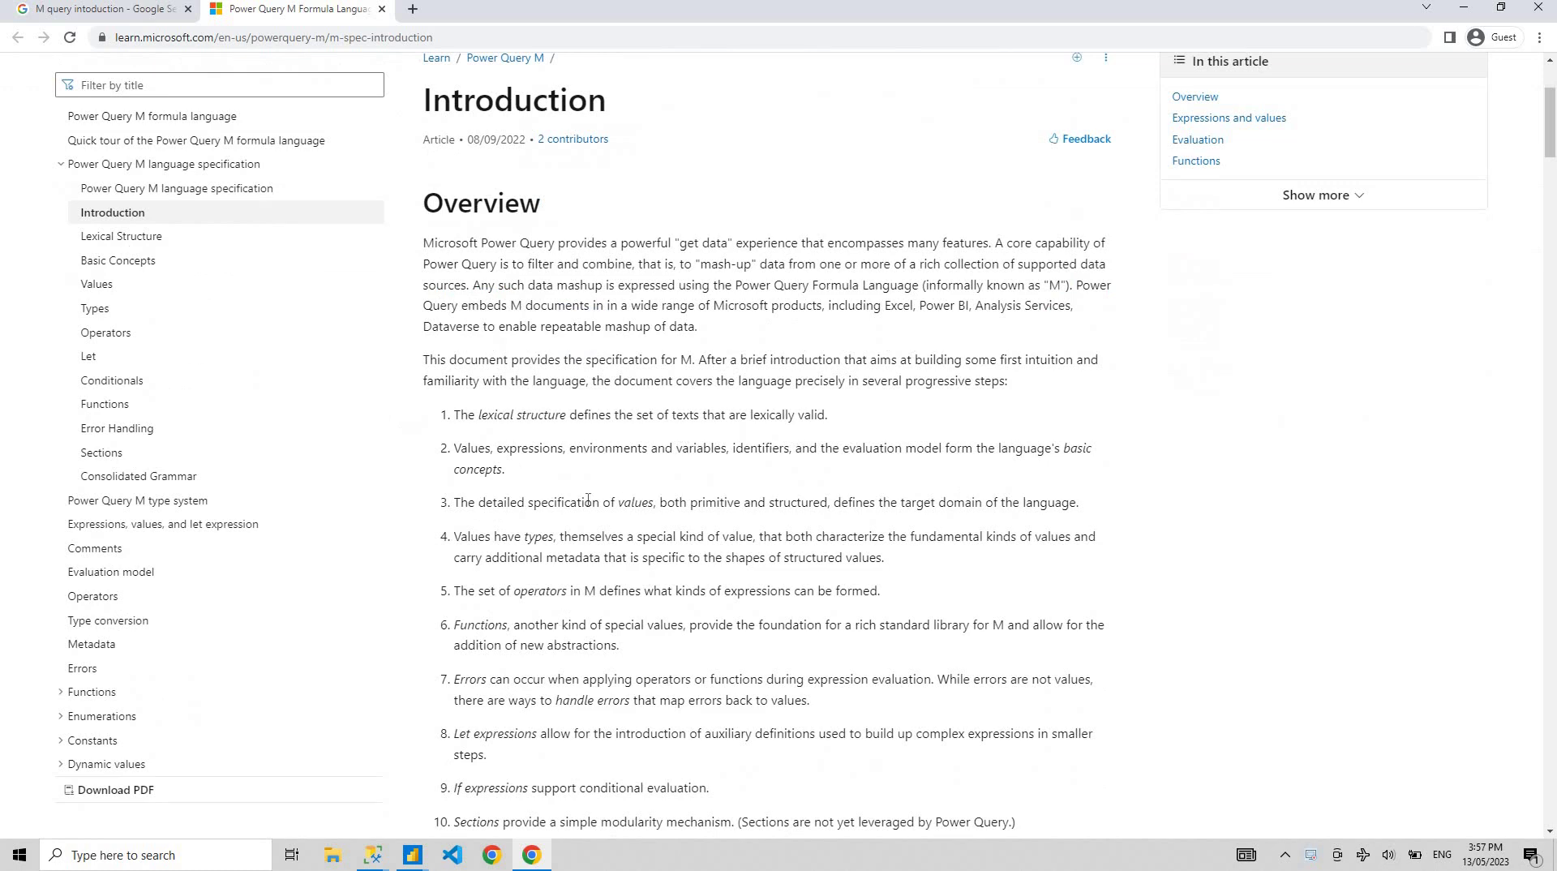
pyautogui.scroll(-9, 589, 501)
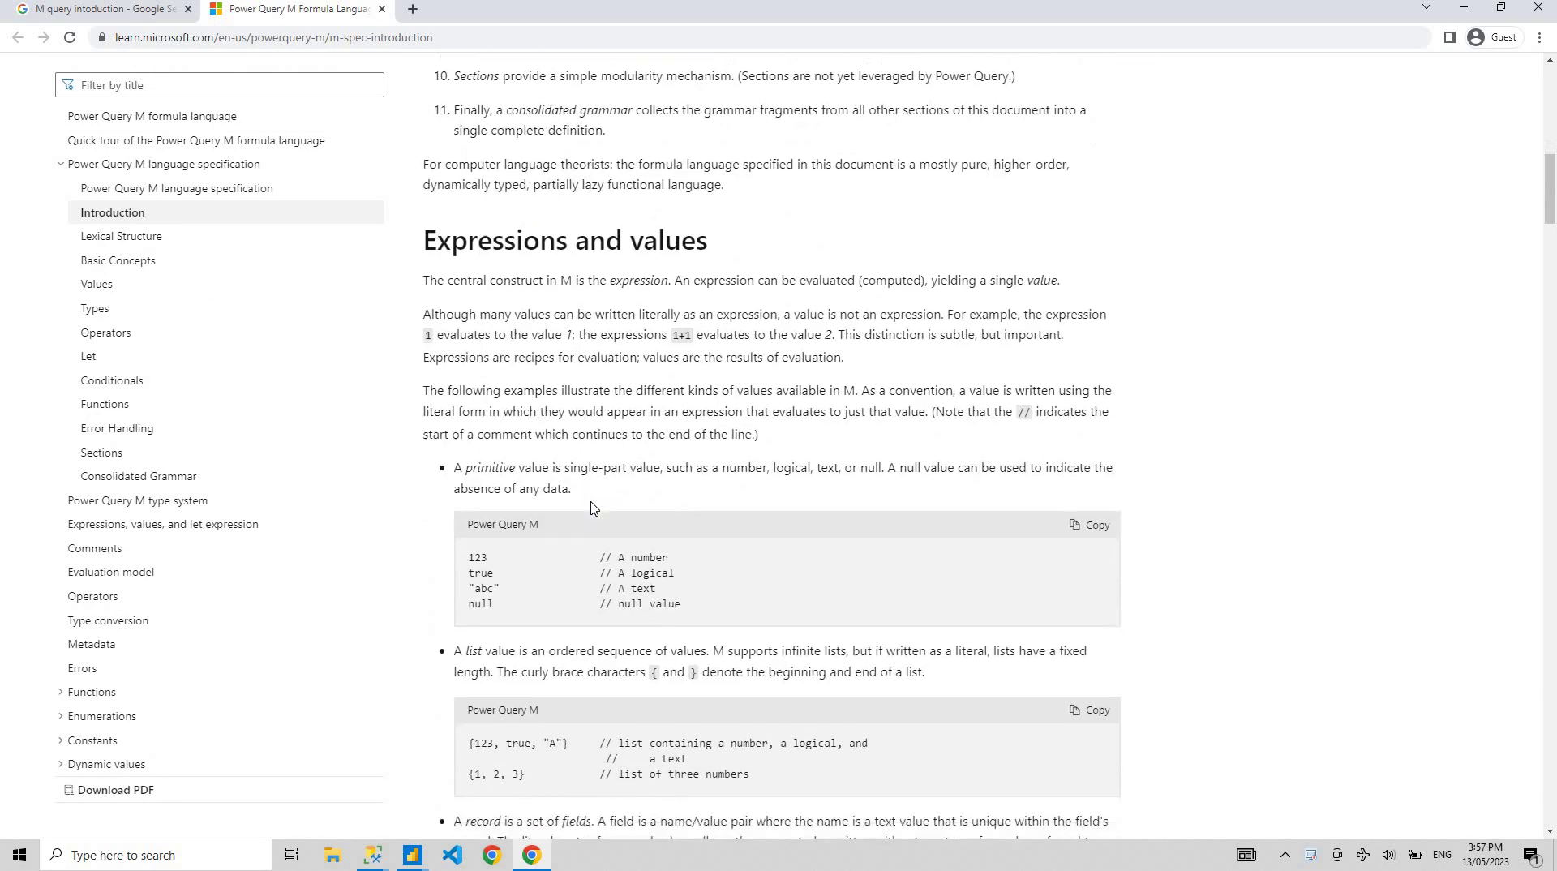
pyautogui.scroll(-4, 591, 507)
pyautogui.scroll(-10, 591, 508)
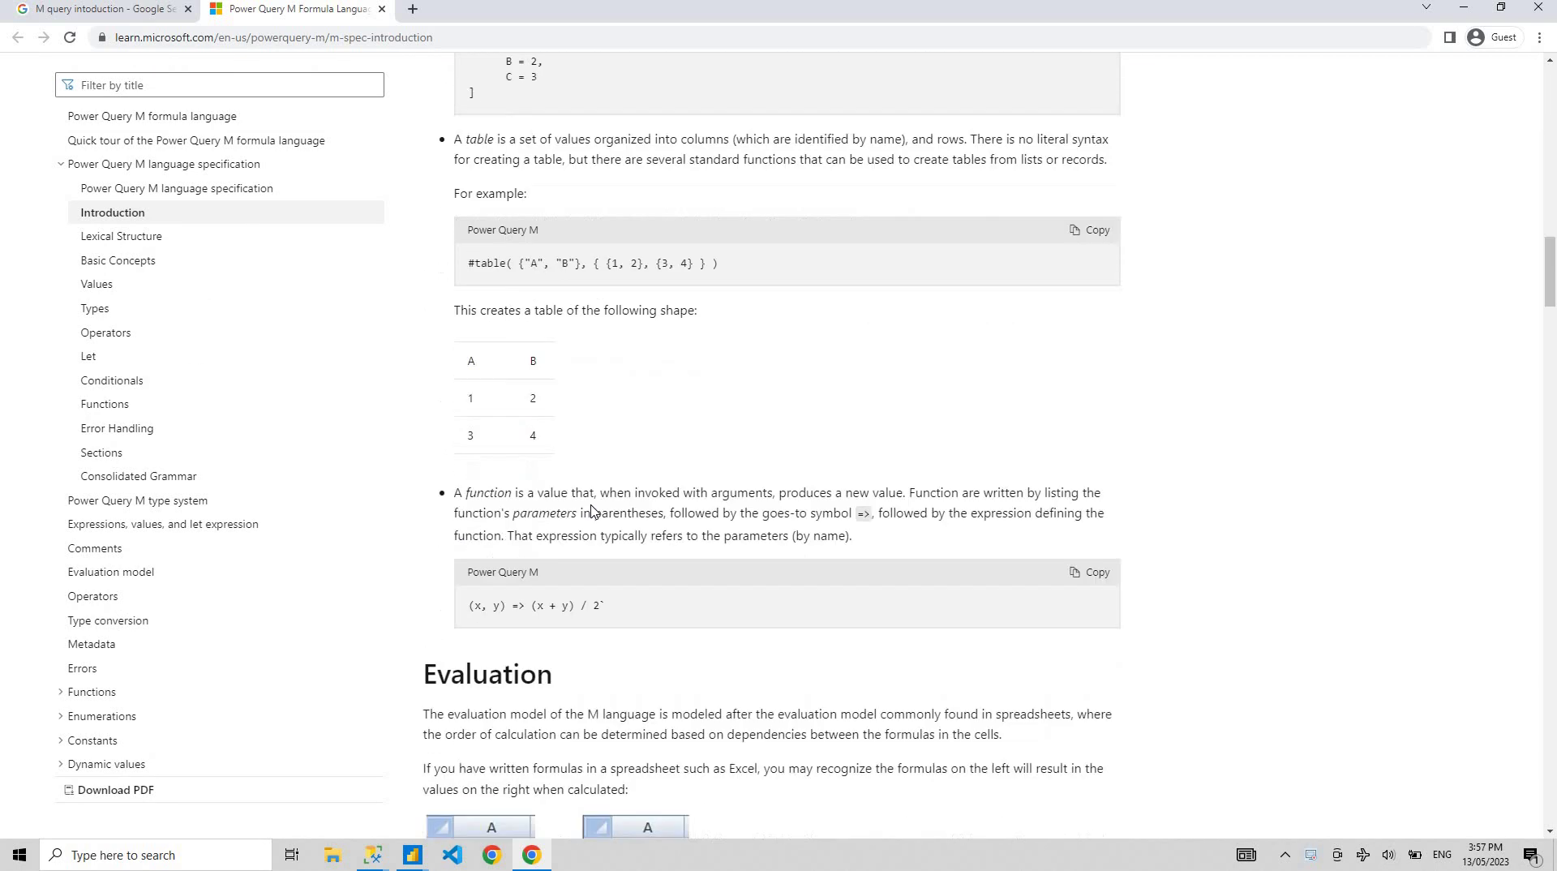
pyautogui.scroll(-8, 592, 508)
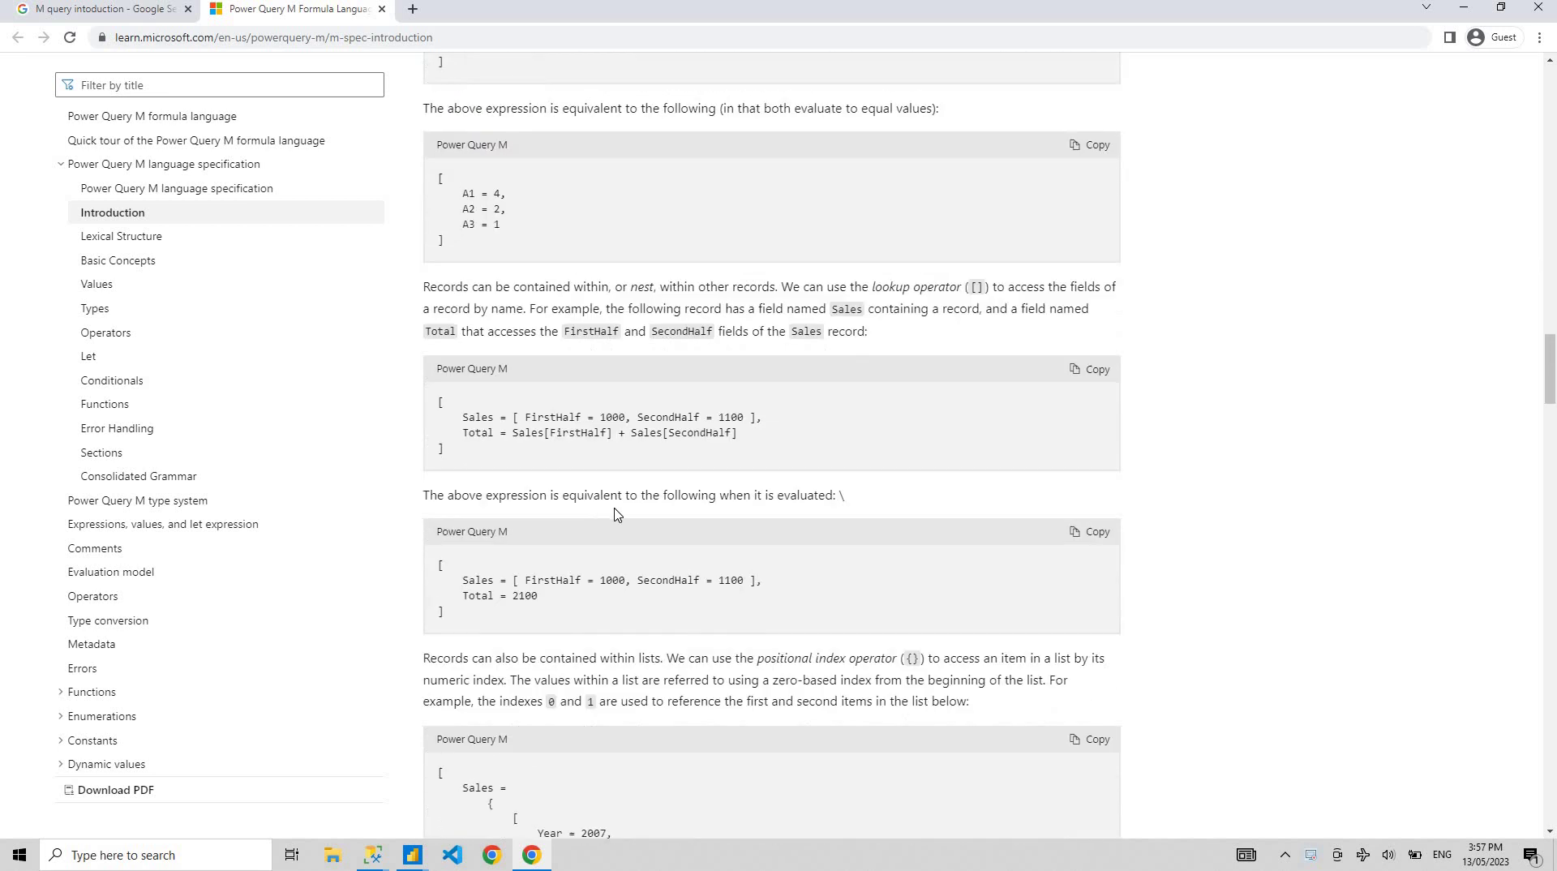
pyautogui.scroll(-10, 629, 519)
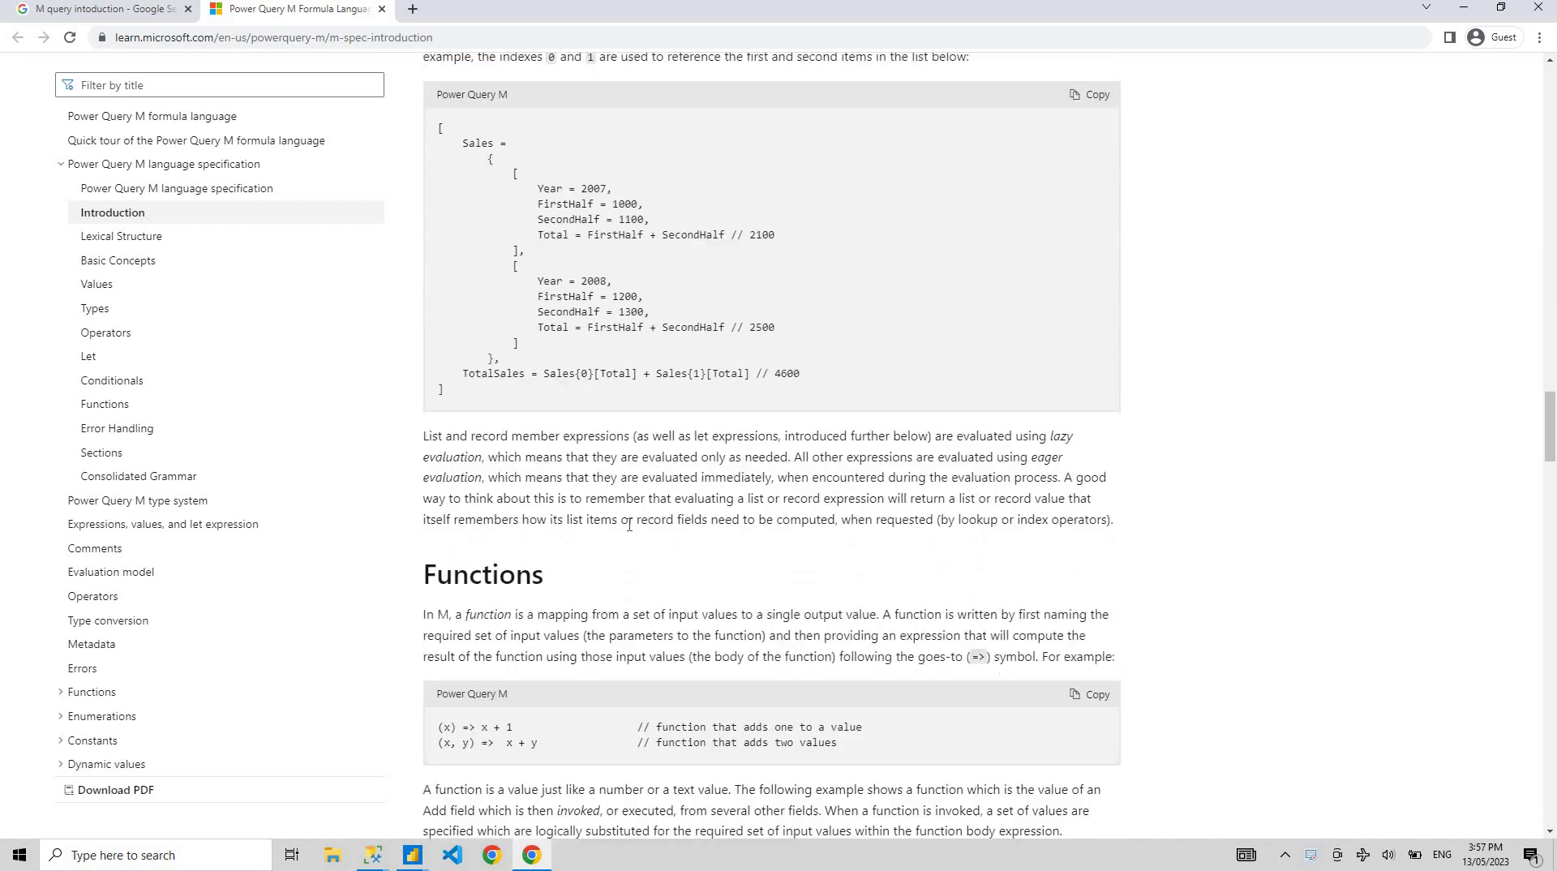
pyautogui.scroll(-2, 632, 532)
pyautogui.scroll(-12, 635, 540)
pyautogui.scroll(-4, 642, 541)
pyautogui.scroll(18, 643, 547)
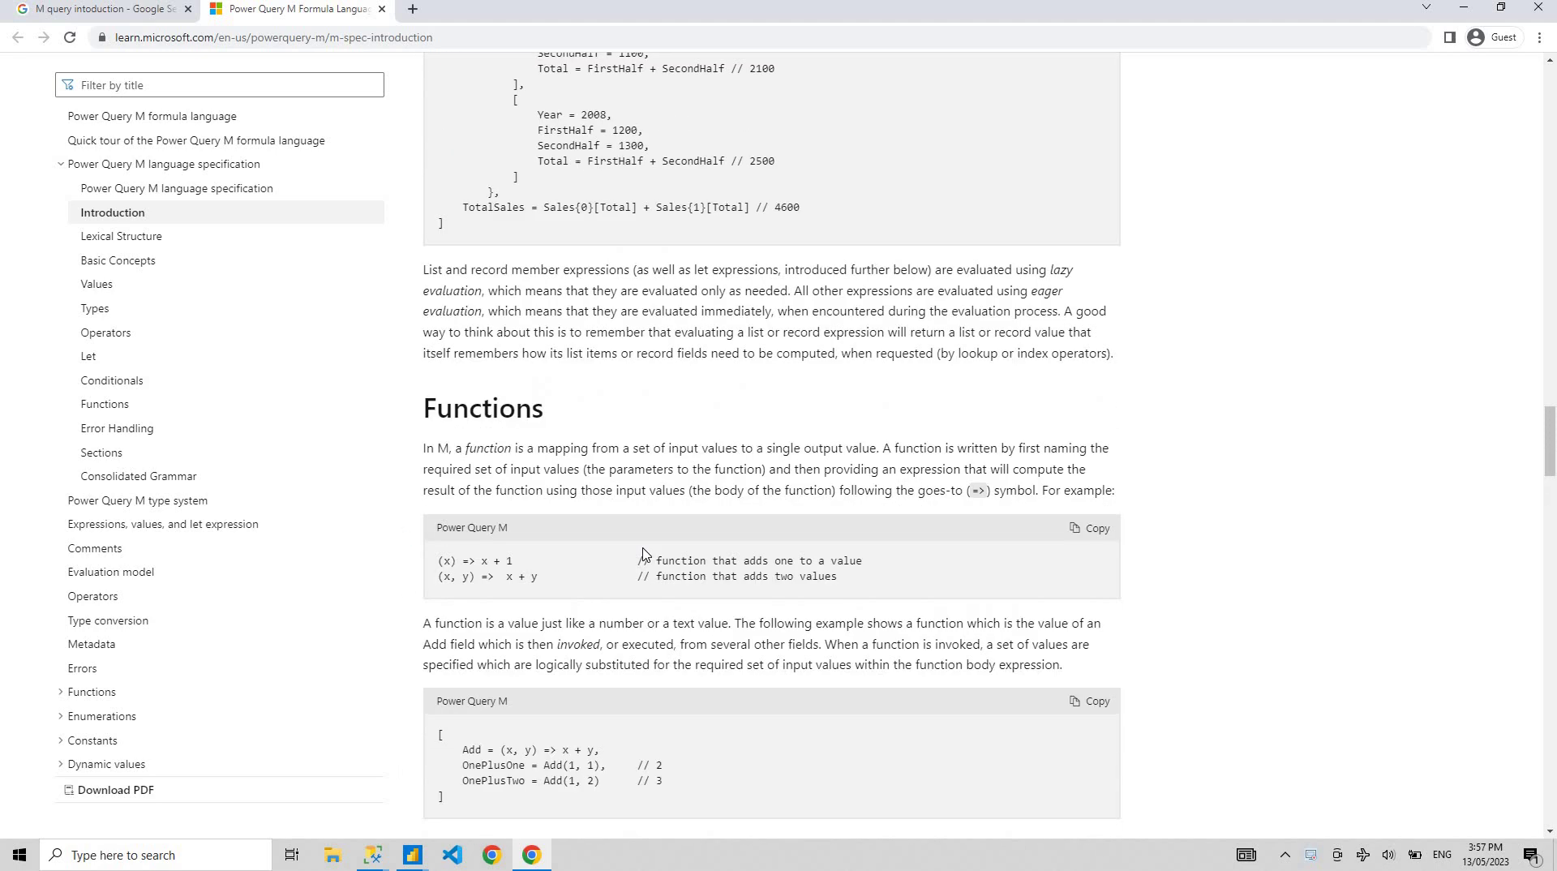
pyautogui.scroll(20, 643, 554)
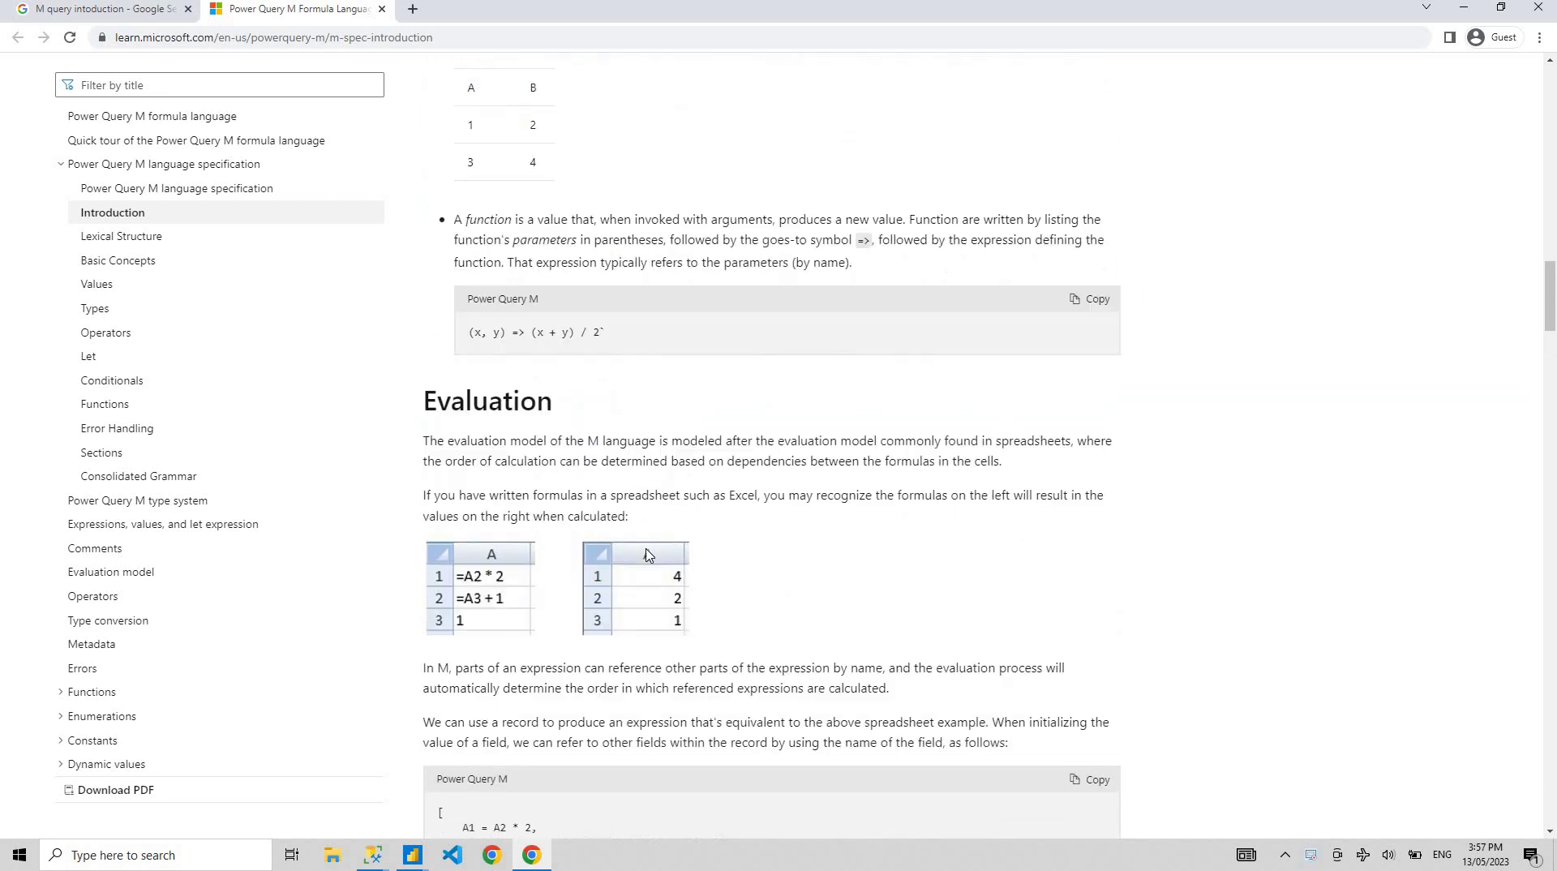
pyautogui.scroll(19, 646, 553)
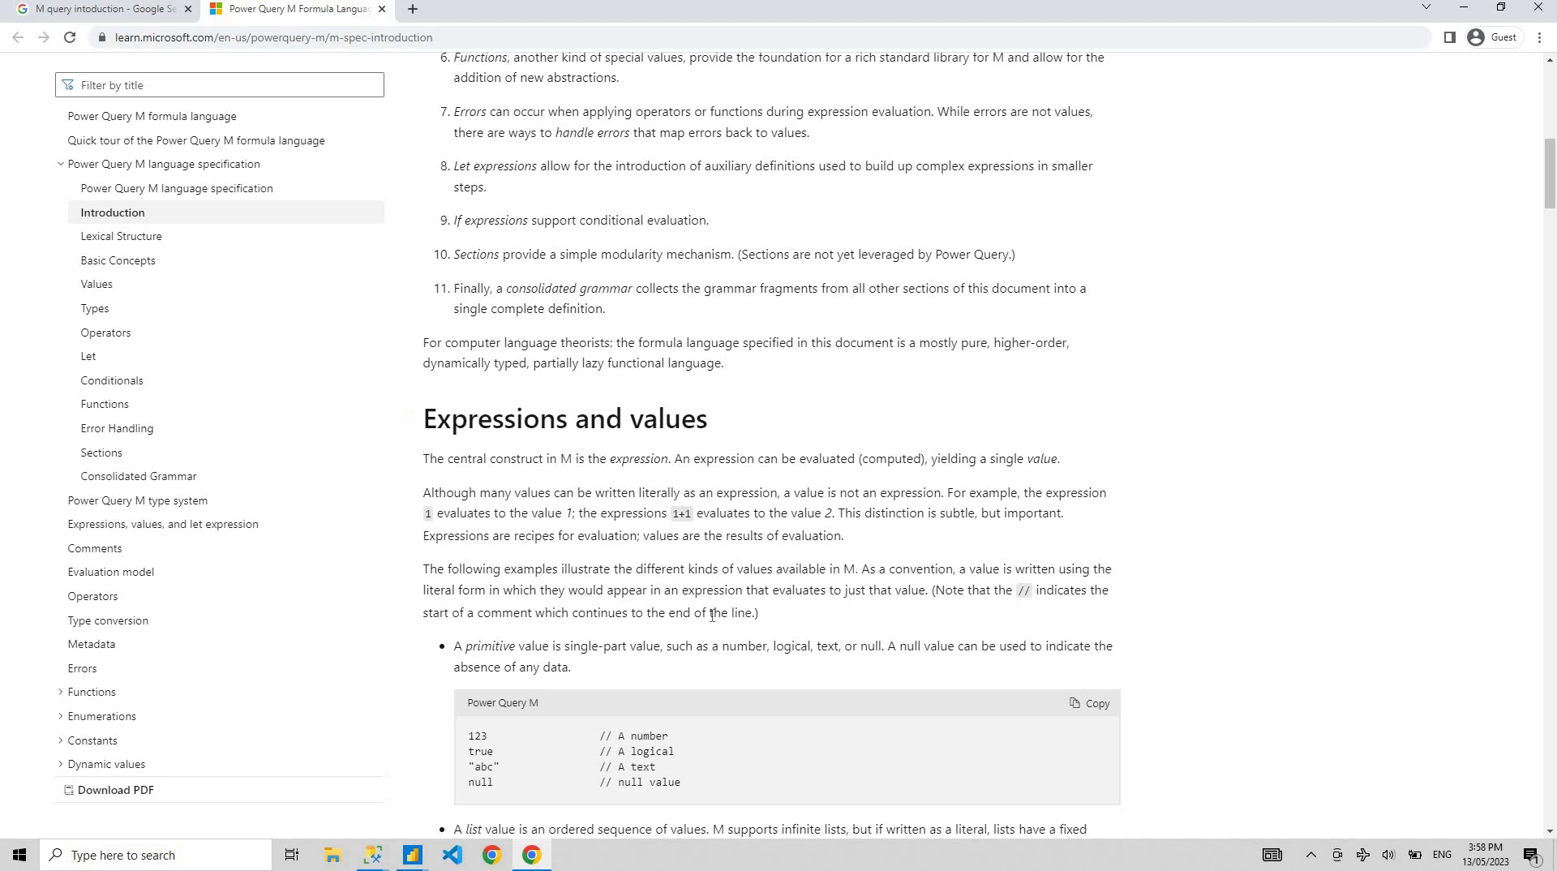
# Step: Glance at the Sales query in Power Query Editor, then return to the article's Expressions and values section
pyautogui.click(533, 857)
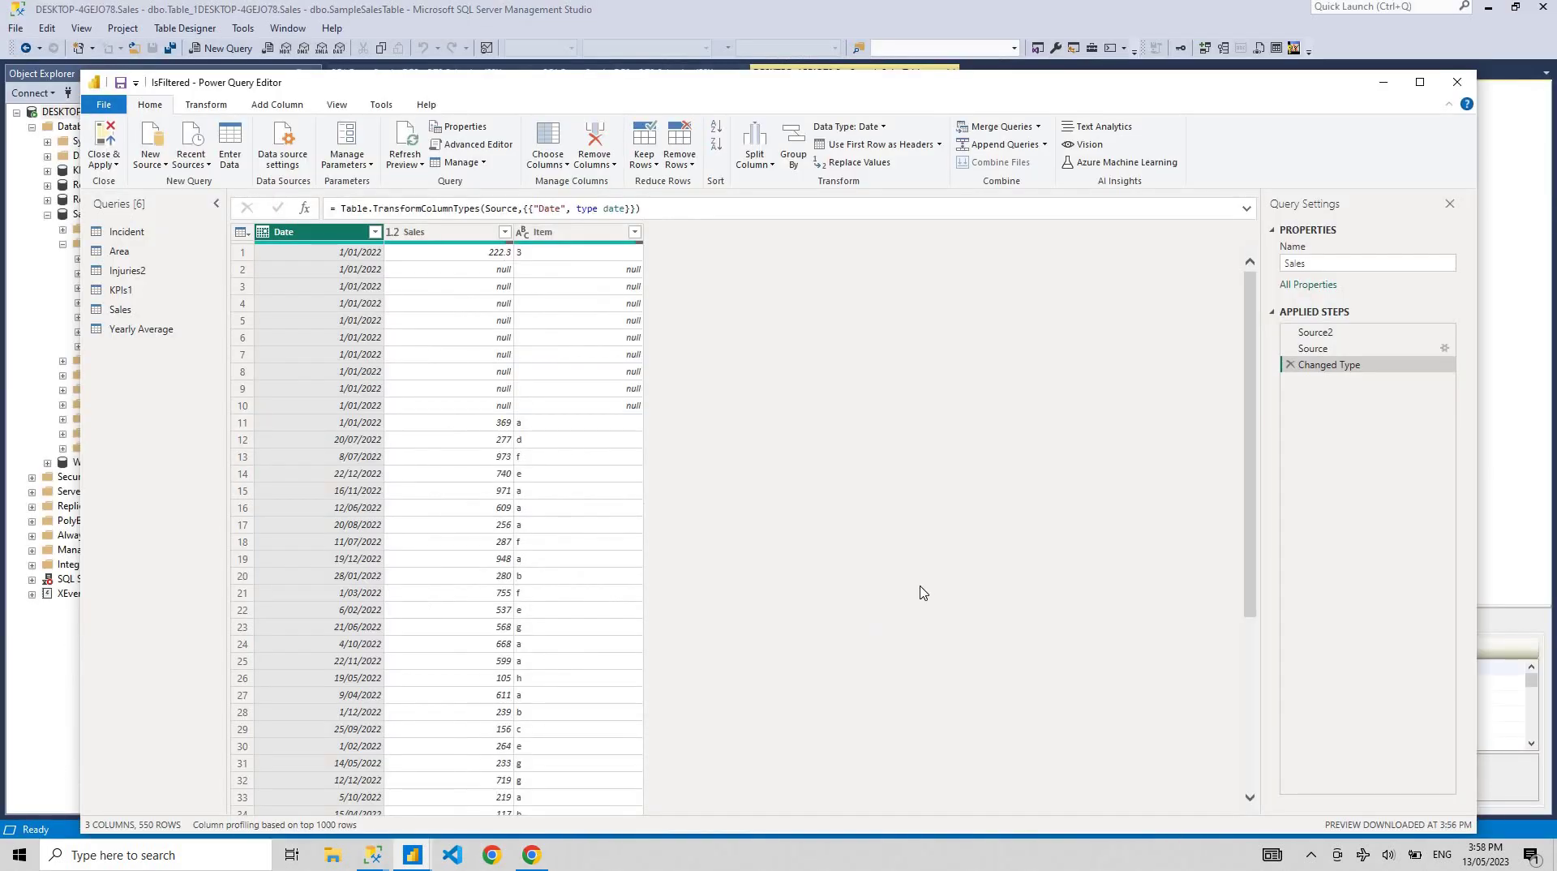
pyautogui.click(547, 845)
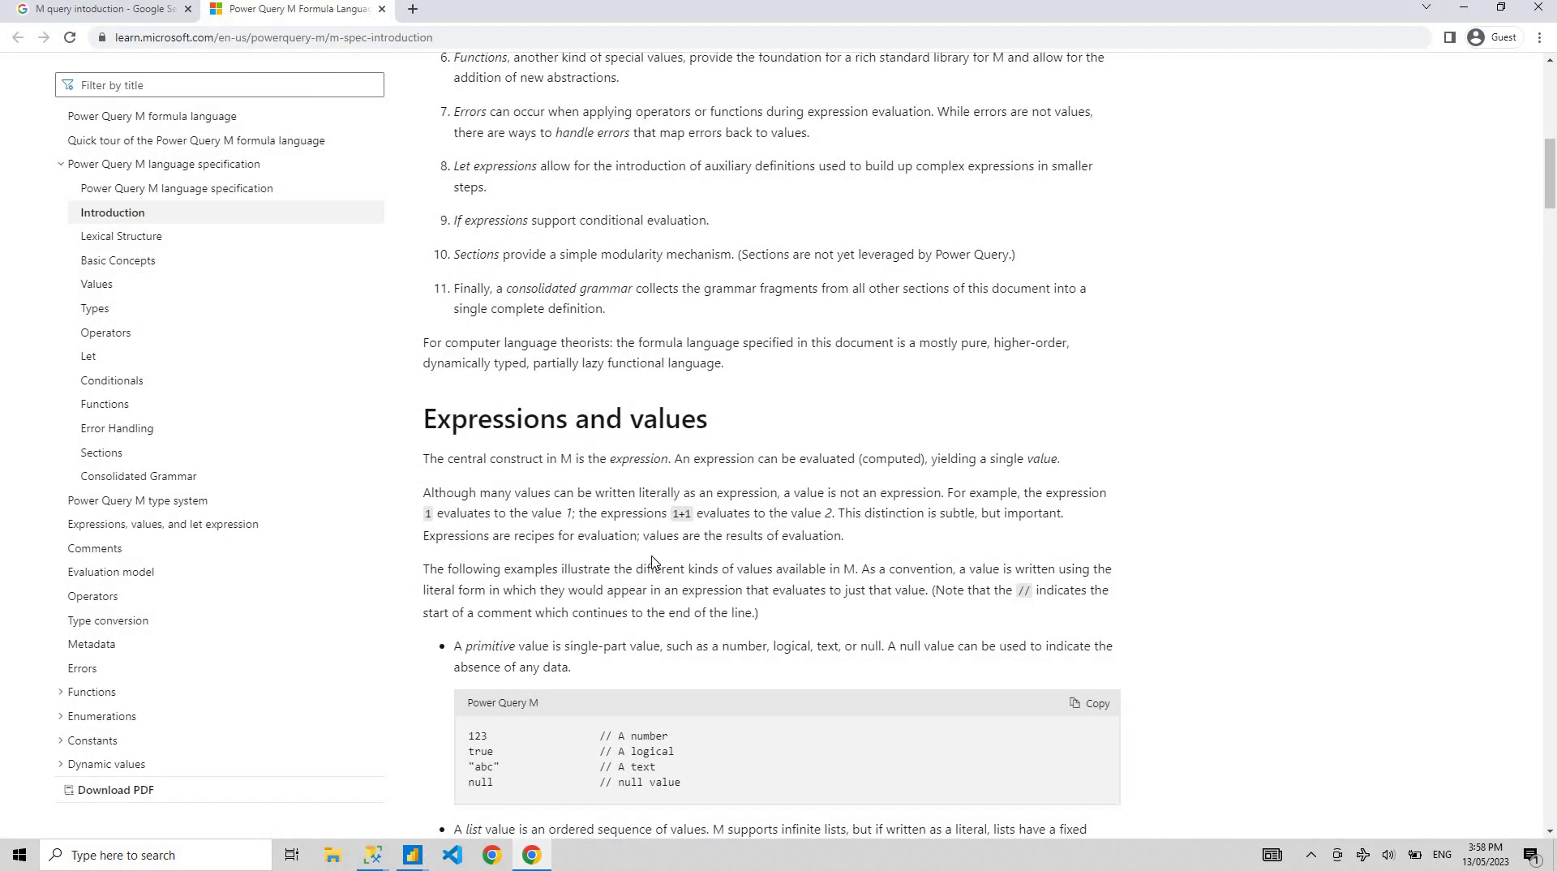
pyautogui.scroll(-13, 661, 559)
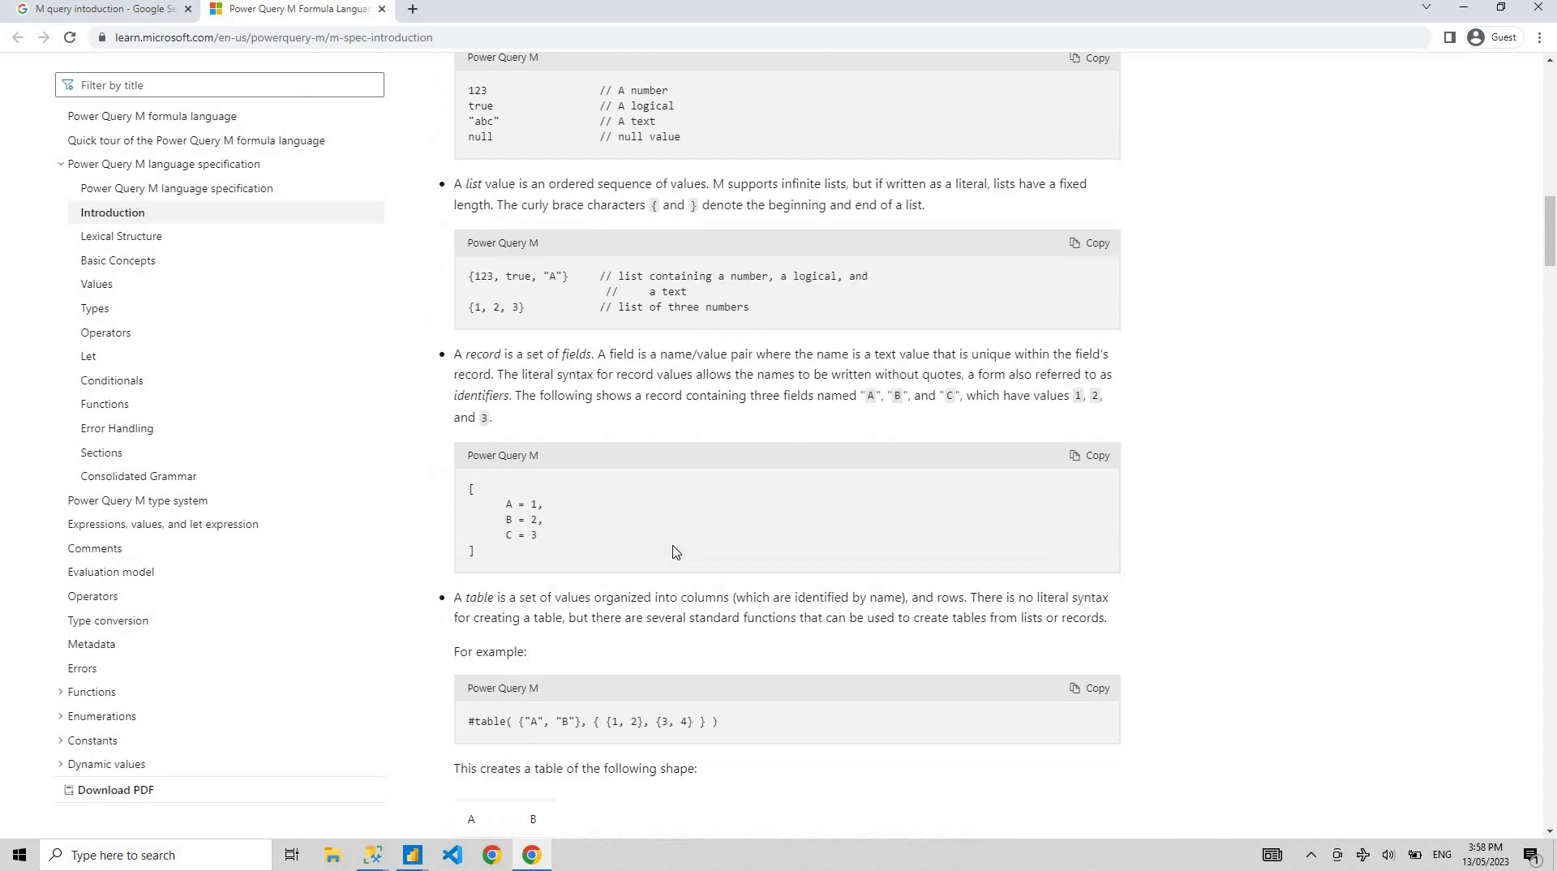
pyautogui.scroll(-4, 563, 590)
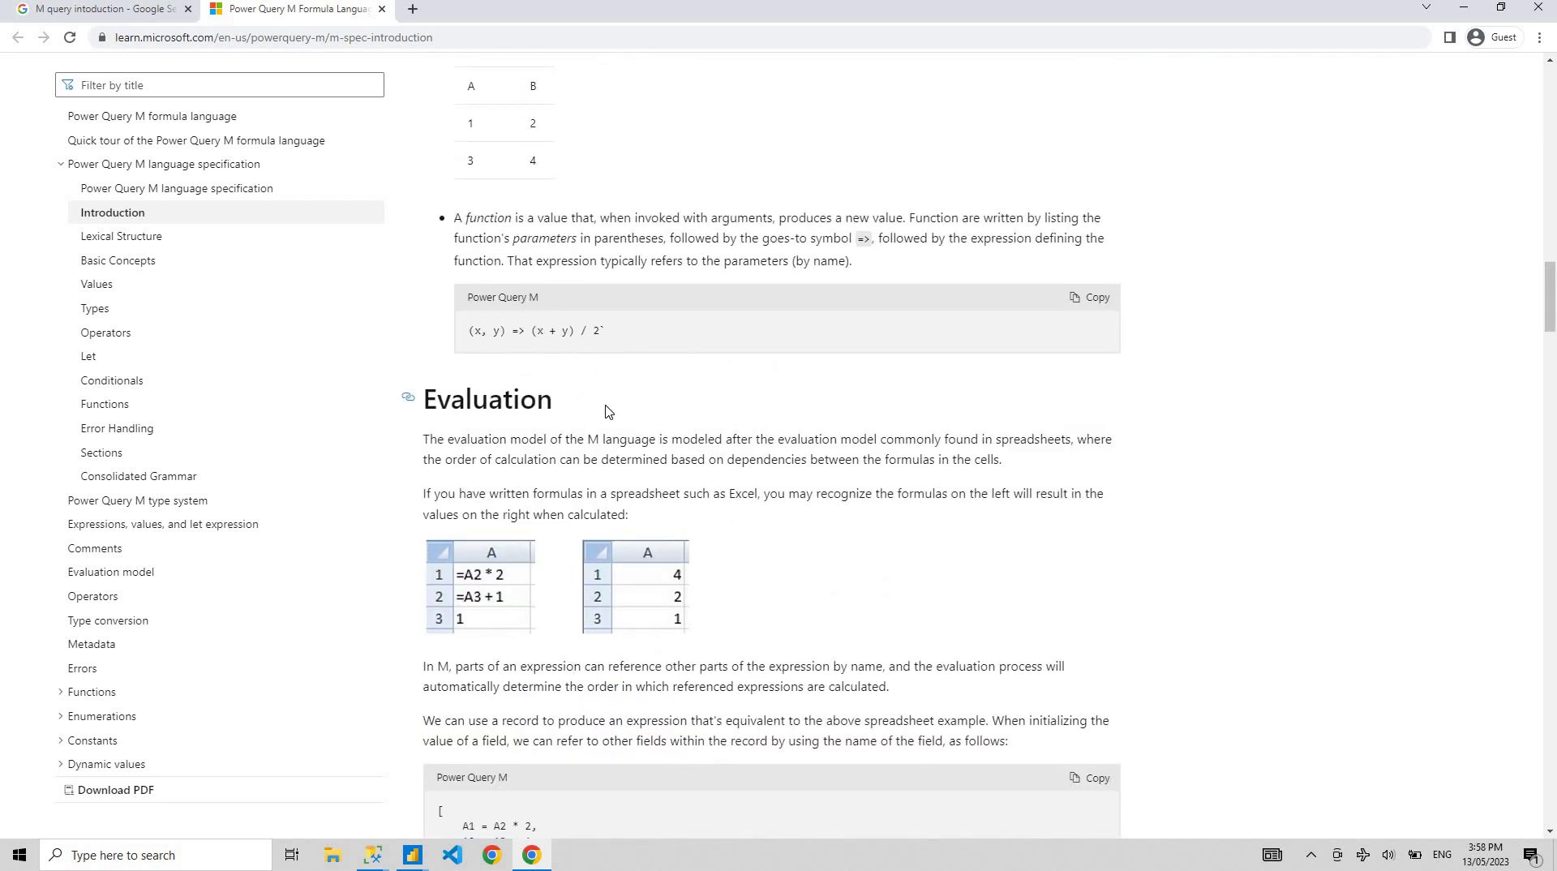
pyautogui.scroll(14, 608, 411)
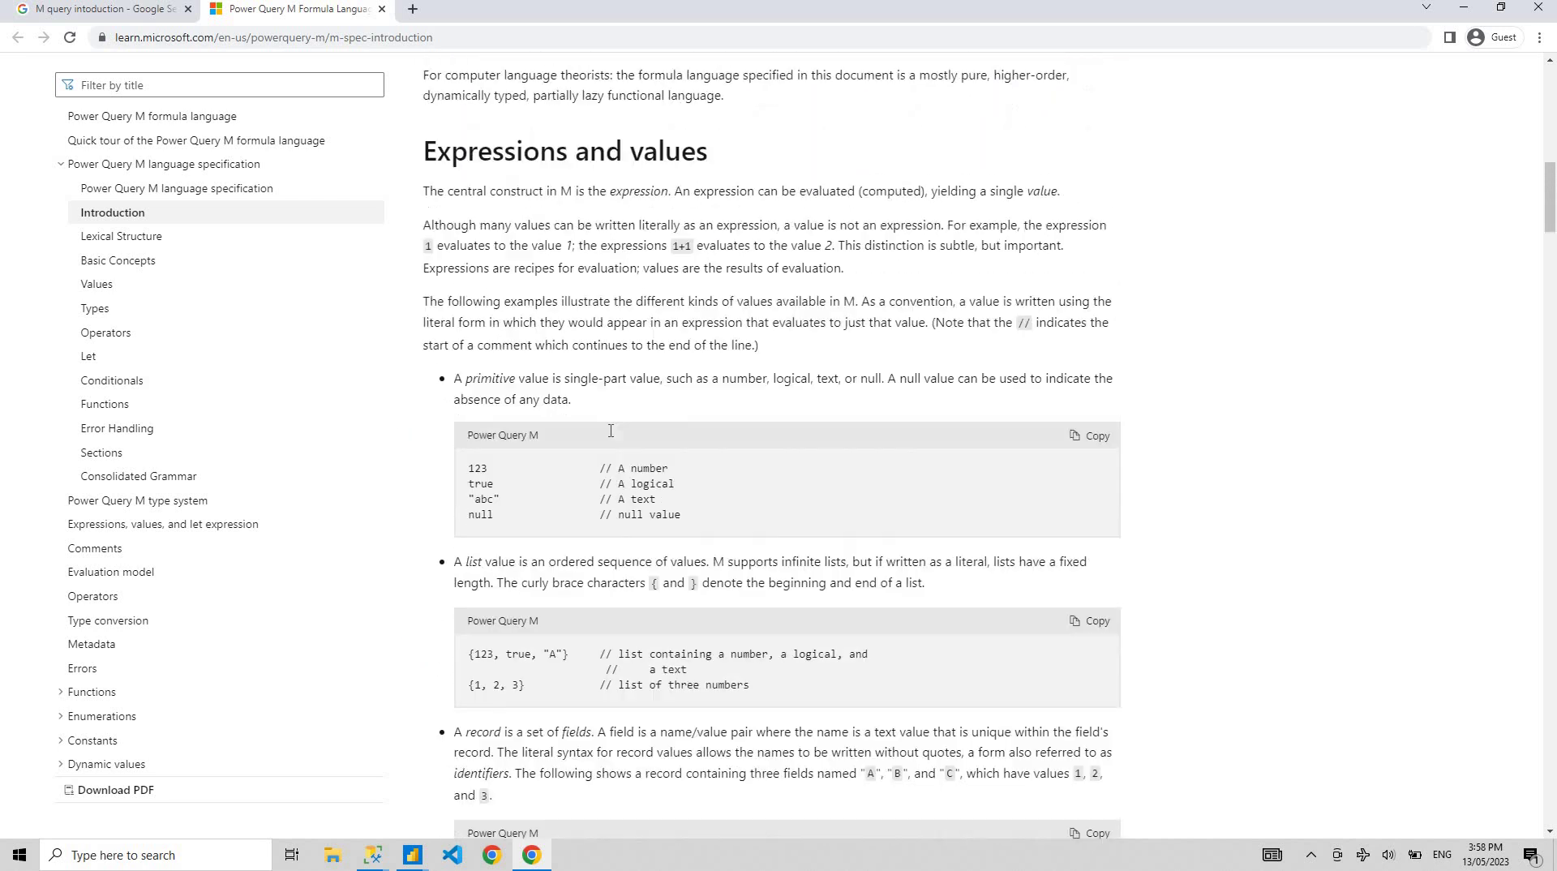
pyautogui.scroll(4, 611, 431)
pyautogui.click(526, 865)
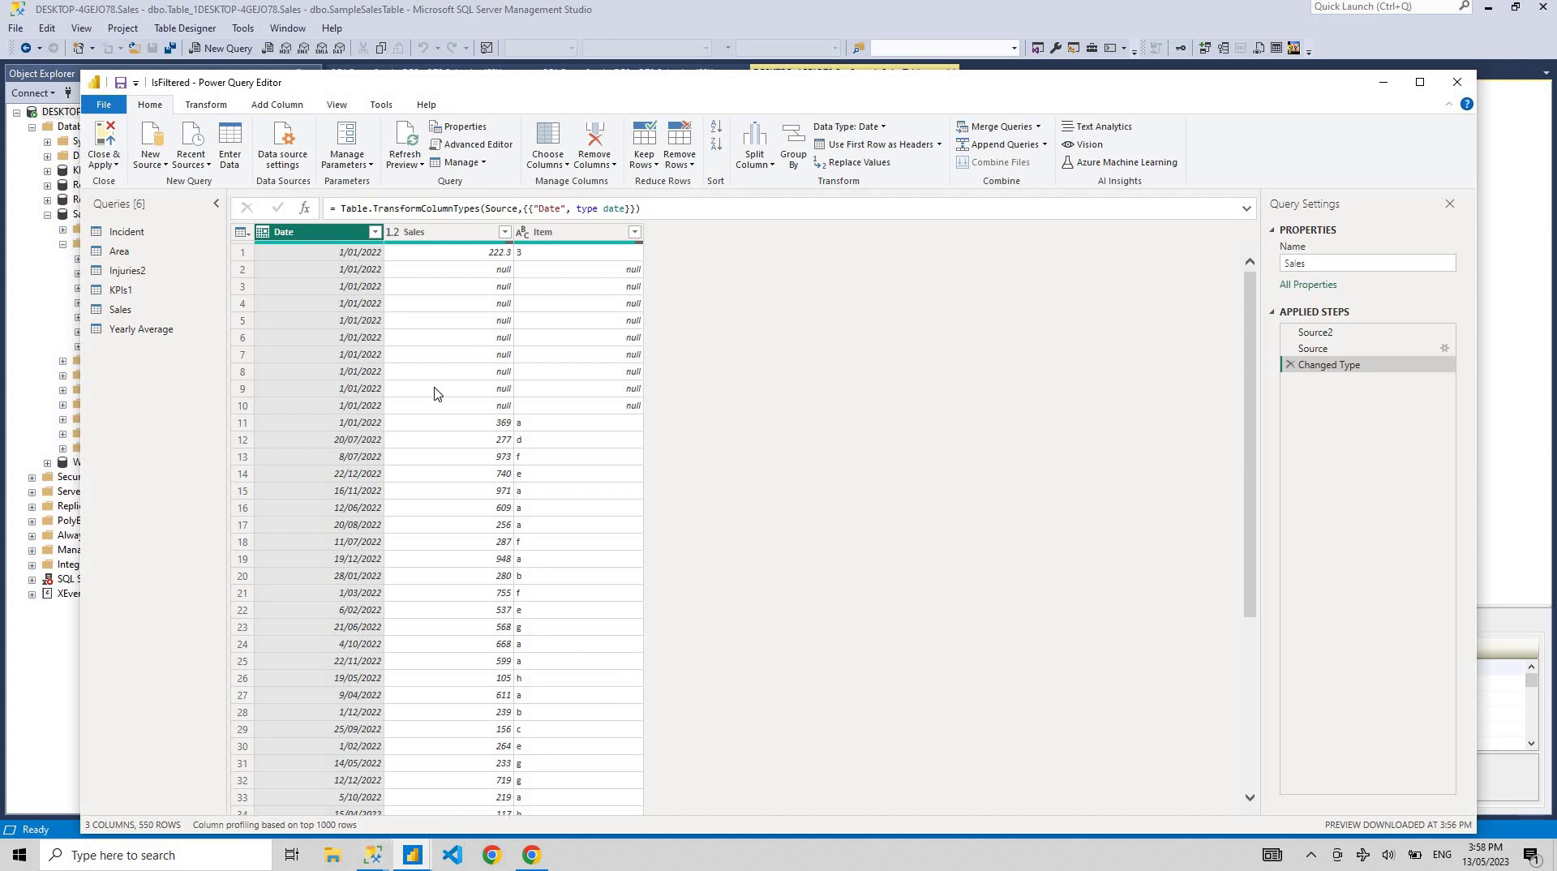
pyautogui.click(421, 858)
# Step: On the IsFiltered report page, expand and review the SwitchTarget measure's DAX formula, then close it
pyautogui.click(387, 813)
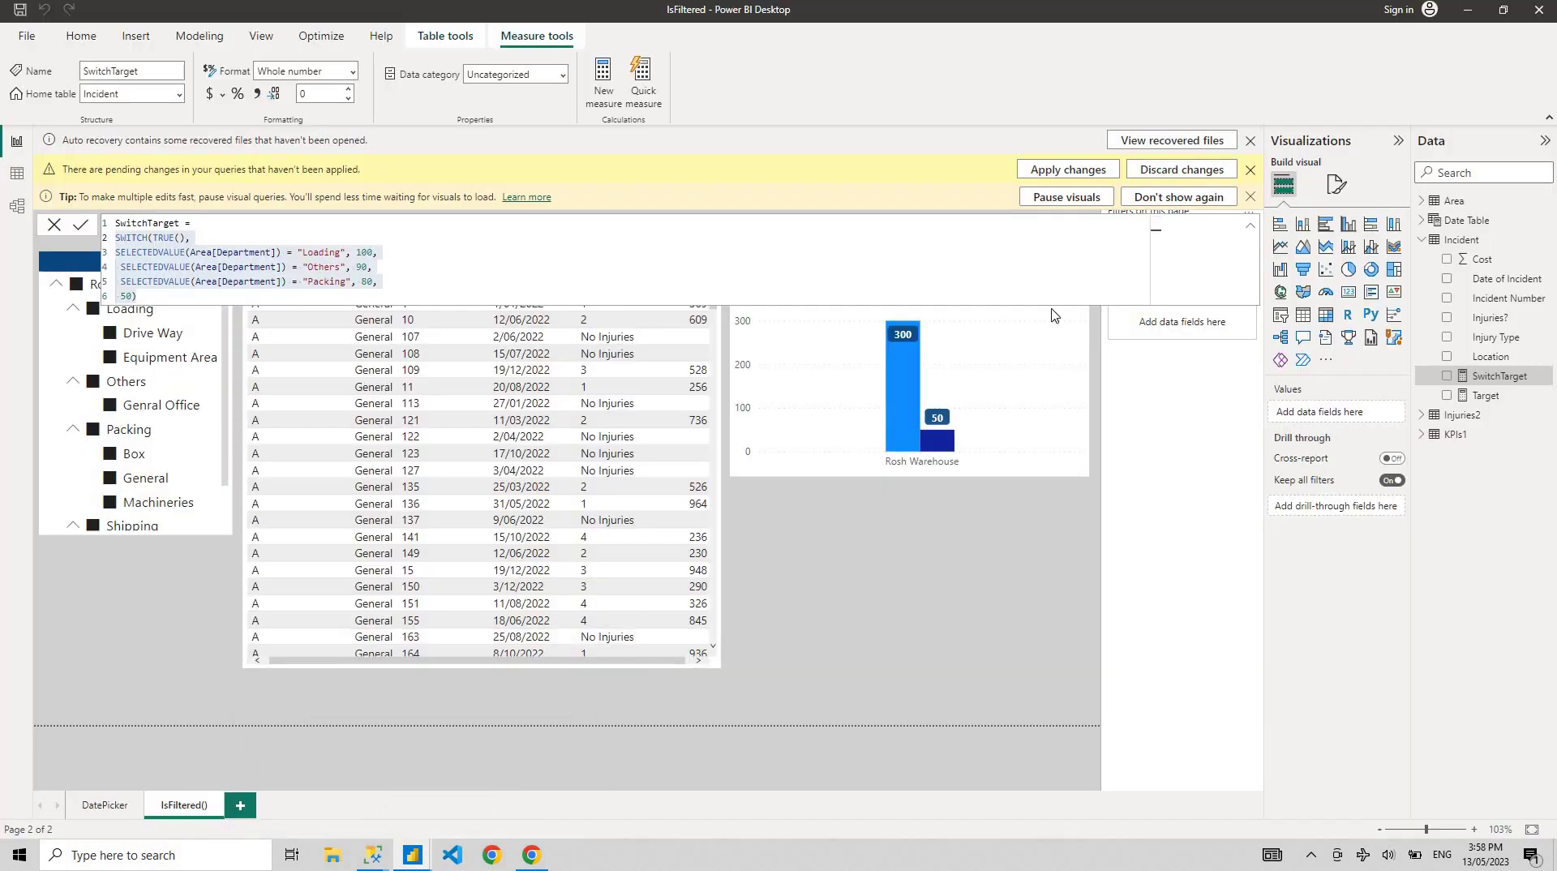
pyautogui.click(1248, 230)
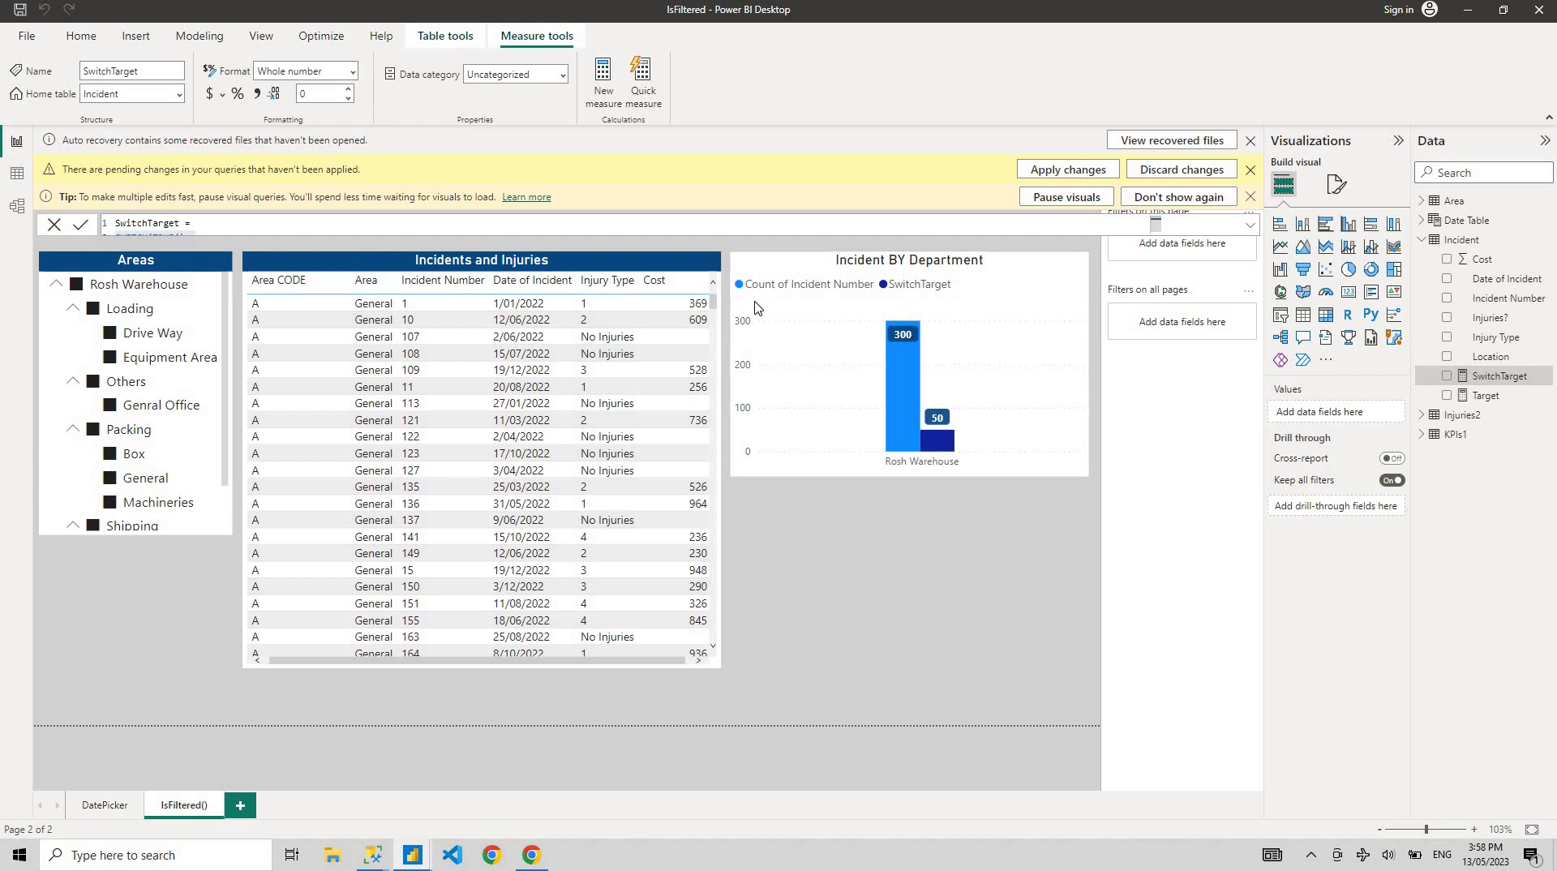
pyautogui.click(1467, 381)
pyautogui.click(1468, 381)
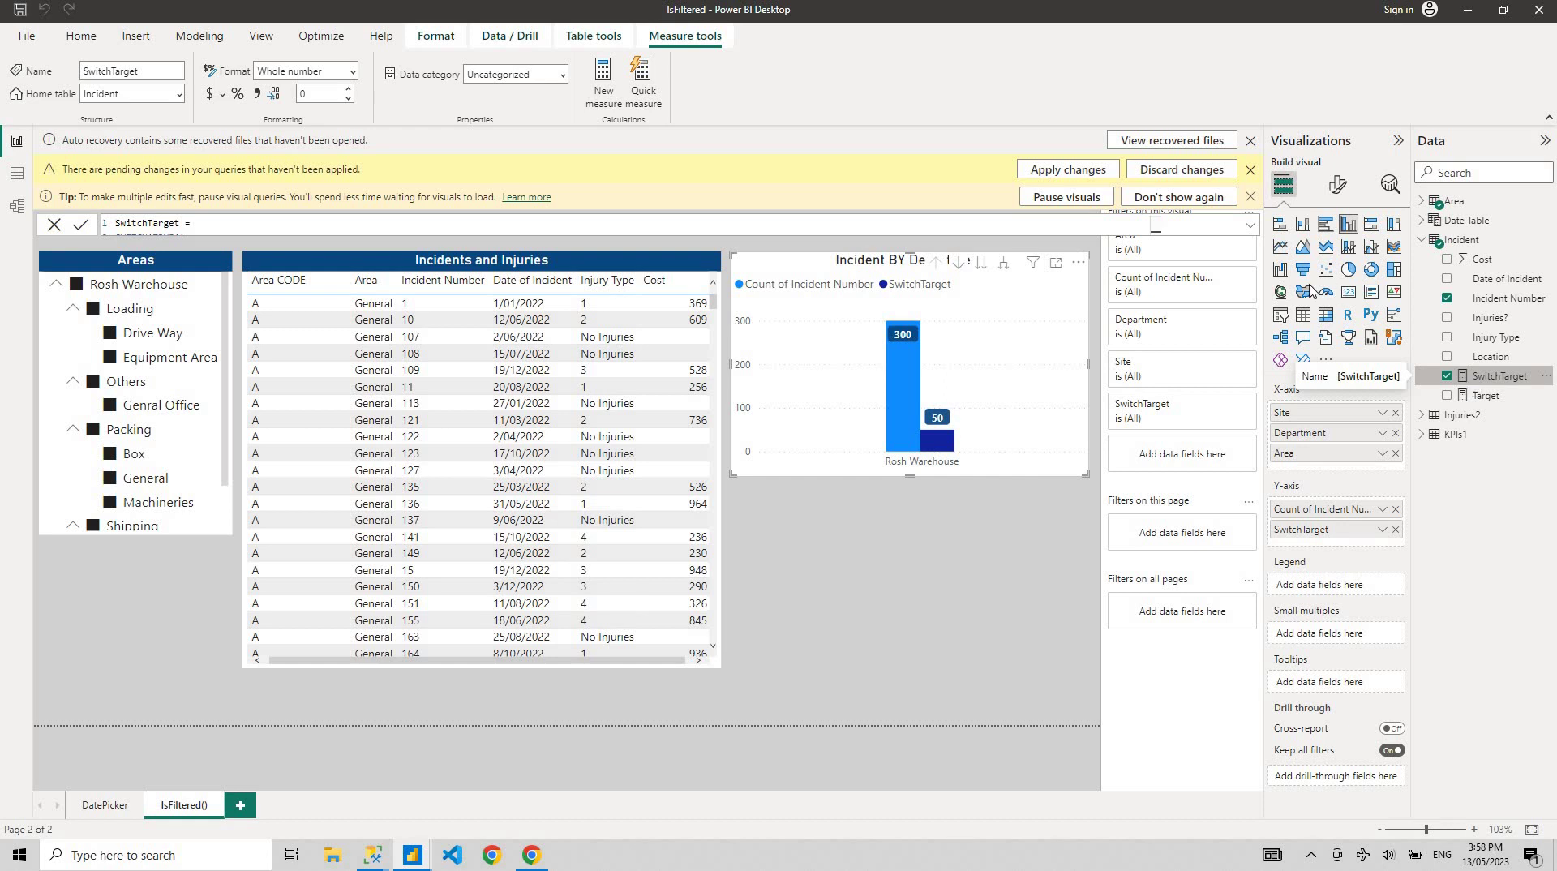
pyautogui.click(1253, 231)
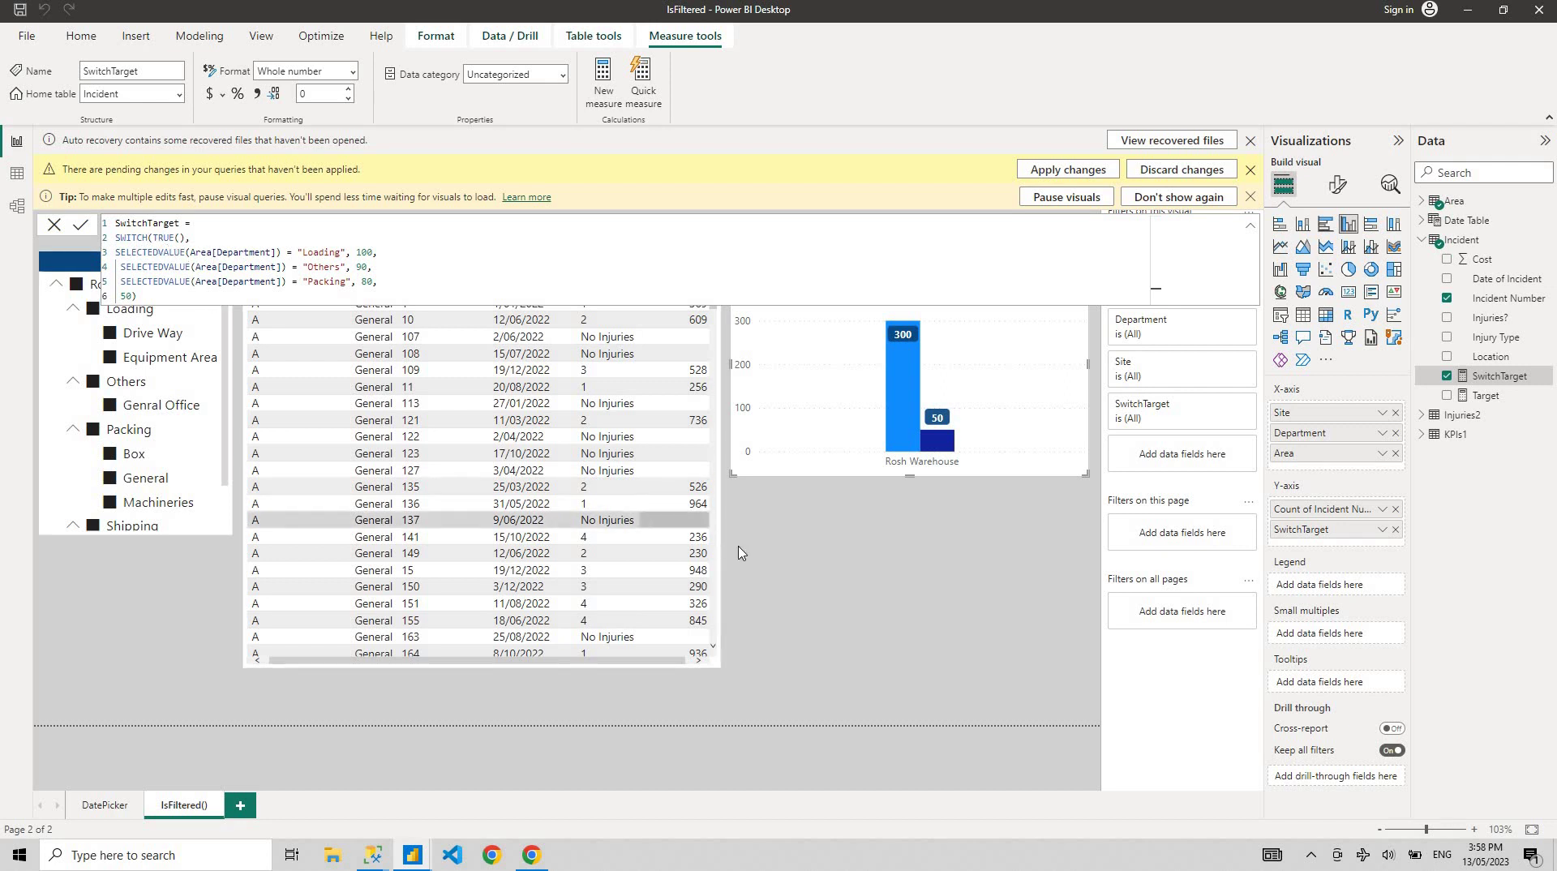
pyautogui.click(776, 602)
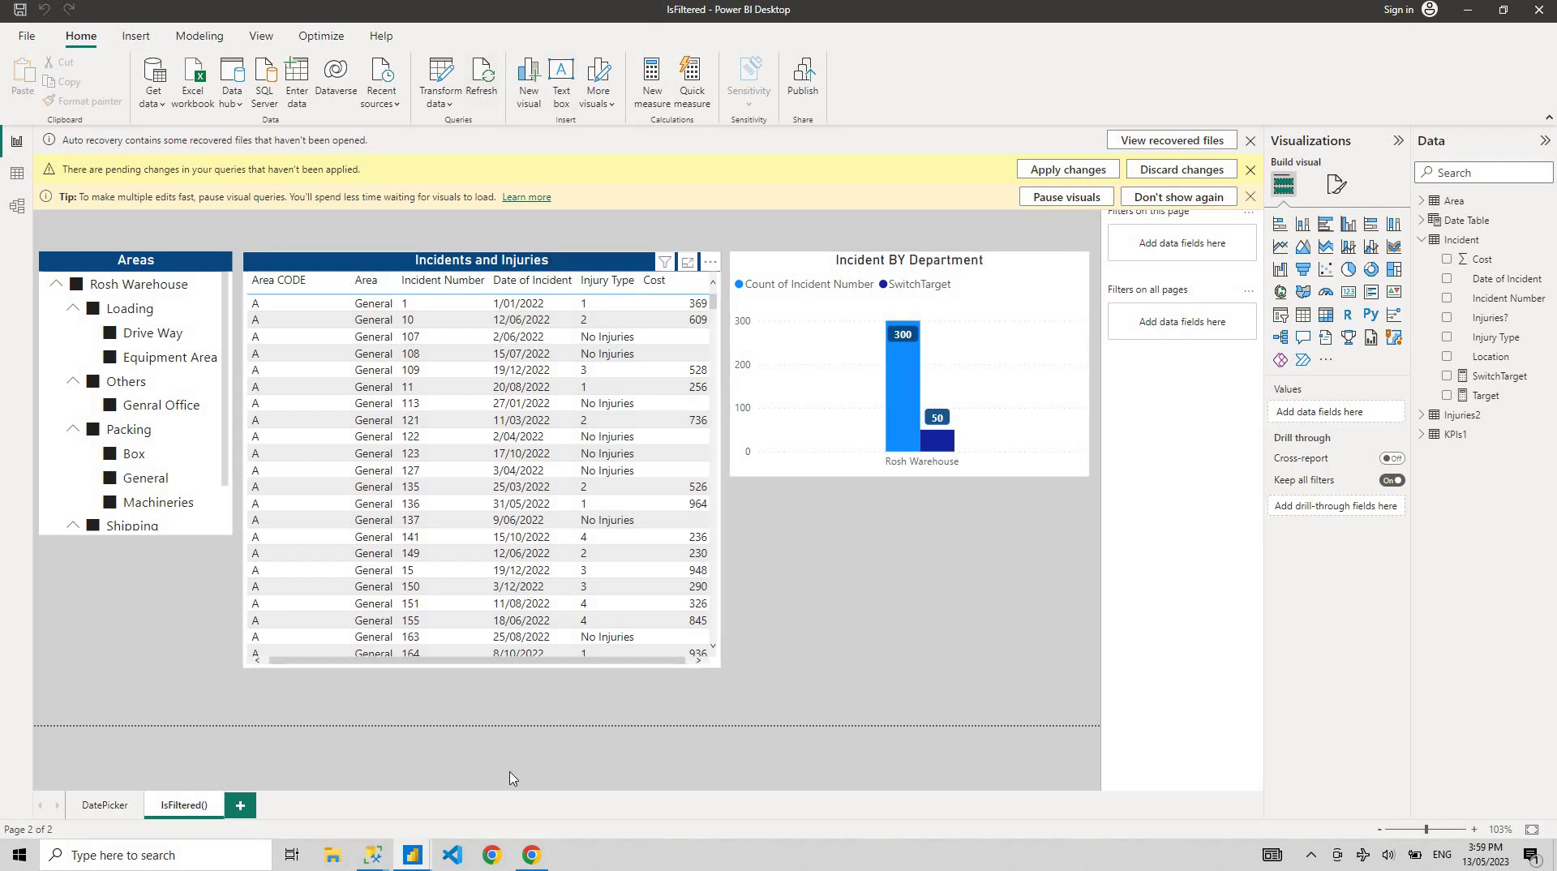
# Step: Reopen Power Query Editor over the report and preview the Area query, then the Incident query
pyautogui.click(442, 77)
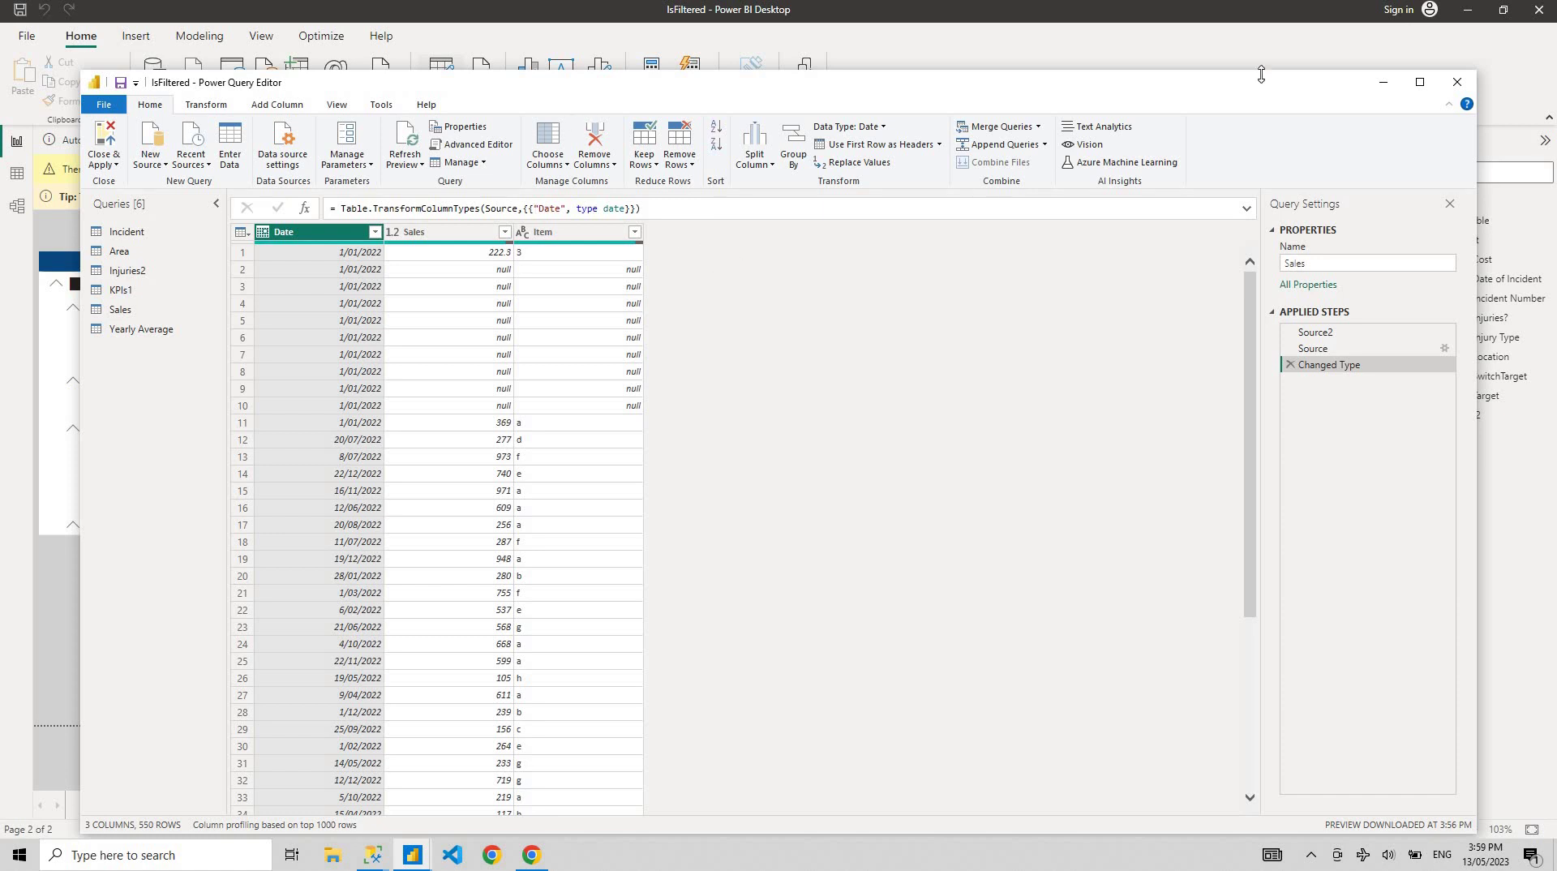
pyautogui.click(1458, 82)
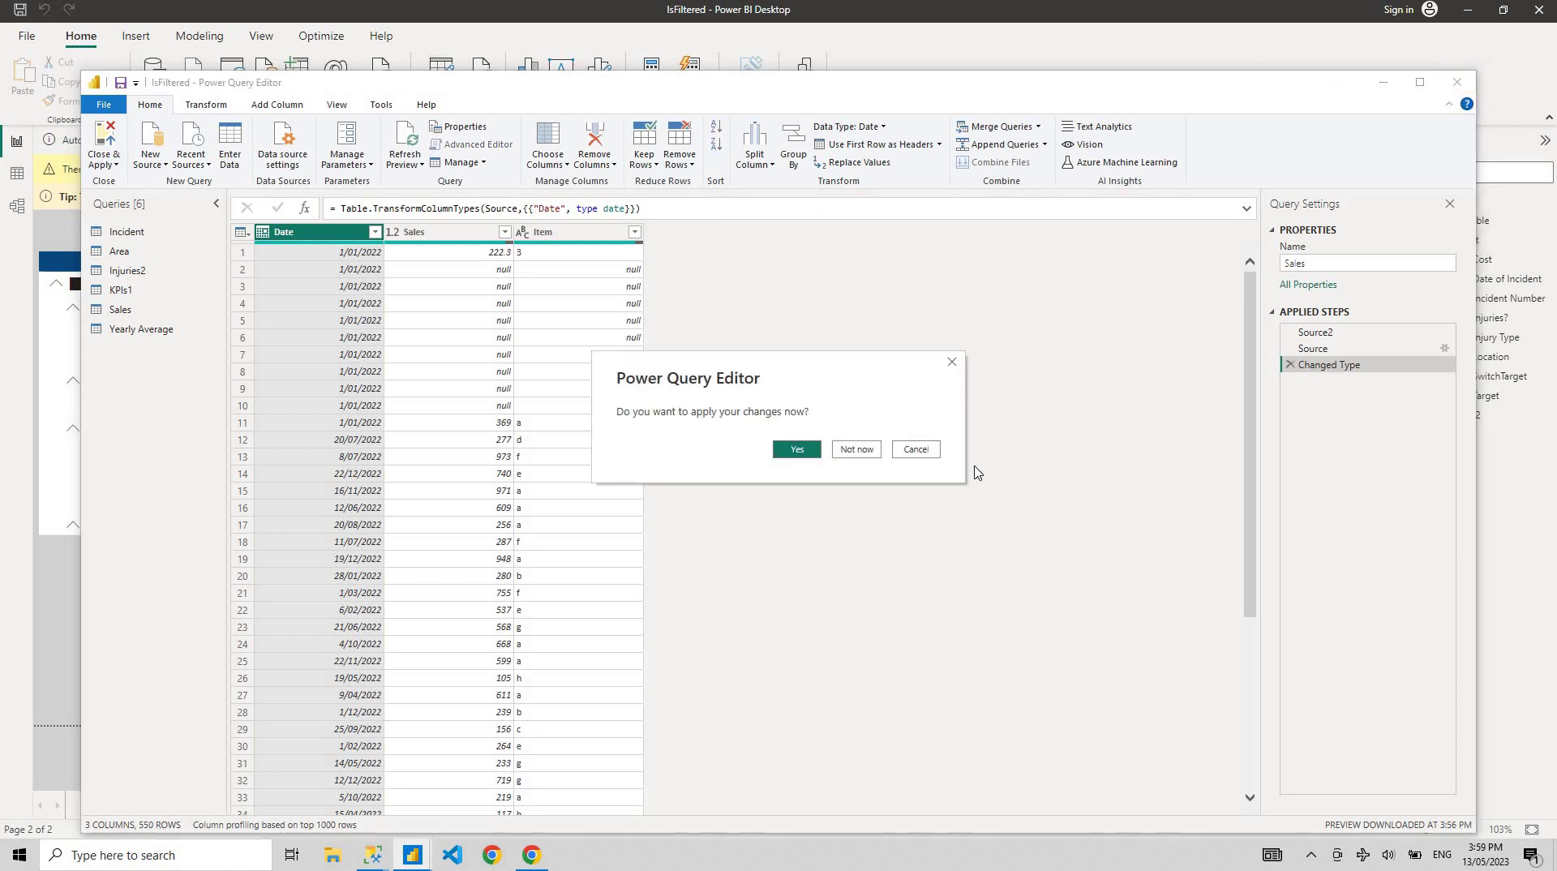
pyautogui.click(924, 451)
pyautogui.click(1384, 81)
pyautogui.click(452, 78)
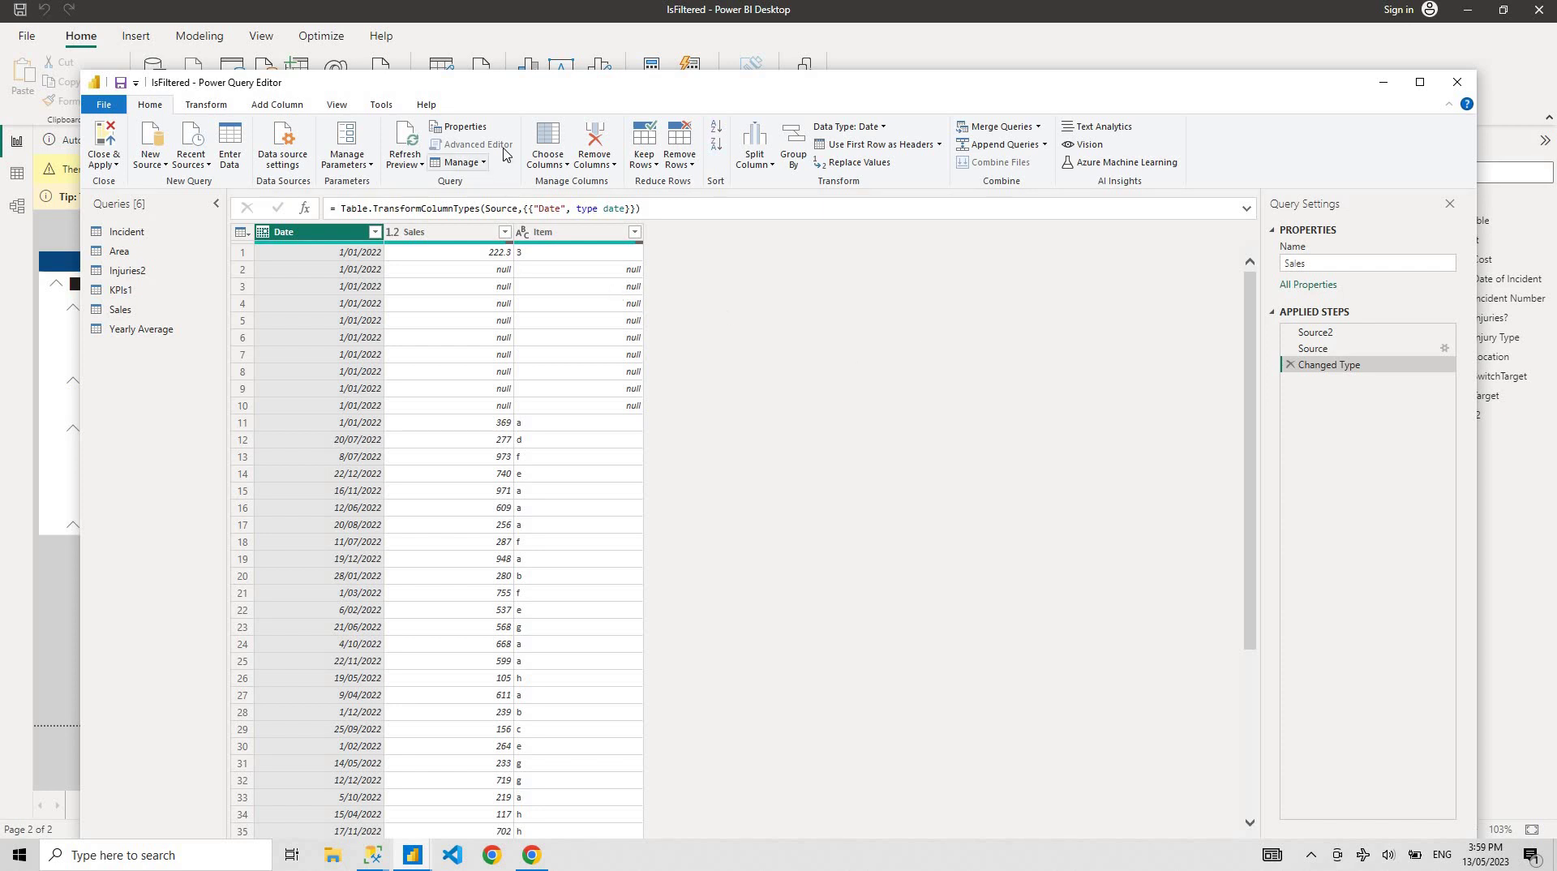
pyautogui.click(155, 252)
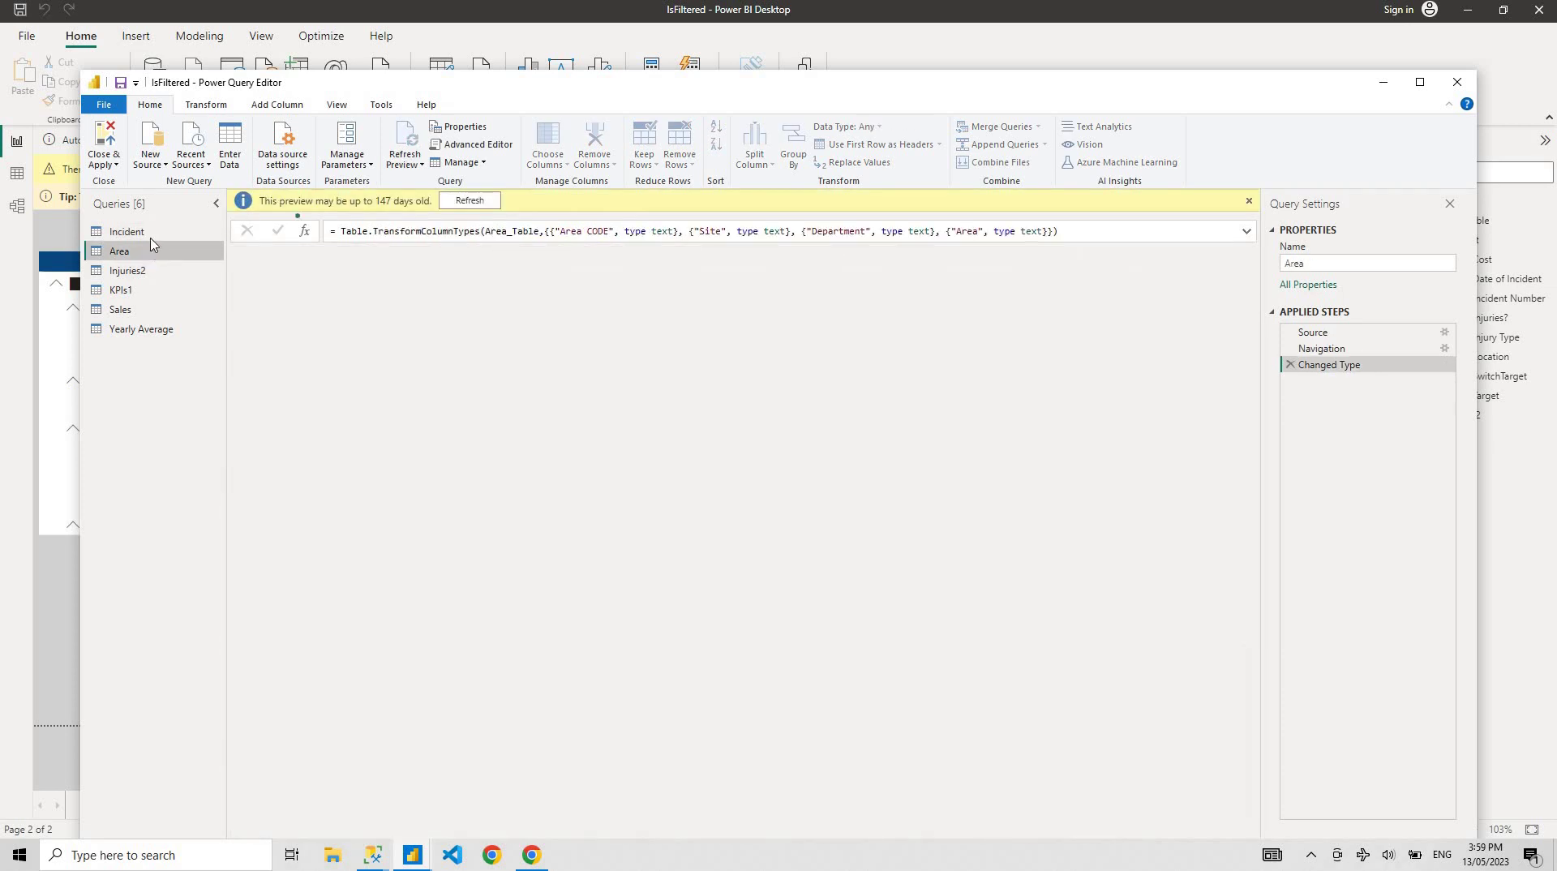
pyautogui.click(154, 234)
# Step: Walk through the Incident query's Source, Incident table, Changed Type and Added Custom lines in Advanced Editor
pyautogui.click(477, 145)
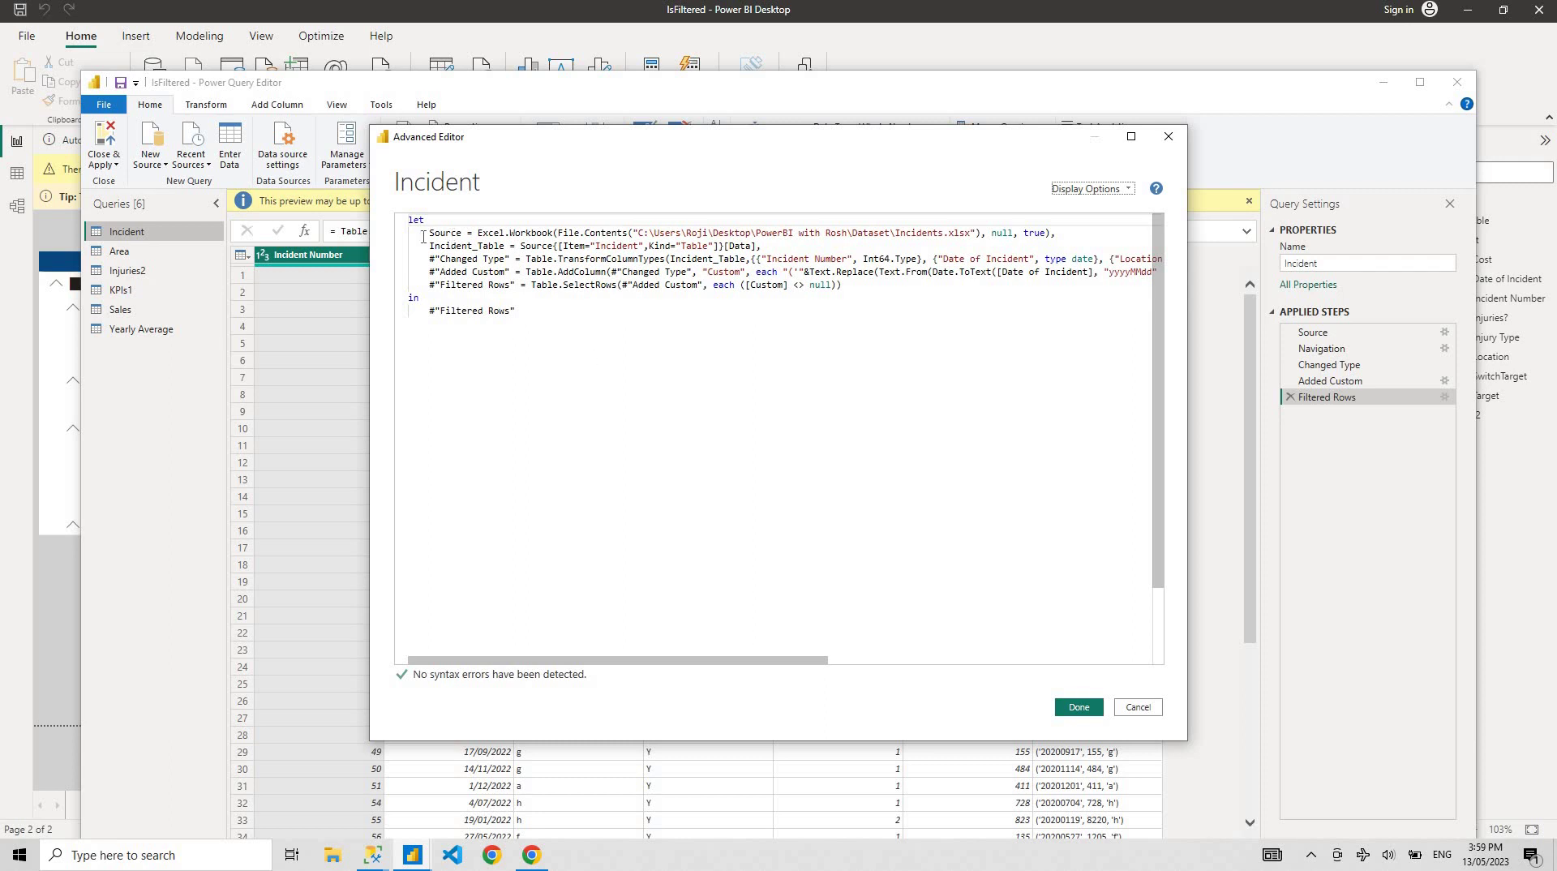
pyautogui.moveTo(423, 236); pyautogui.dragTo(1056, 233)
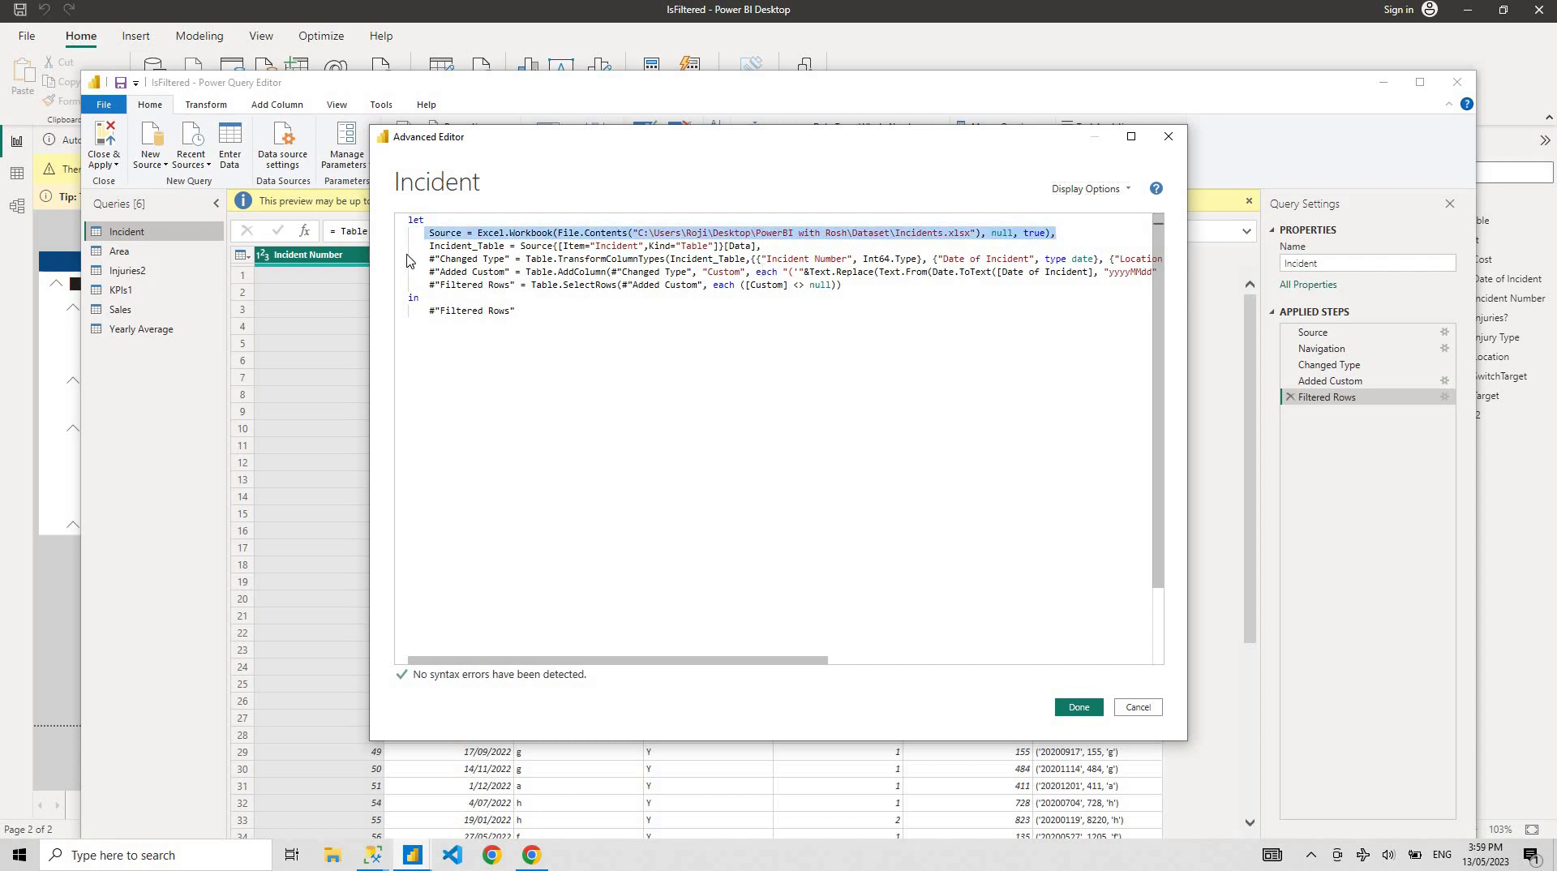
pyautogui.moveTo(423, 245); pyautogui.dragTo(763, 246)
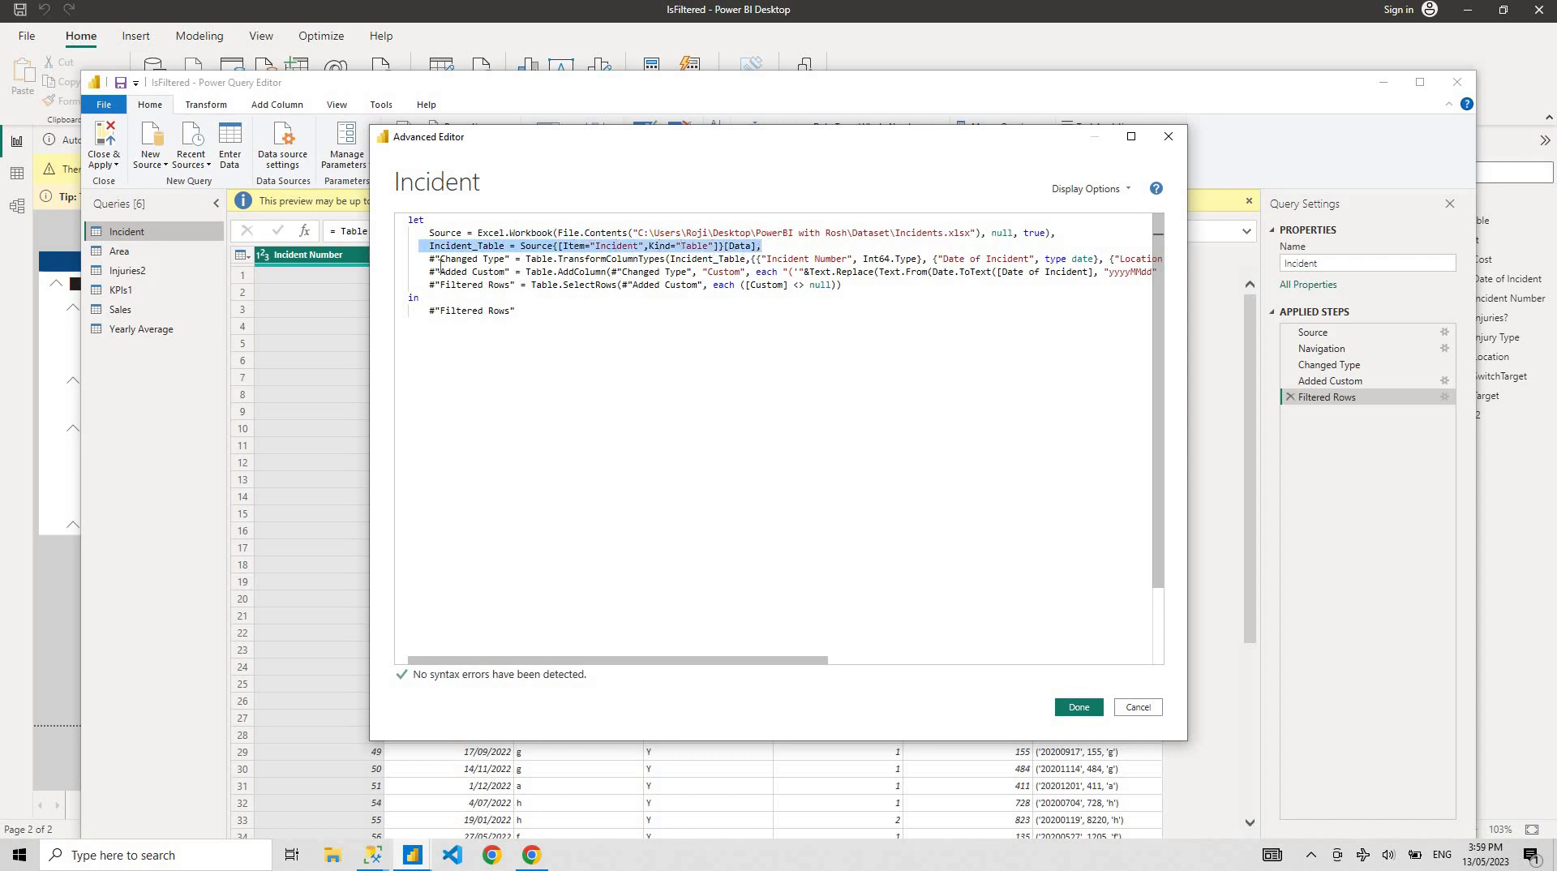
pyautogui.moveTo(423, 259); pyautogui.dragTo(649, 258)
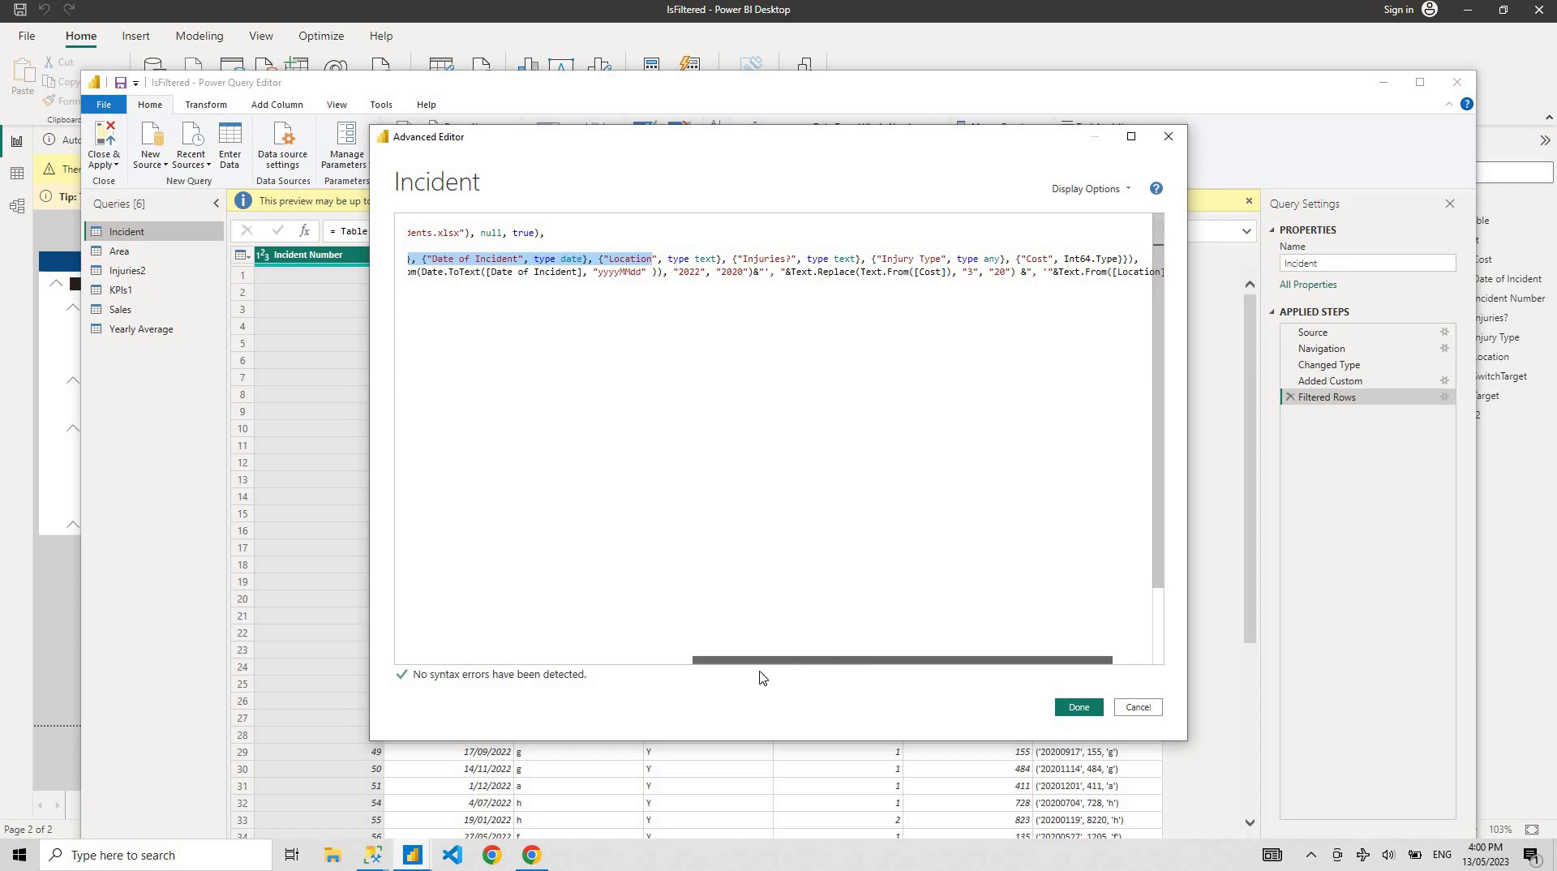
pyautogui.moveTo(759, 669); pyautogui.dragTo(503, 673)
pyautogui.click(521, 272)
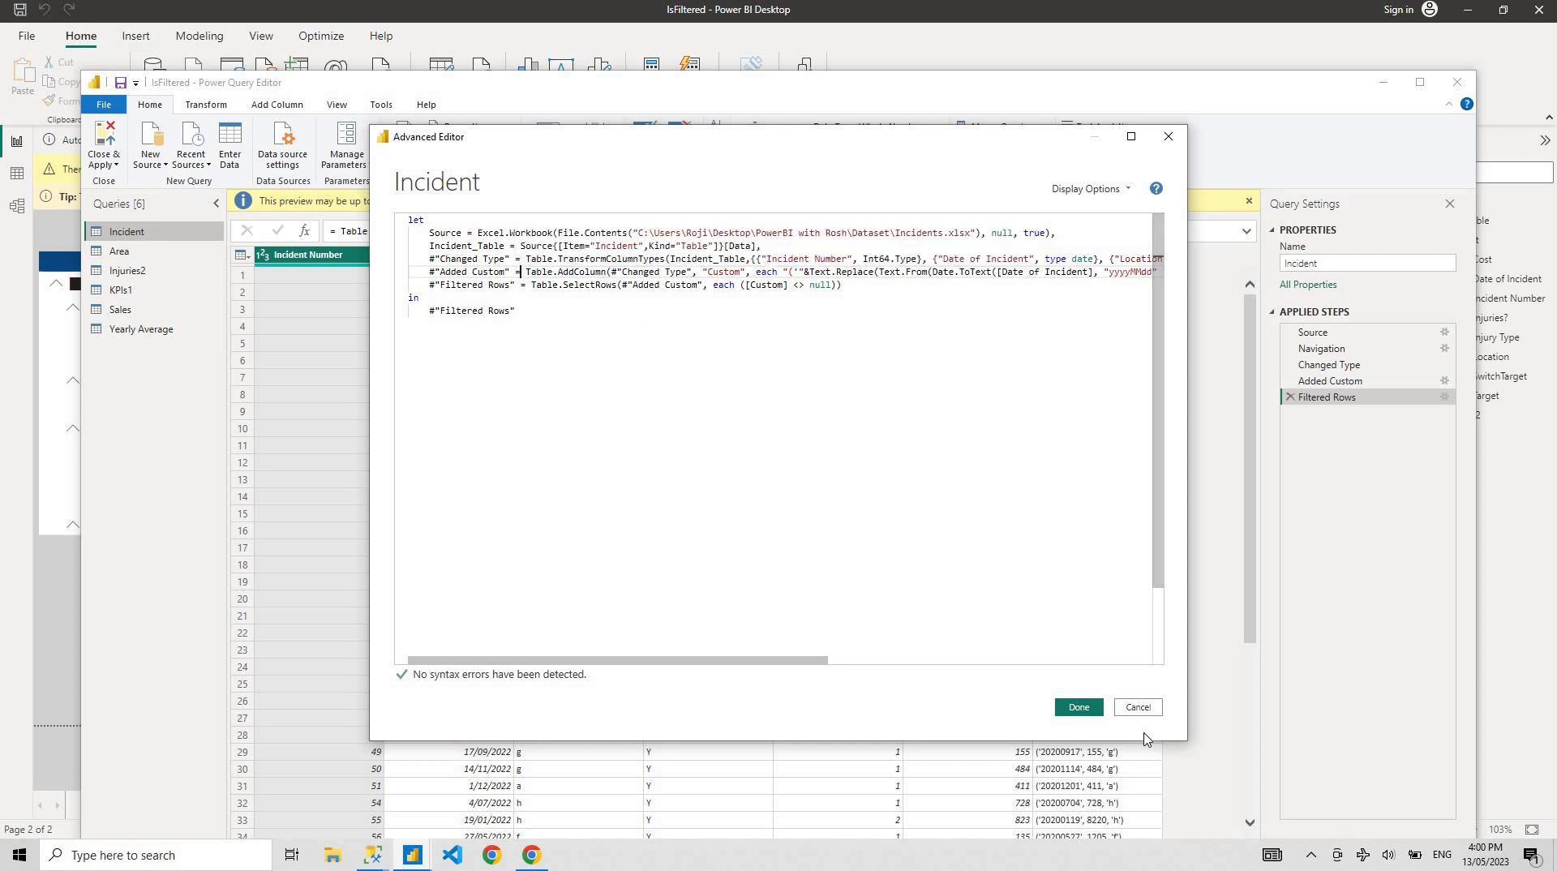
# Step: Close Advanced Editor and change the Injury Type column's data type to Text
pyautogui.click(1139, 706)
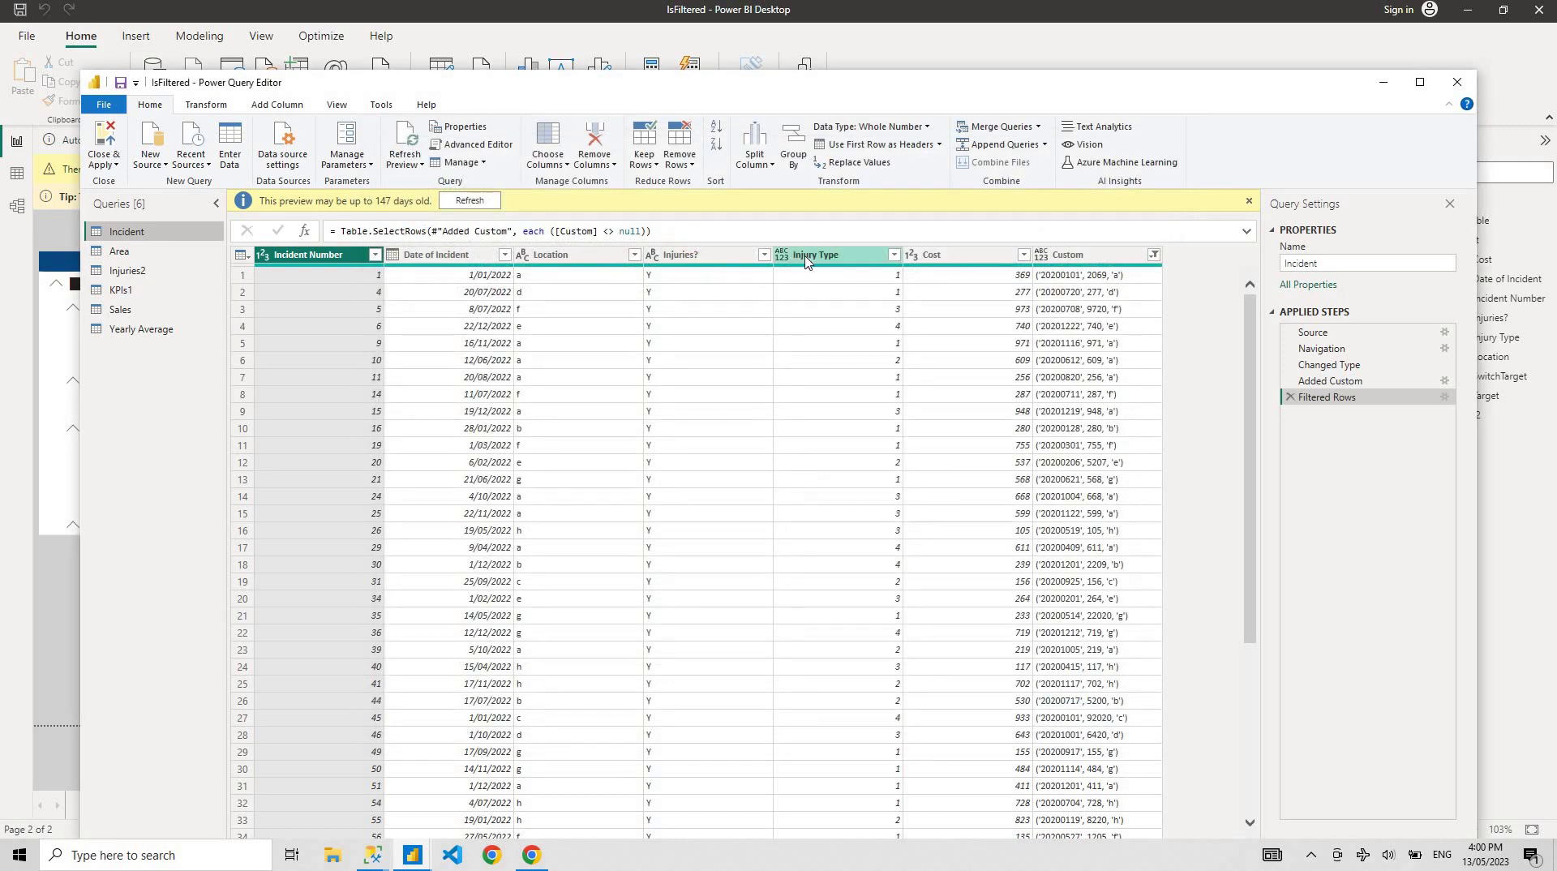
pyautogui.click(832, 255)
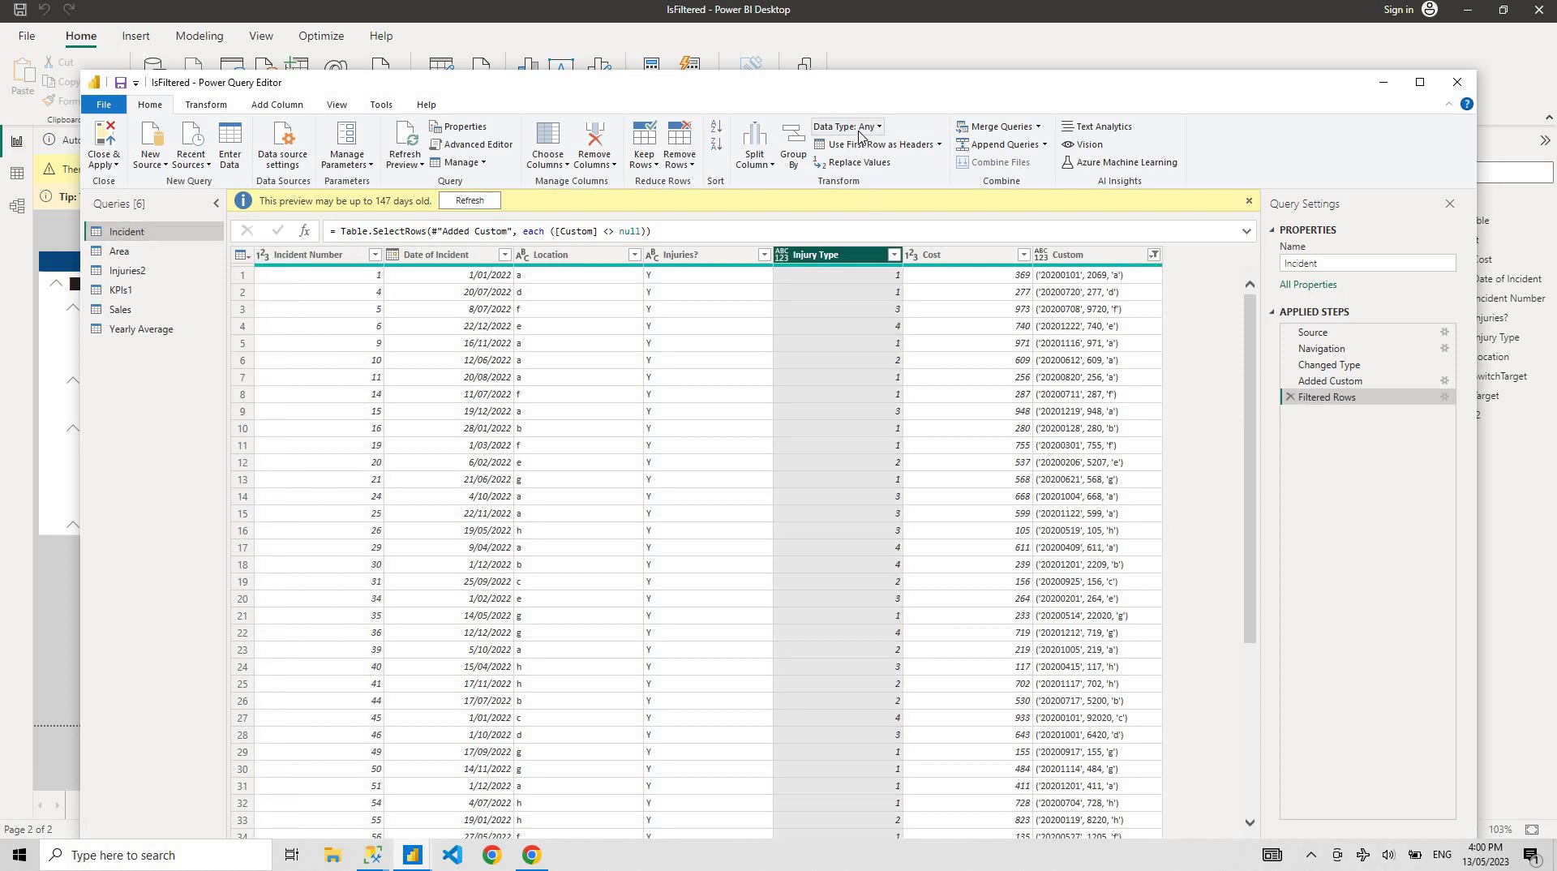
pyautogui.click(861, 128)
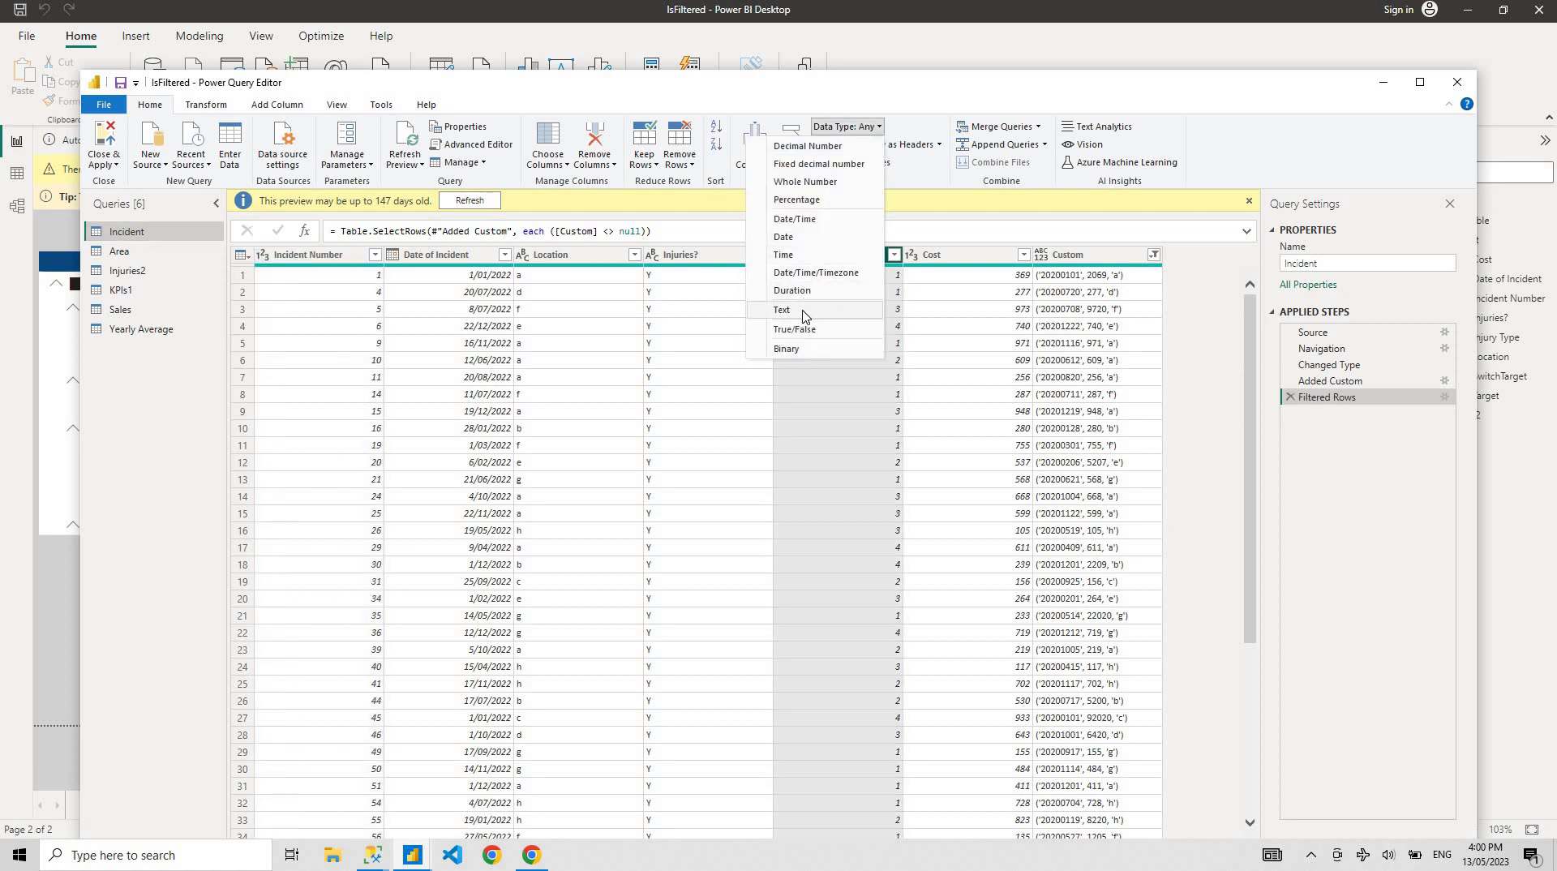
pyautogui.click(805, 312)
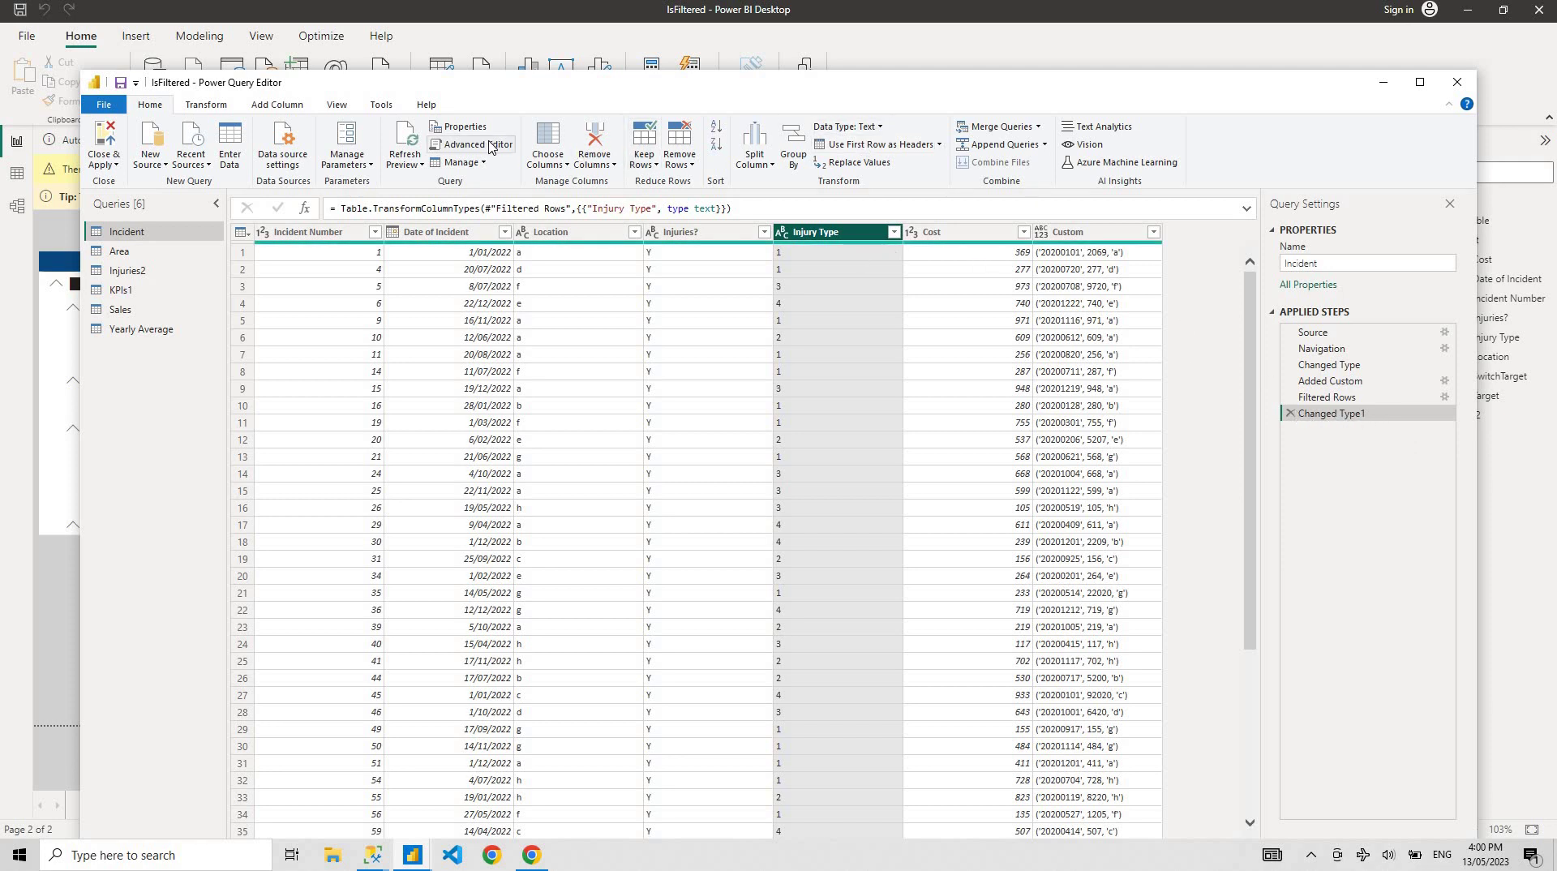
pyautogui.click(478, 145)
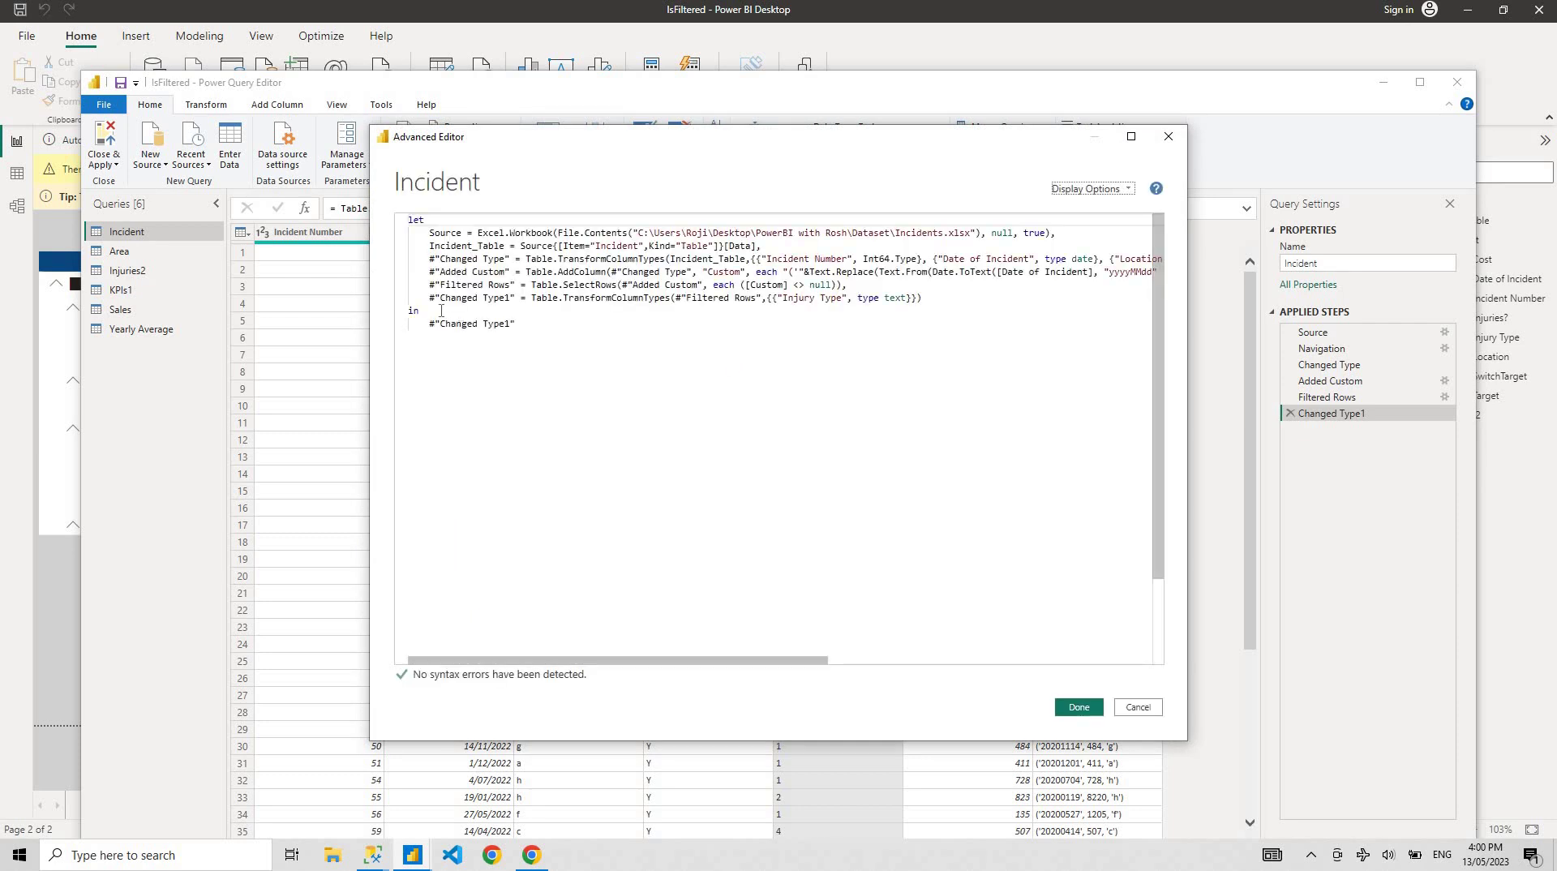
pyautogui.moveTo(482, 305); pyautogui.dragTo(762, 297)
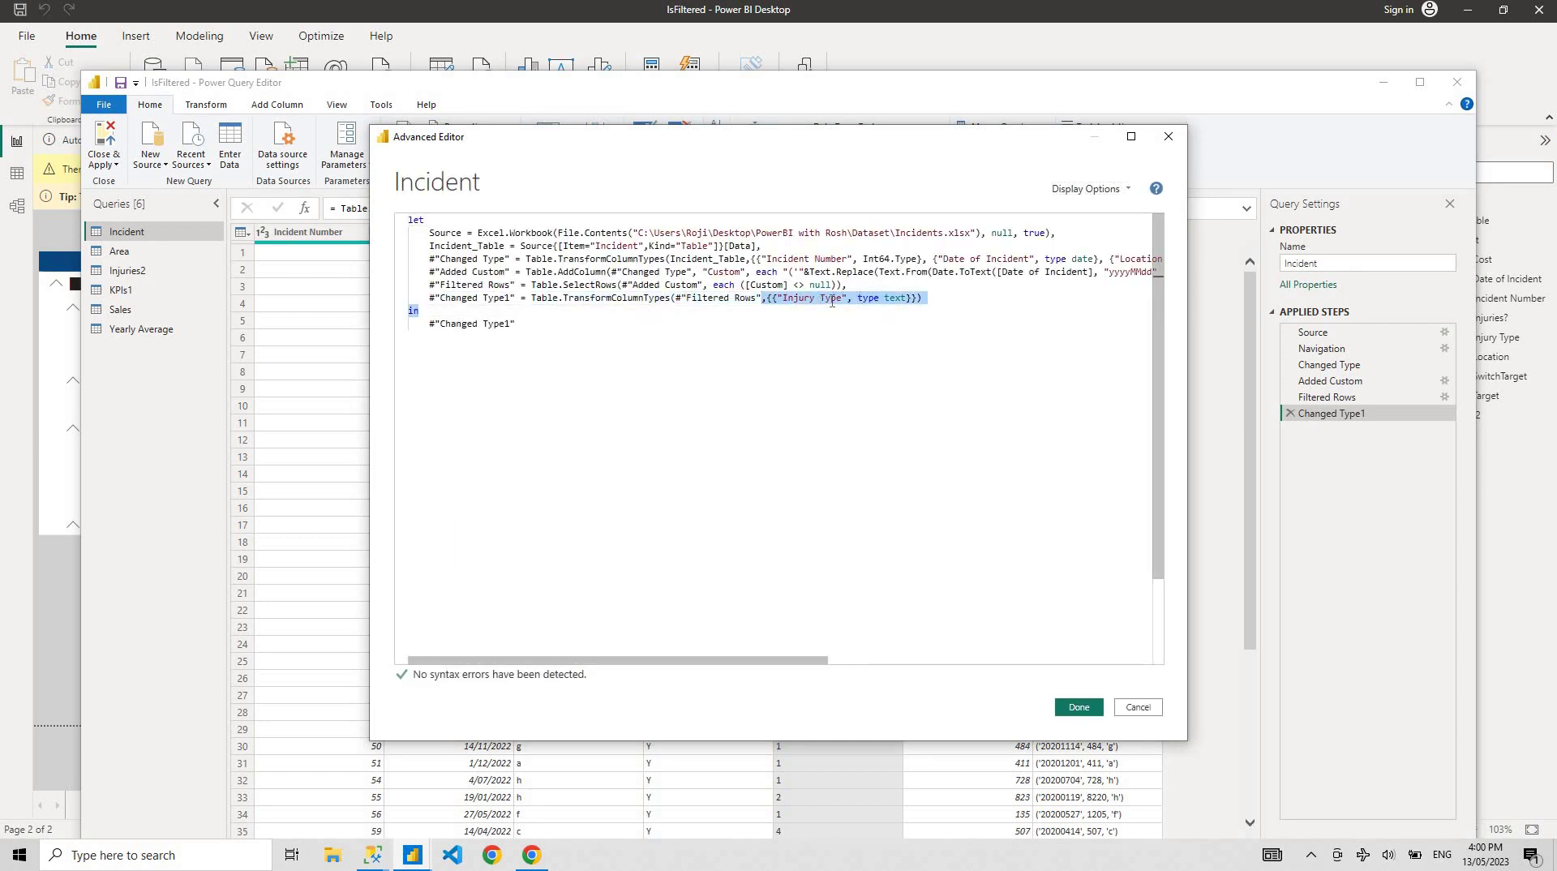
pyautogui.click(853, 299)
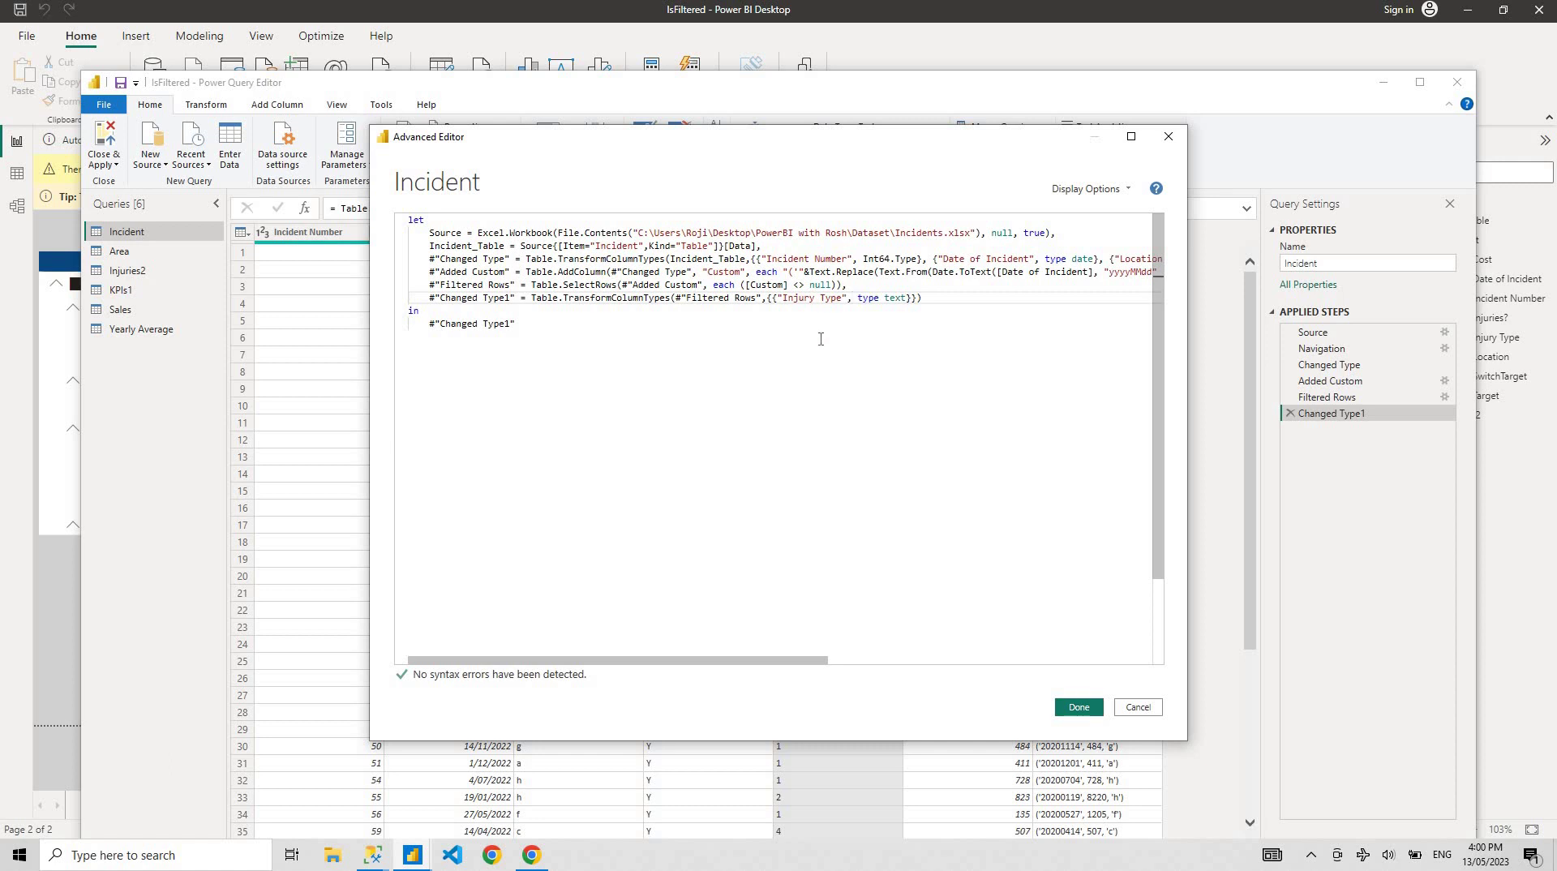
pyautogui.click(1156, 707)
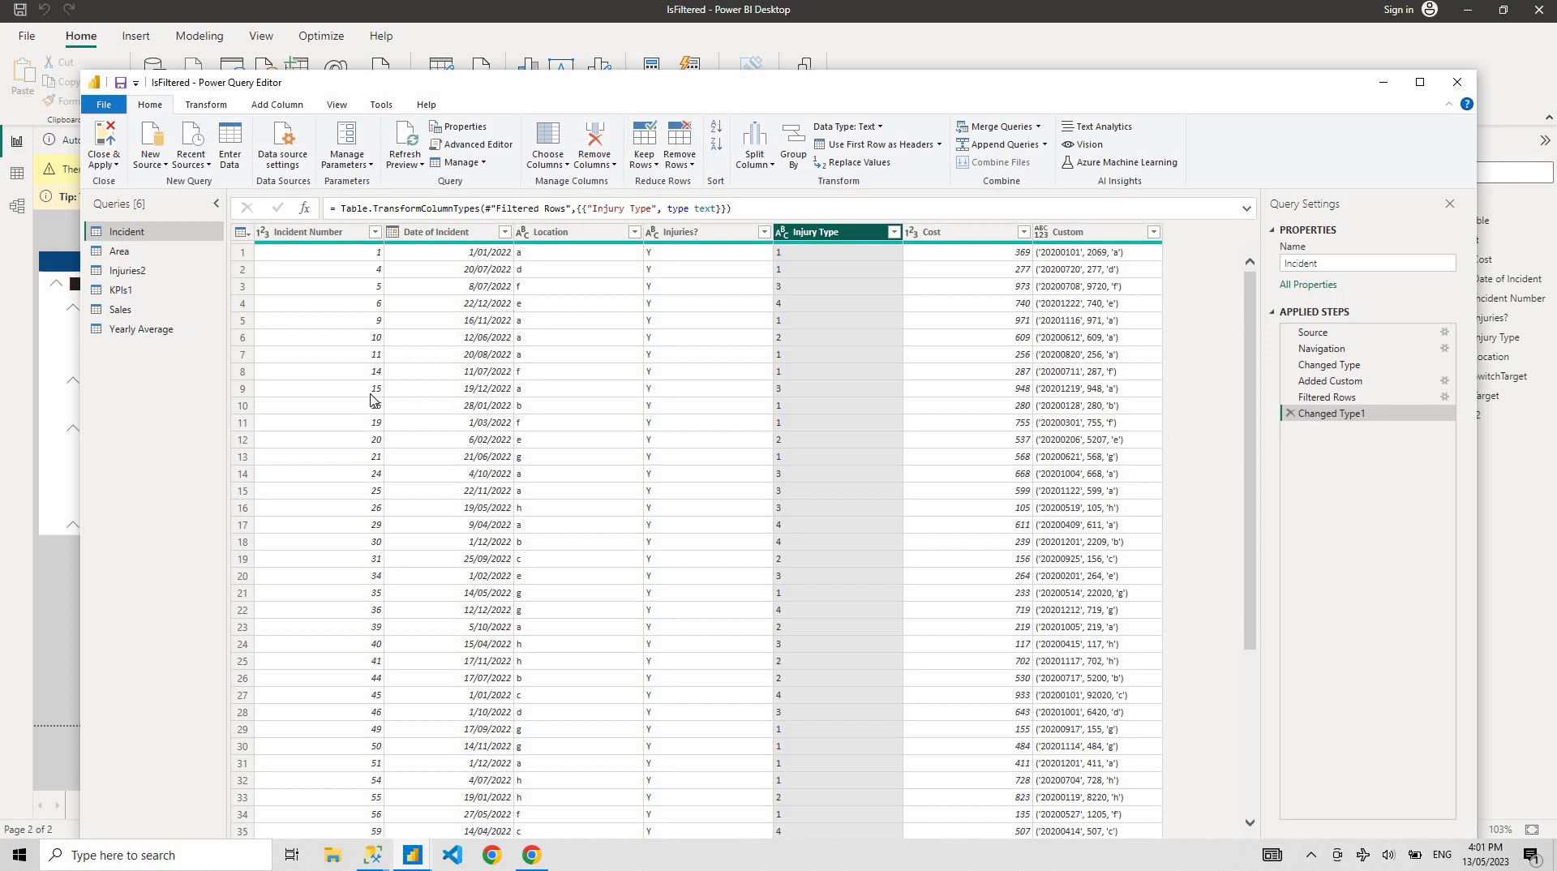
# Step: Create a blank query with the formula DateTime.LocalNow()
pyautogui.rightClick(138, 378)
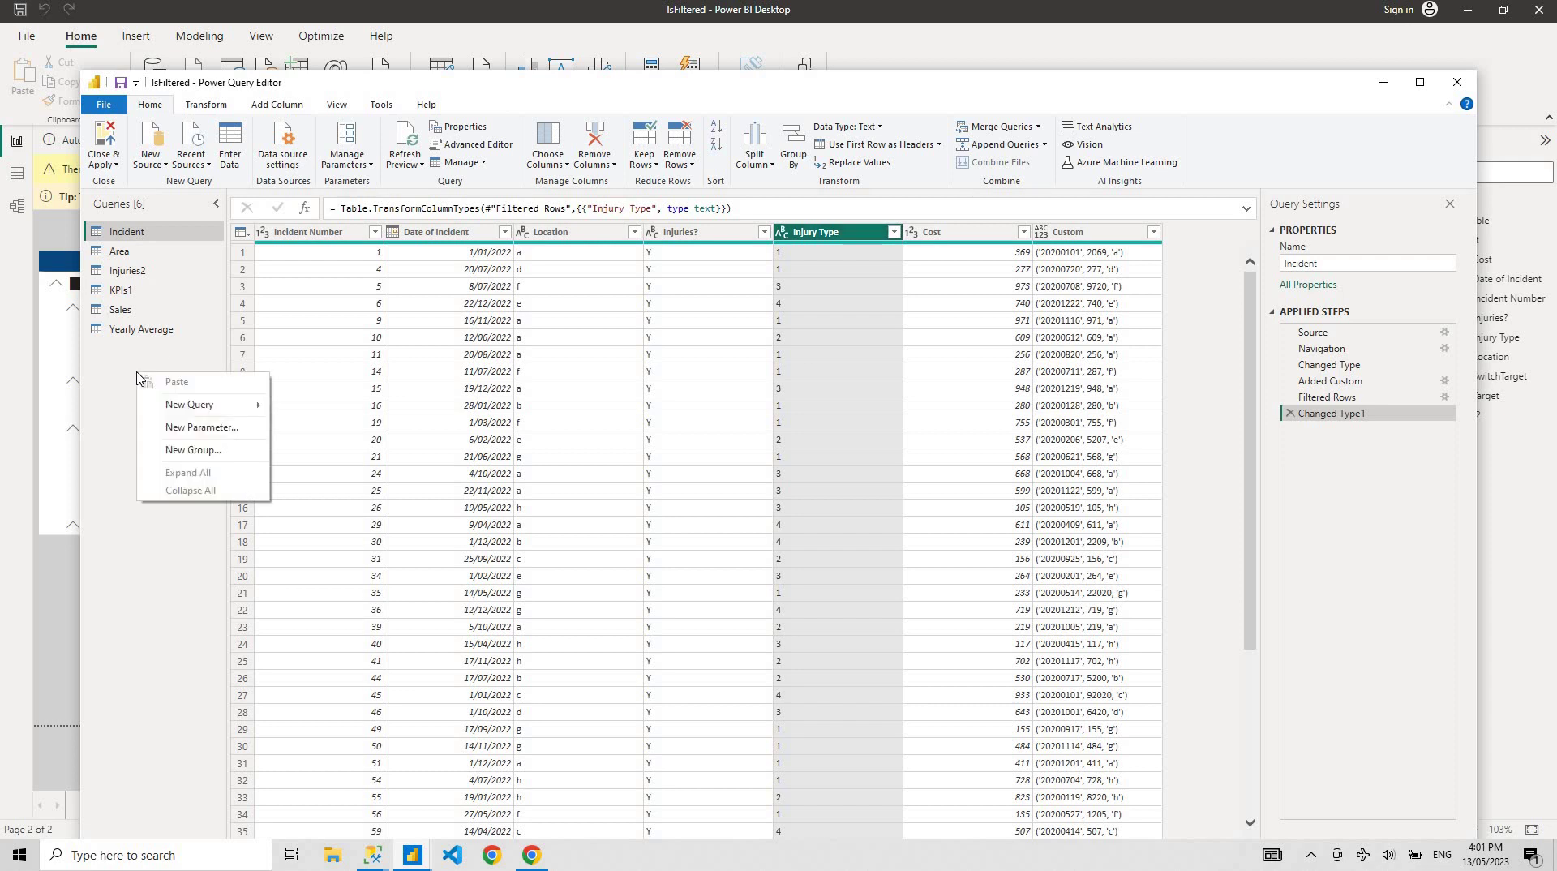
pyautogui.moveTo(247, 406)
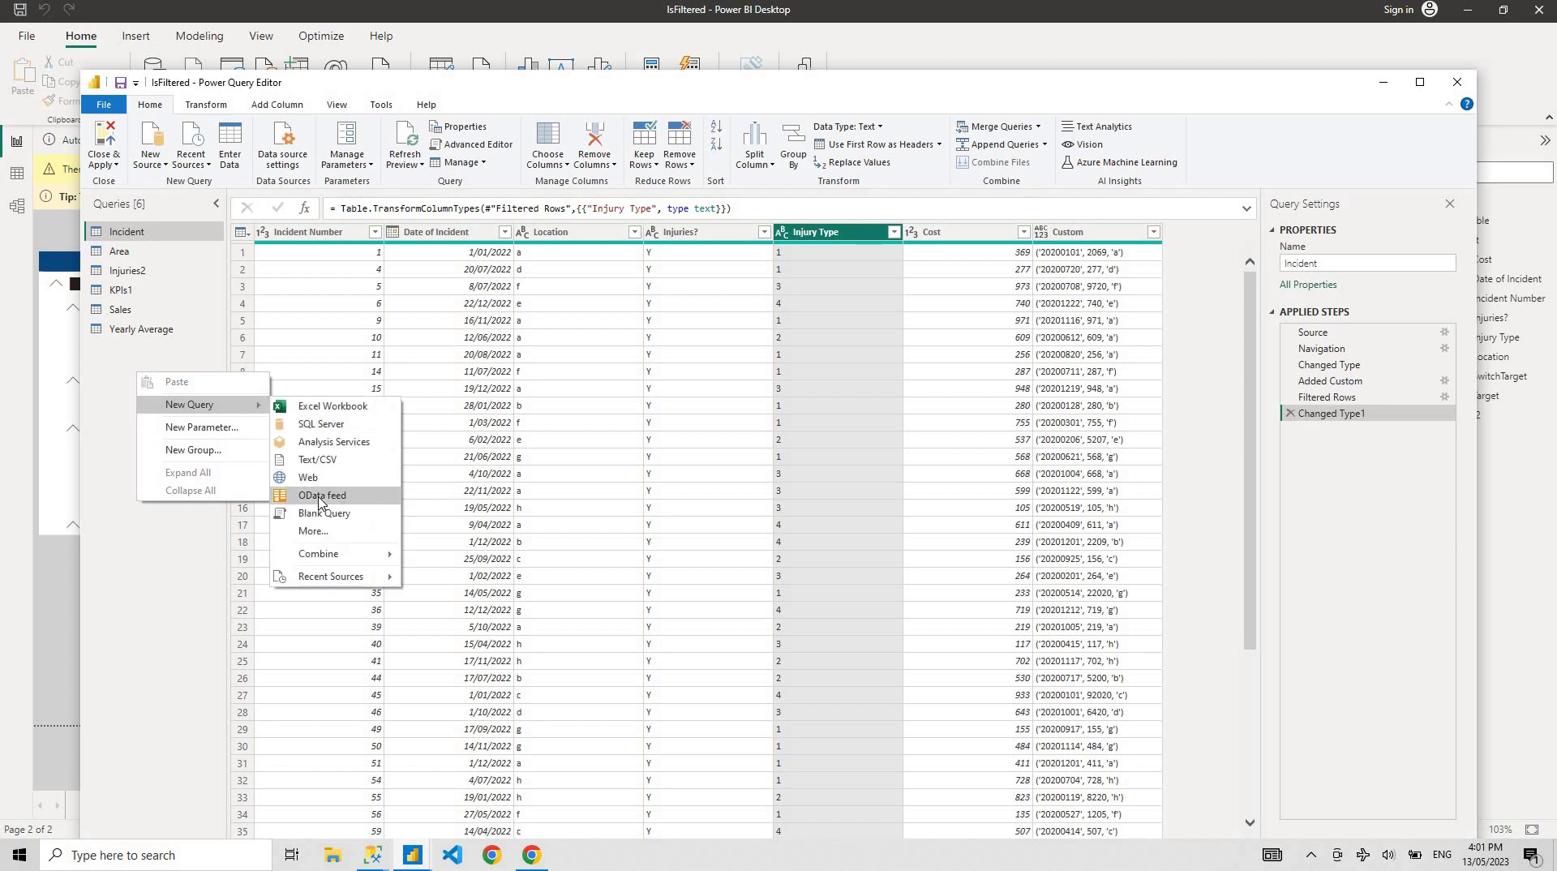
pyautogui.click(321, 514)
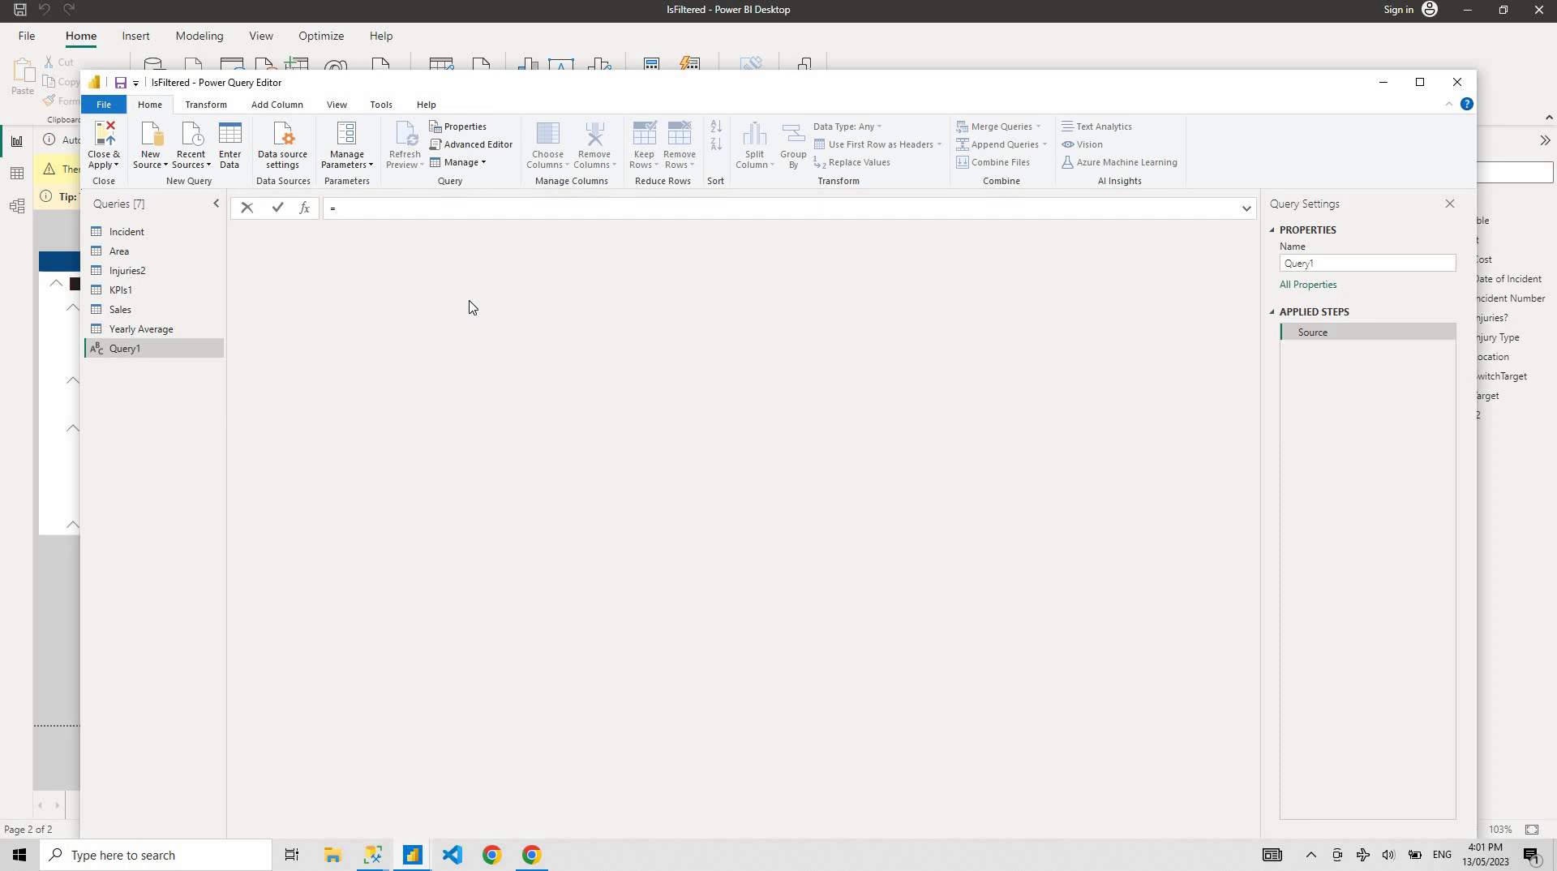
pyautogui.write('Date')
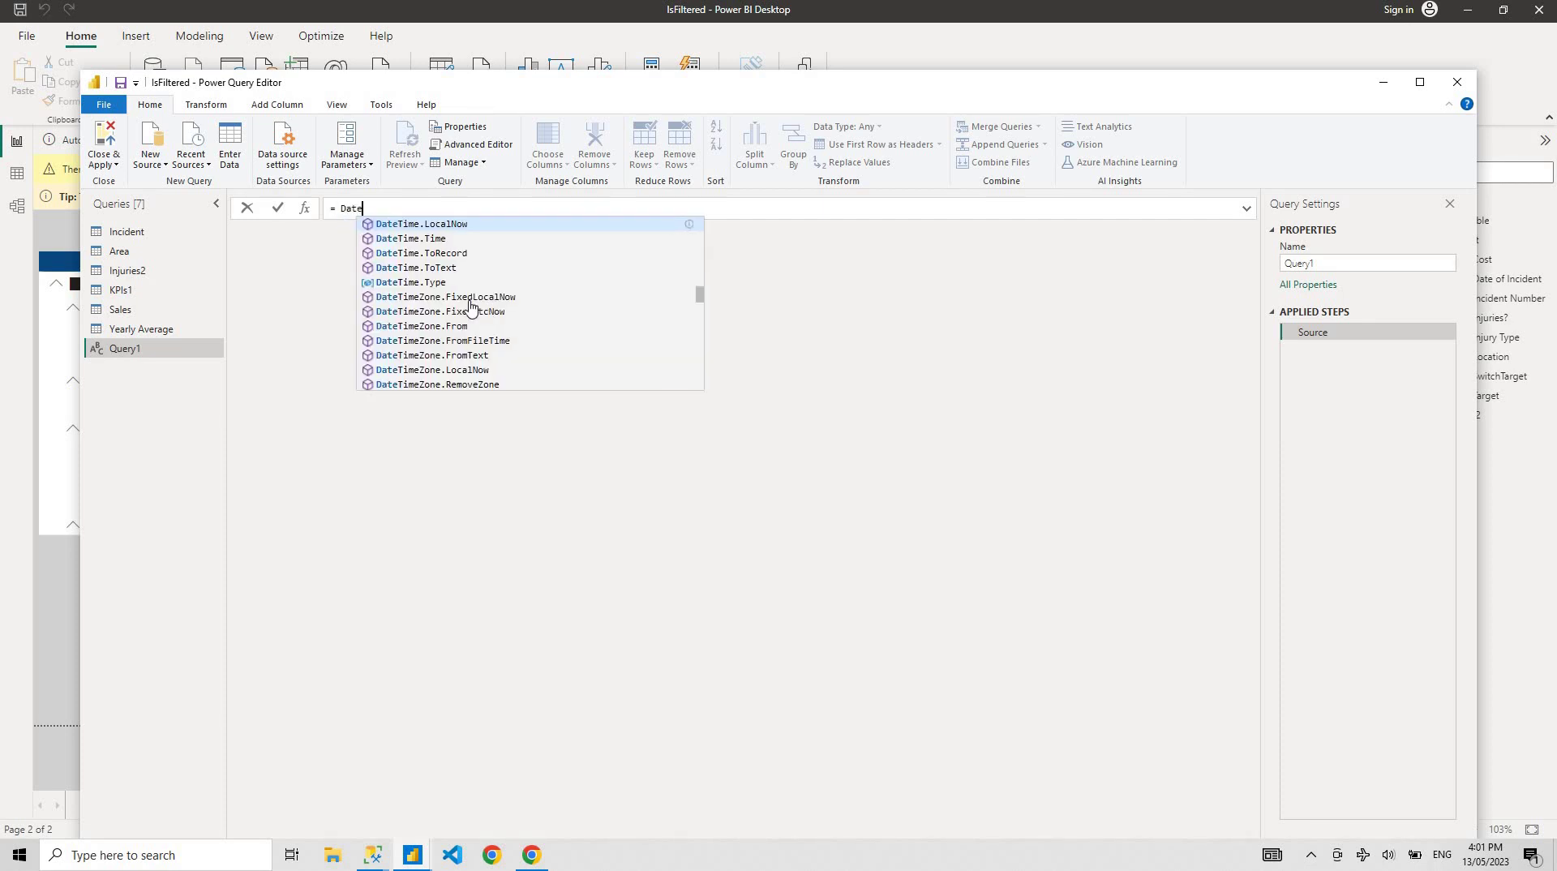
pyautogui.write('Tim')
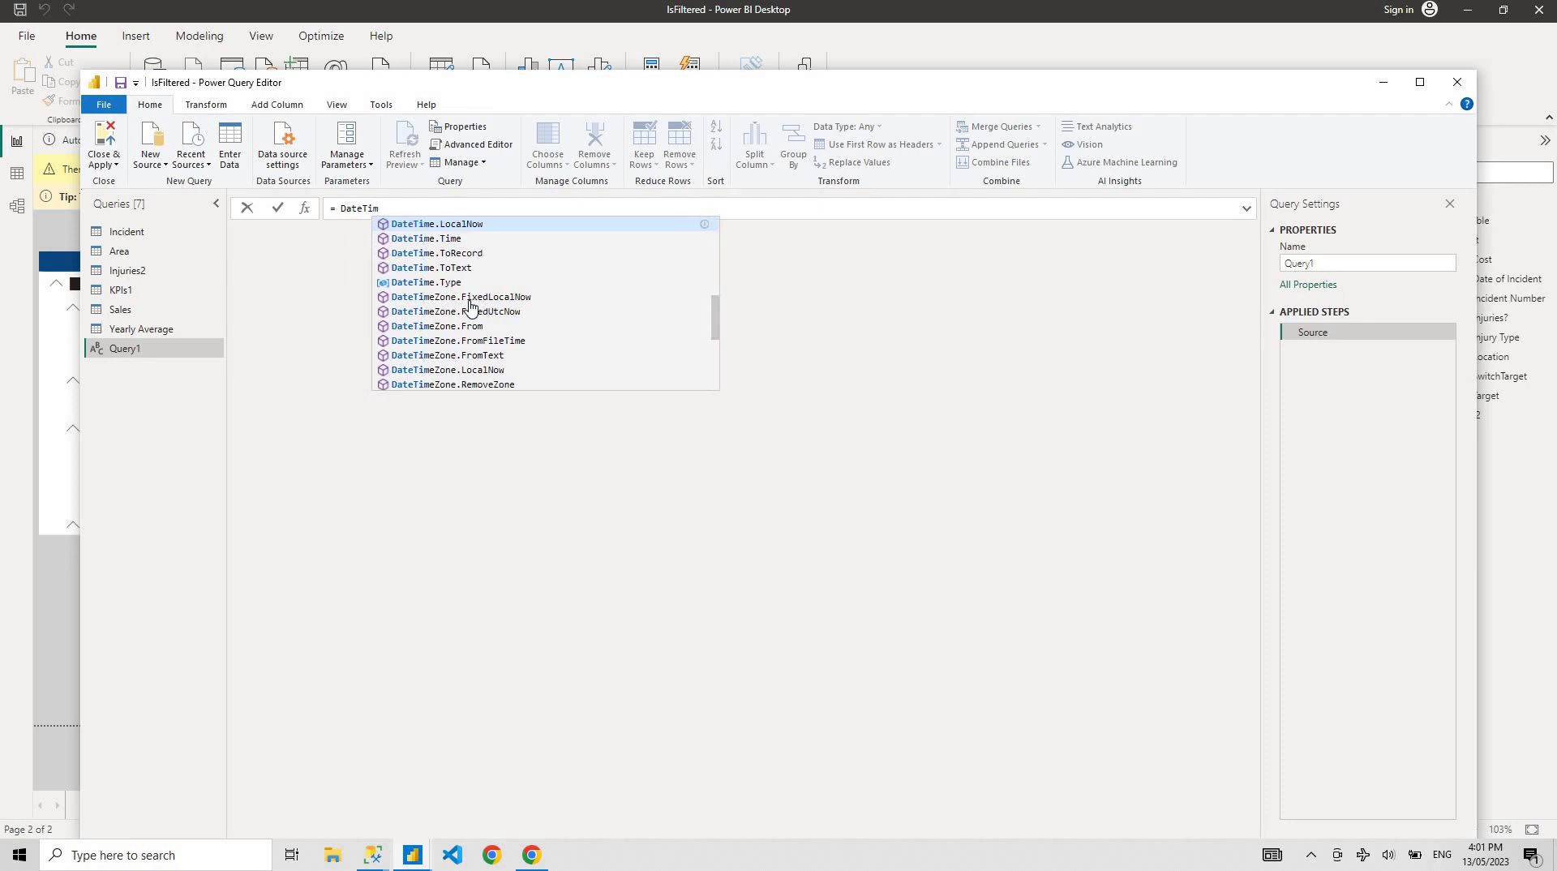
pyautogui.press('Tab')
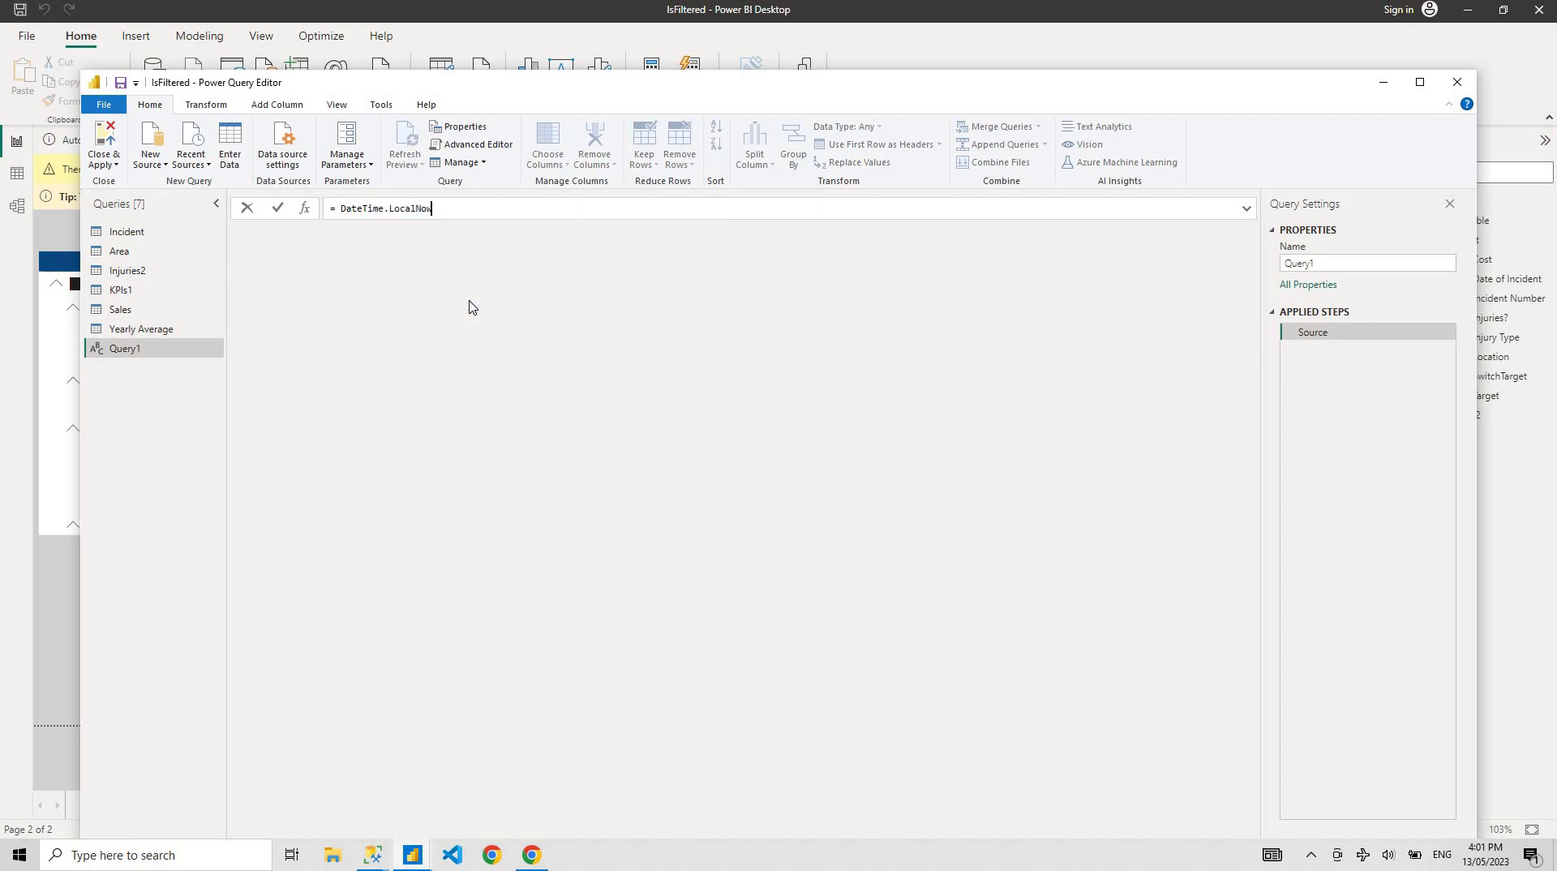
pyautogui.write('()')
pyautogui.press('Return')
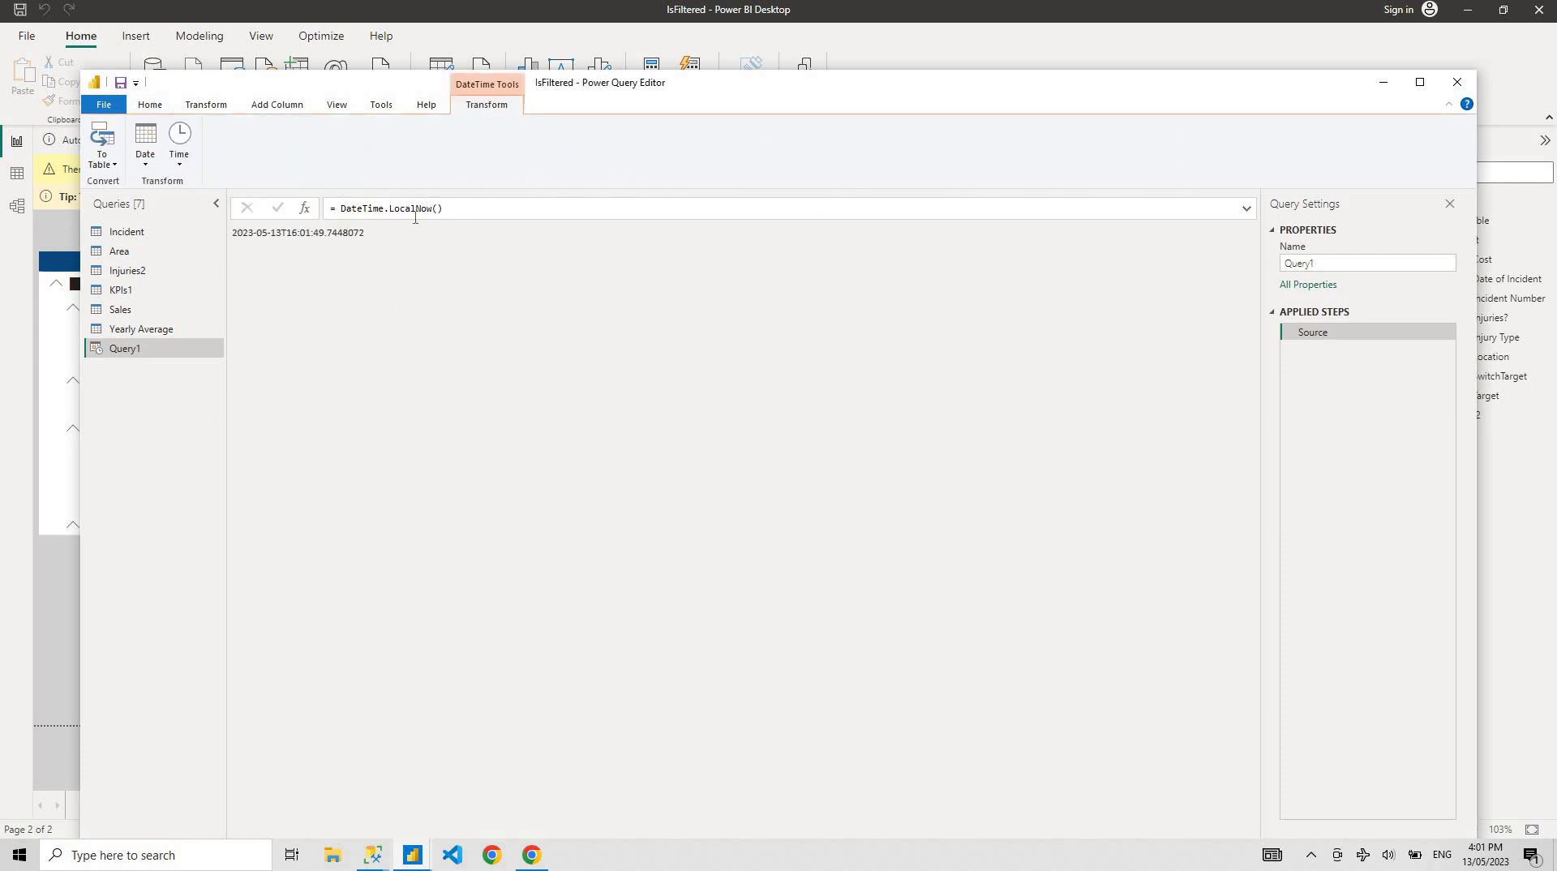
# Step: Wrap the formula as Date.From(DateTime.LocalNow()) to return only today's date
pyautogui.click(345, 211)
pyautogui.write('Date.From(')
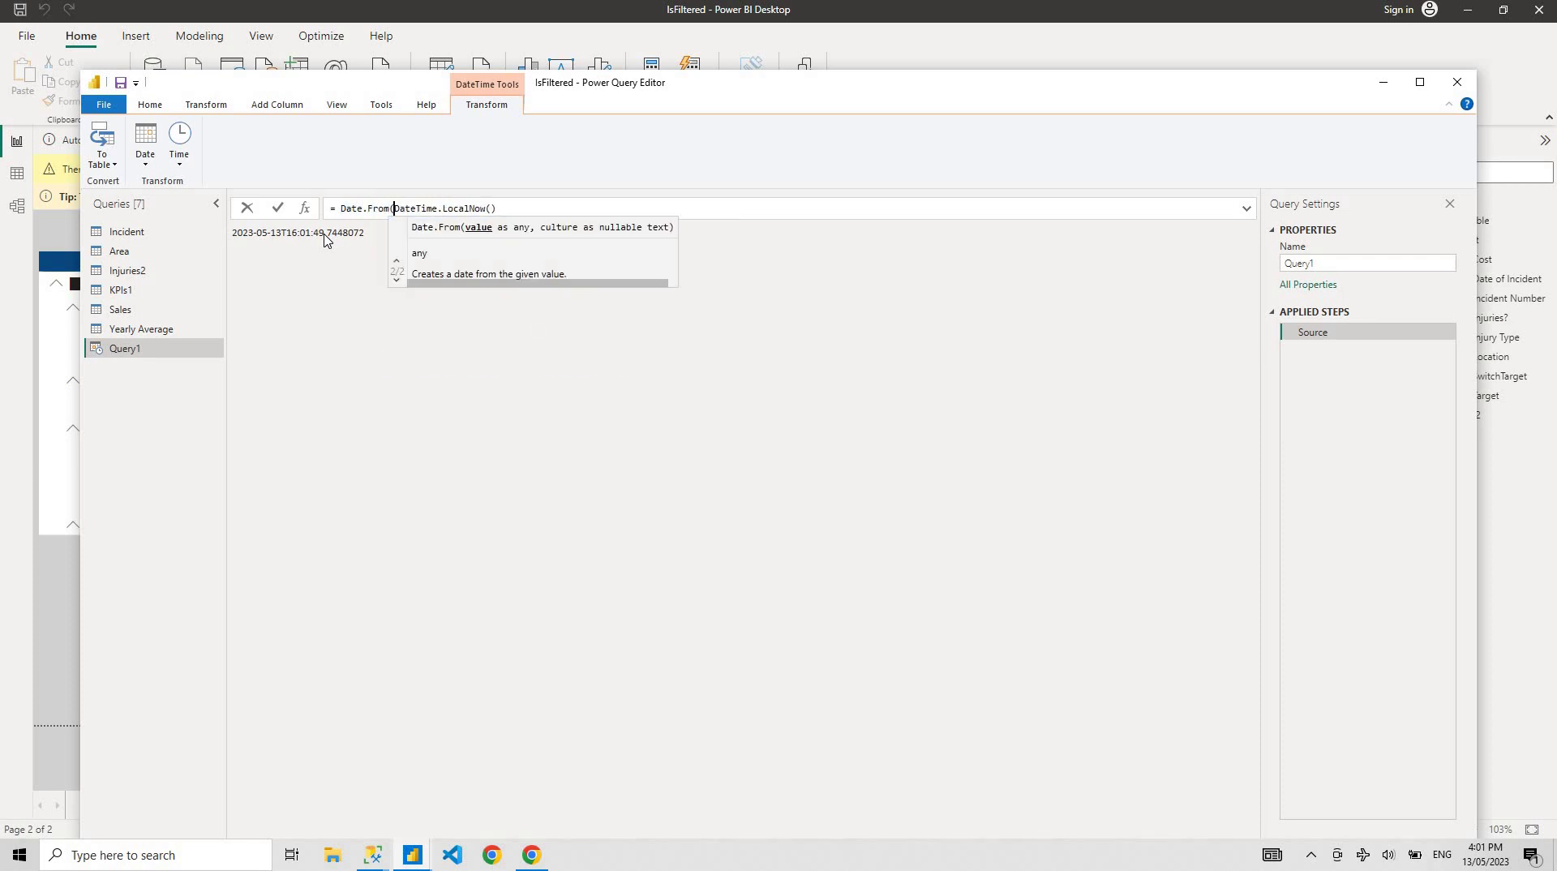
pyautogui.click(508, 204)
pyautogui.write(')')
pyautogui.press('Return')
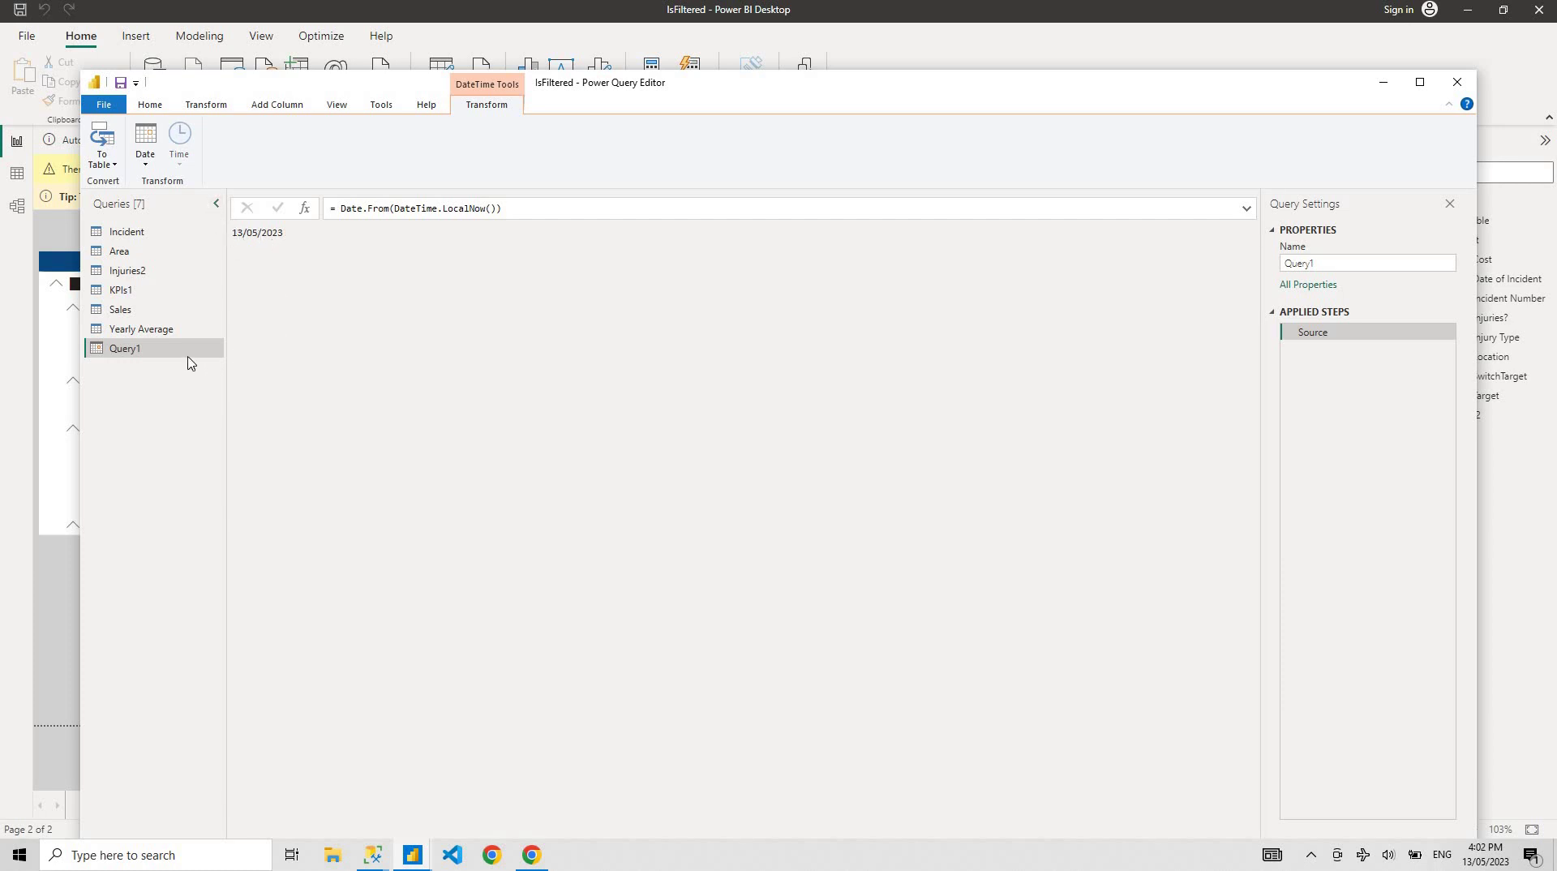
# Step: Rename Query1 to TOday and go back to the Sales query
pyautogui.rightClick(157, 349)
pyautogui.click(227, 419)
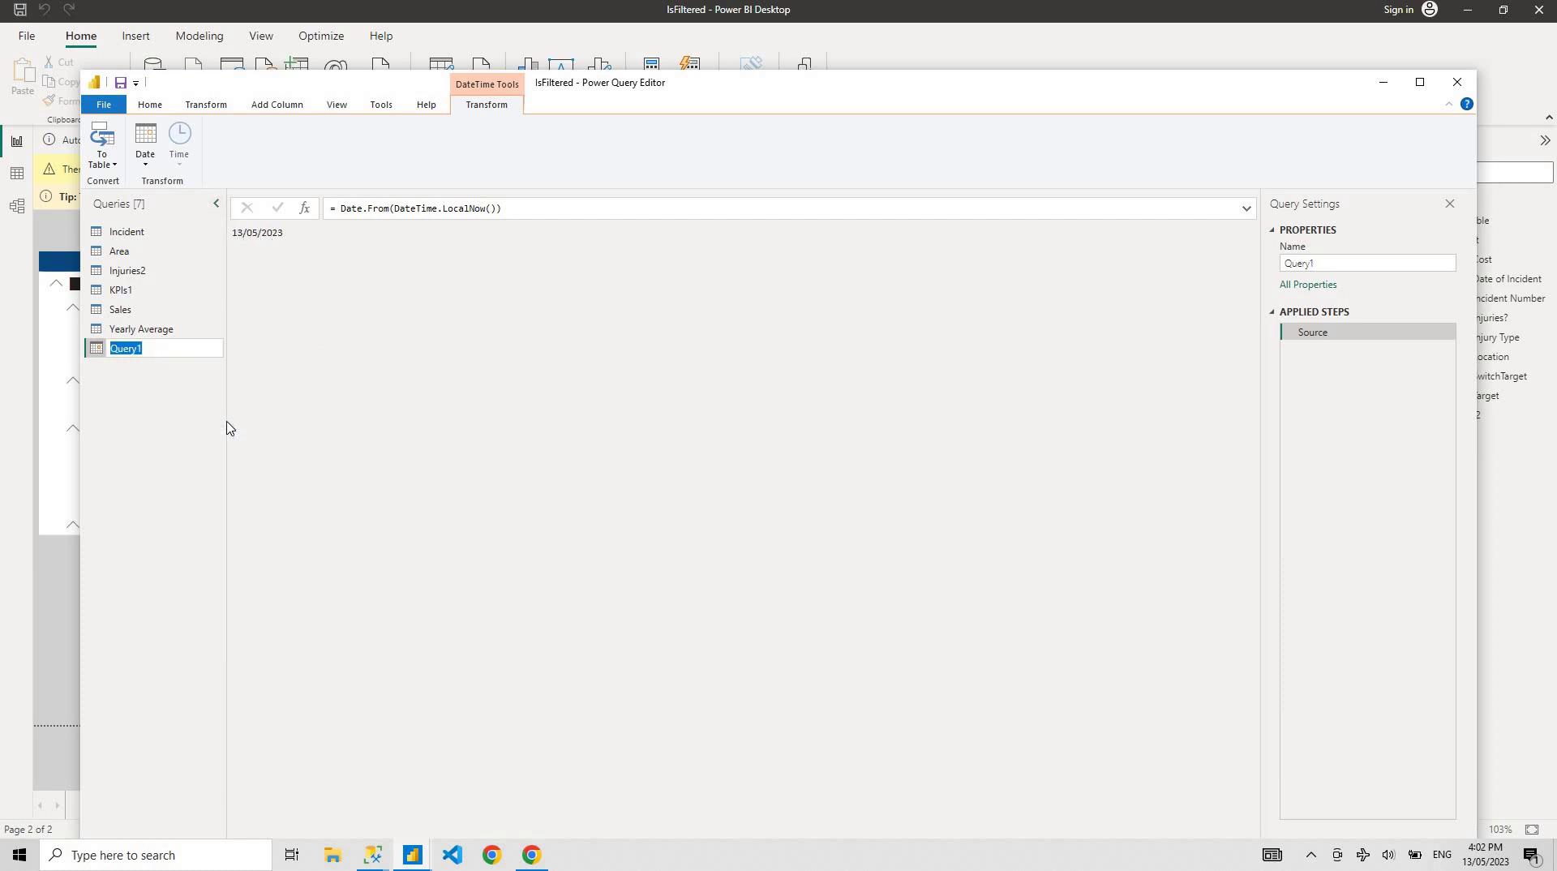
pyautogui.write('TOday')
pyautogui.press('Return')
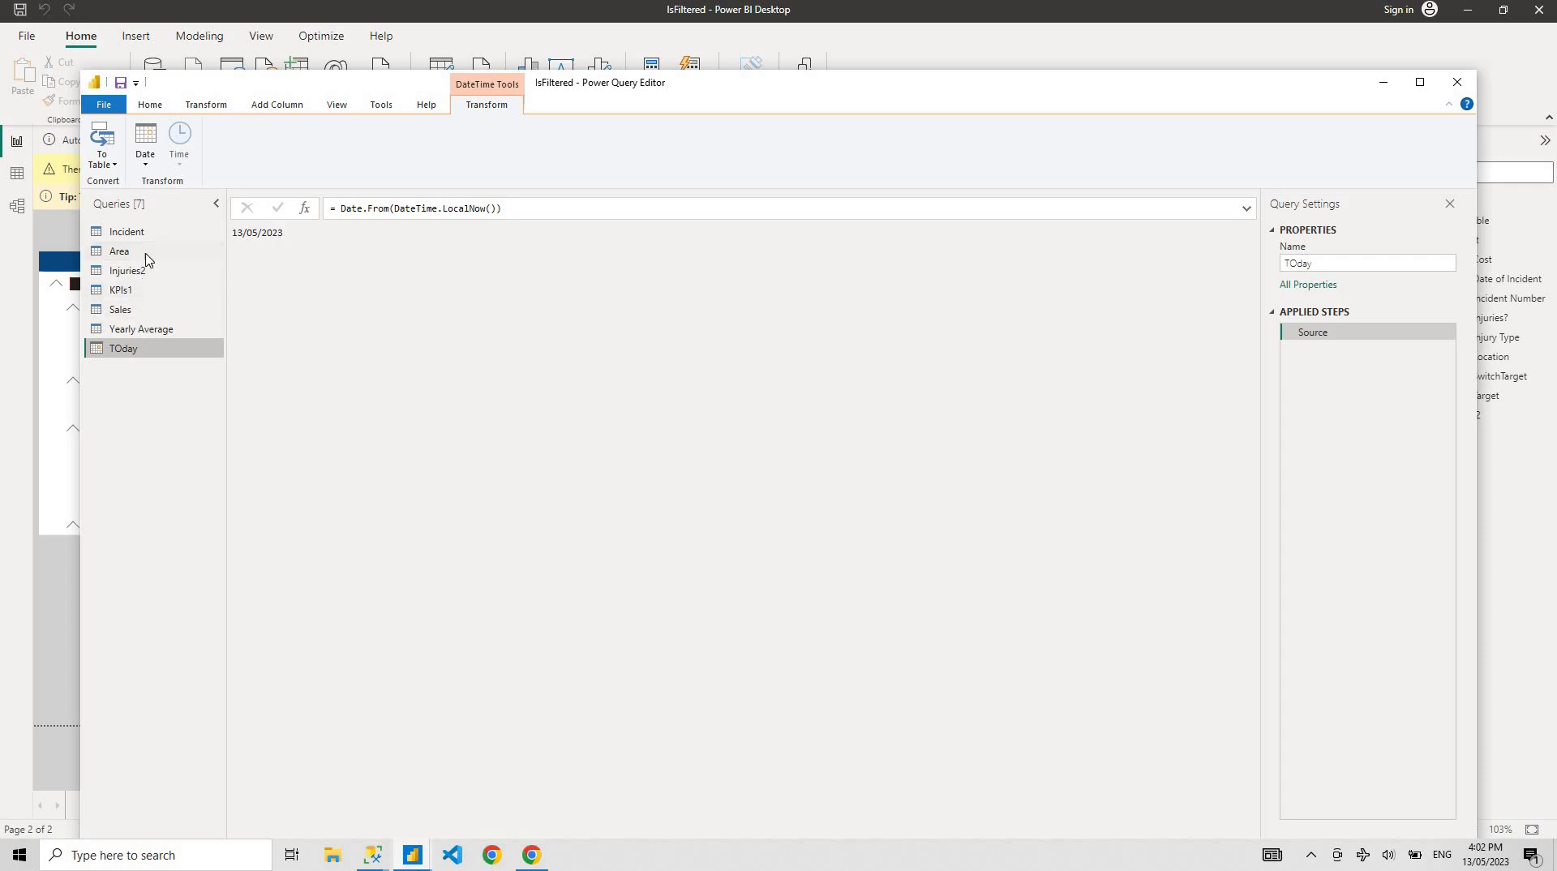
pyautogui.click(155, 310)
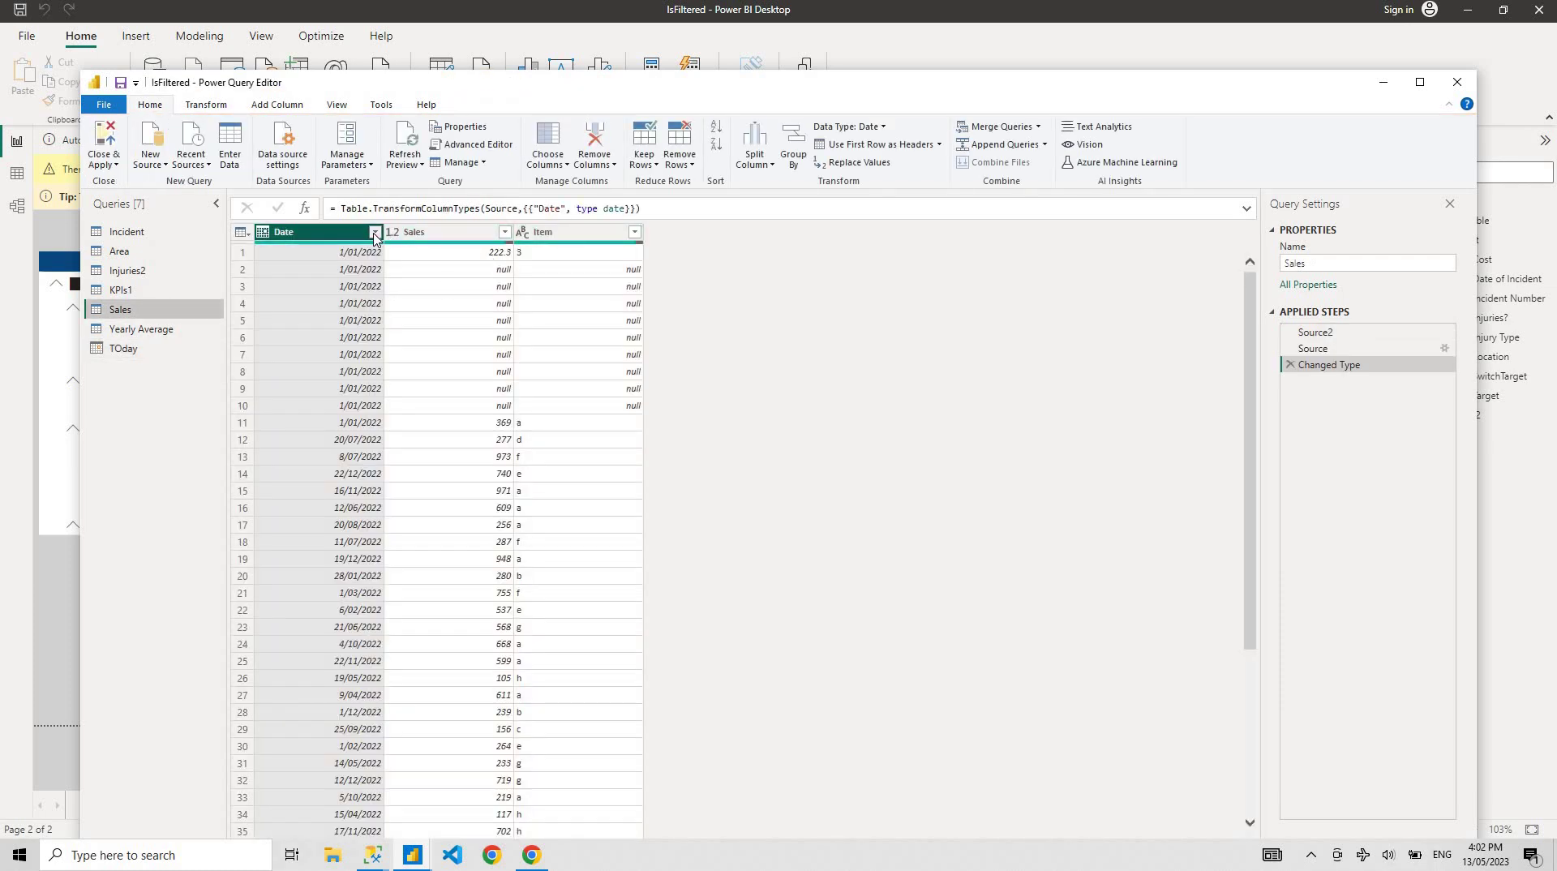
# Step: Filter the Sales Date column to dates between 1/05/2023 and 13/05/2023
pyautogui.click(374, 233)
pyautogui.click(747, 280)
pyautogui.click(375, 233)
pyautogui.moveTo(270, 352)
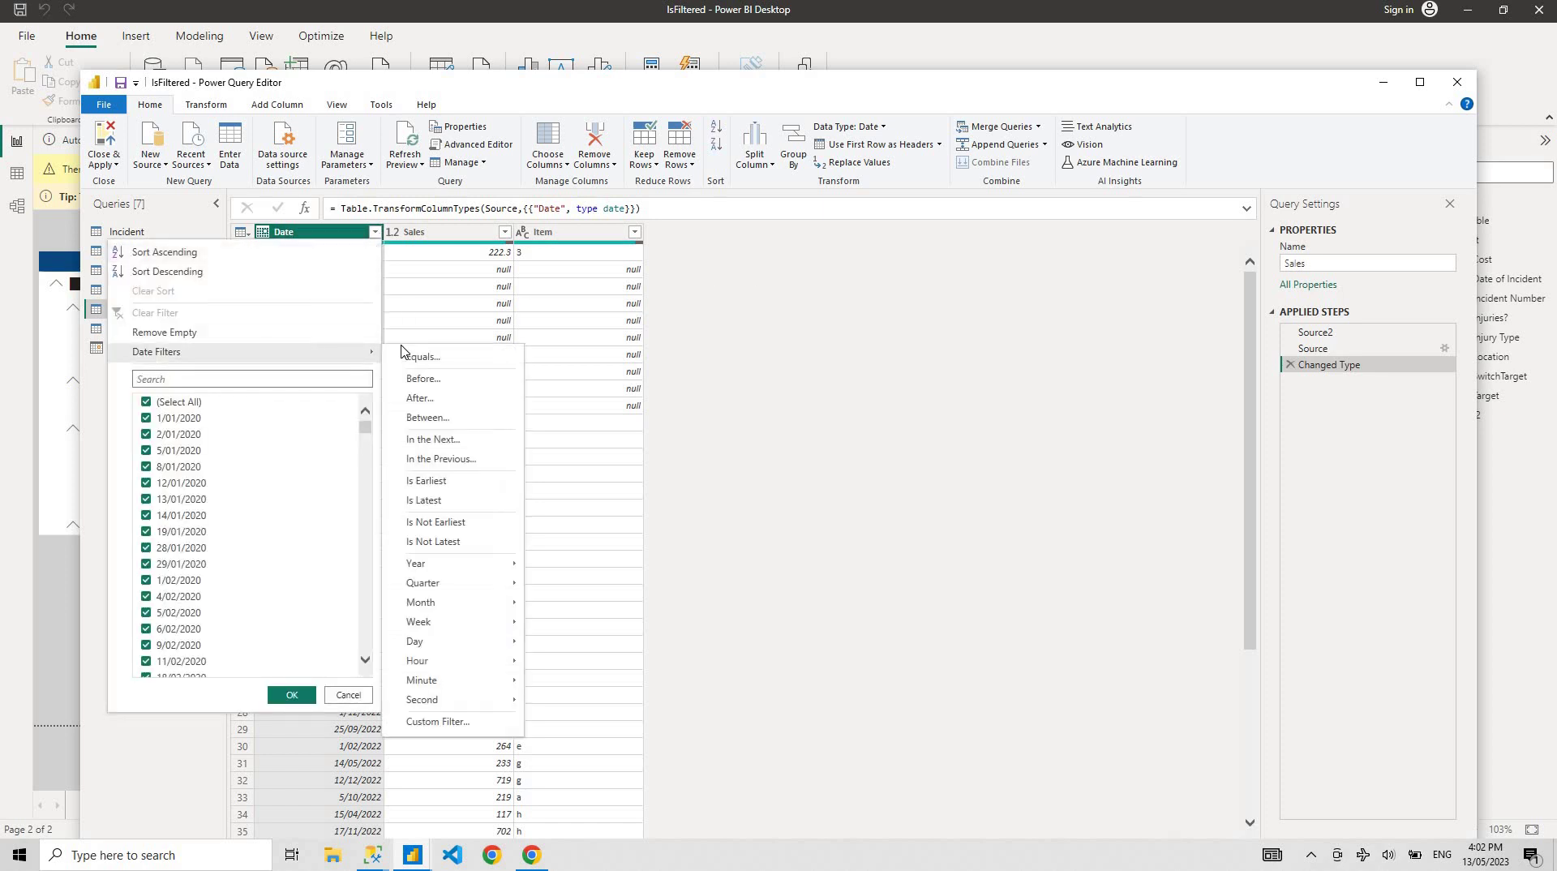
pyautogui.click(451, 419)
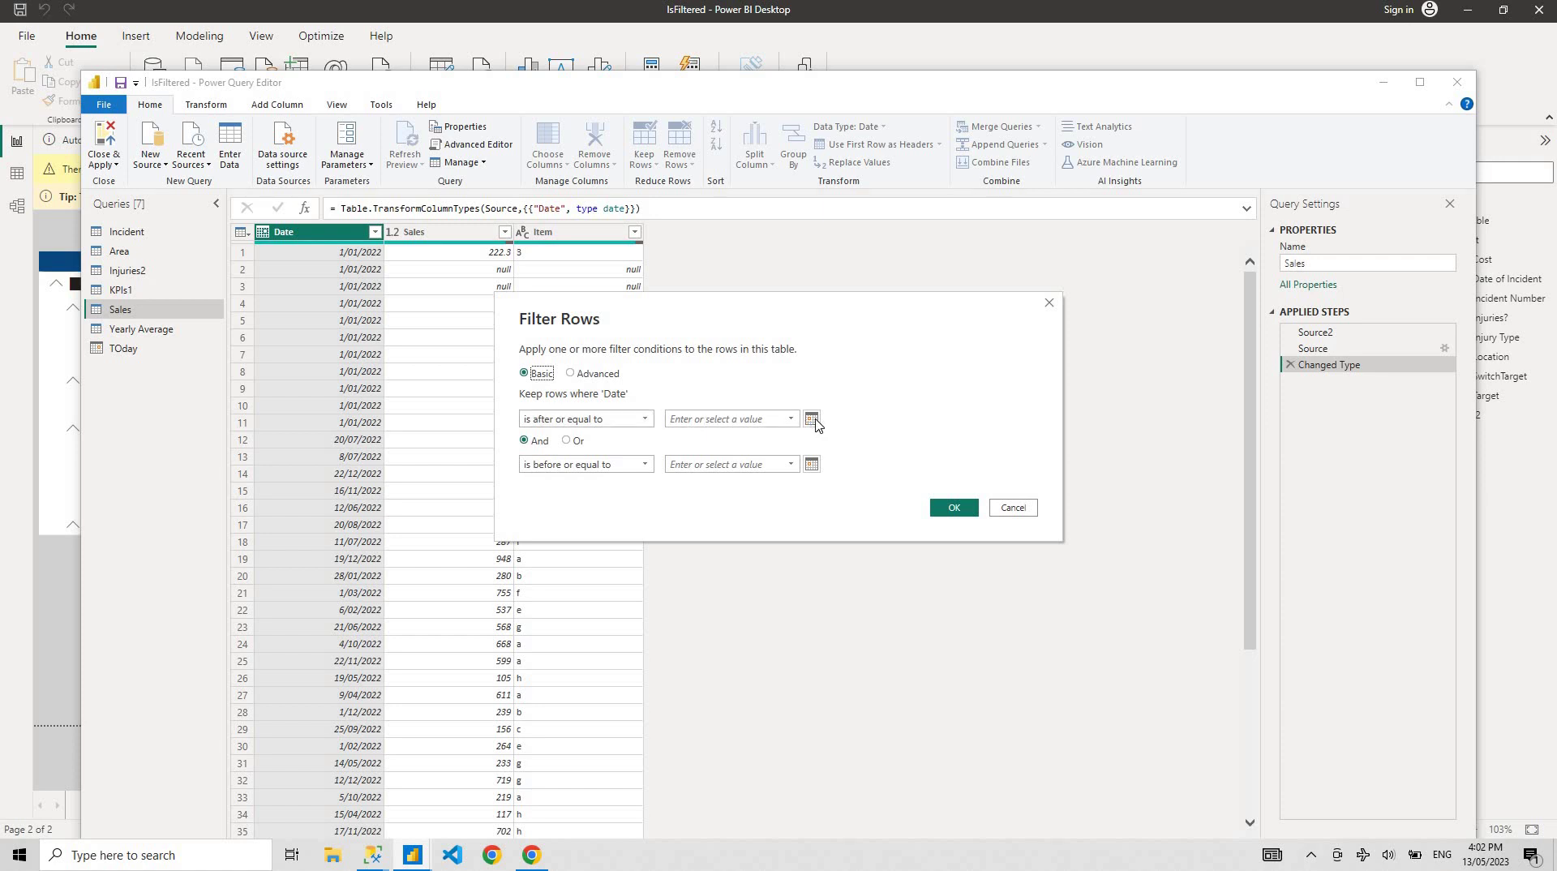
pyautogui.click(812, 418)
pyautogui.click(667, 483)
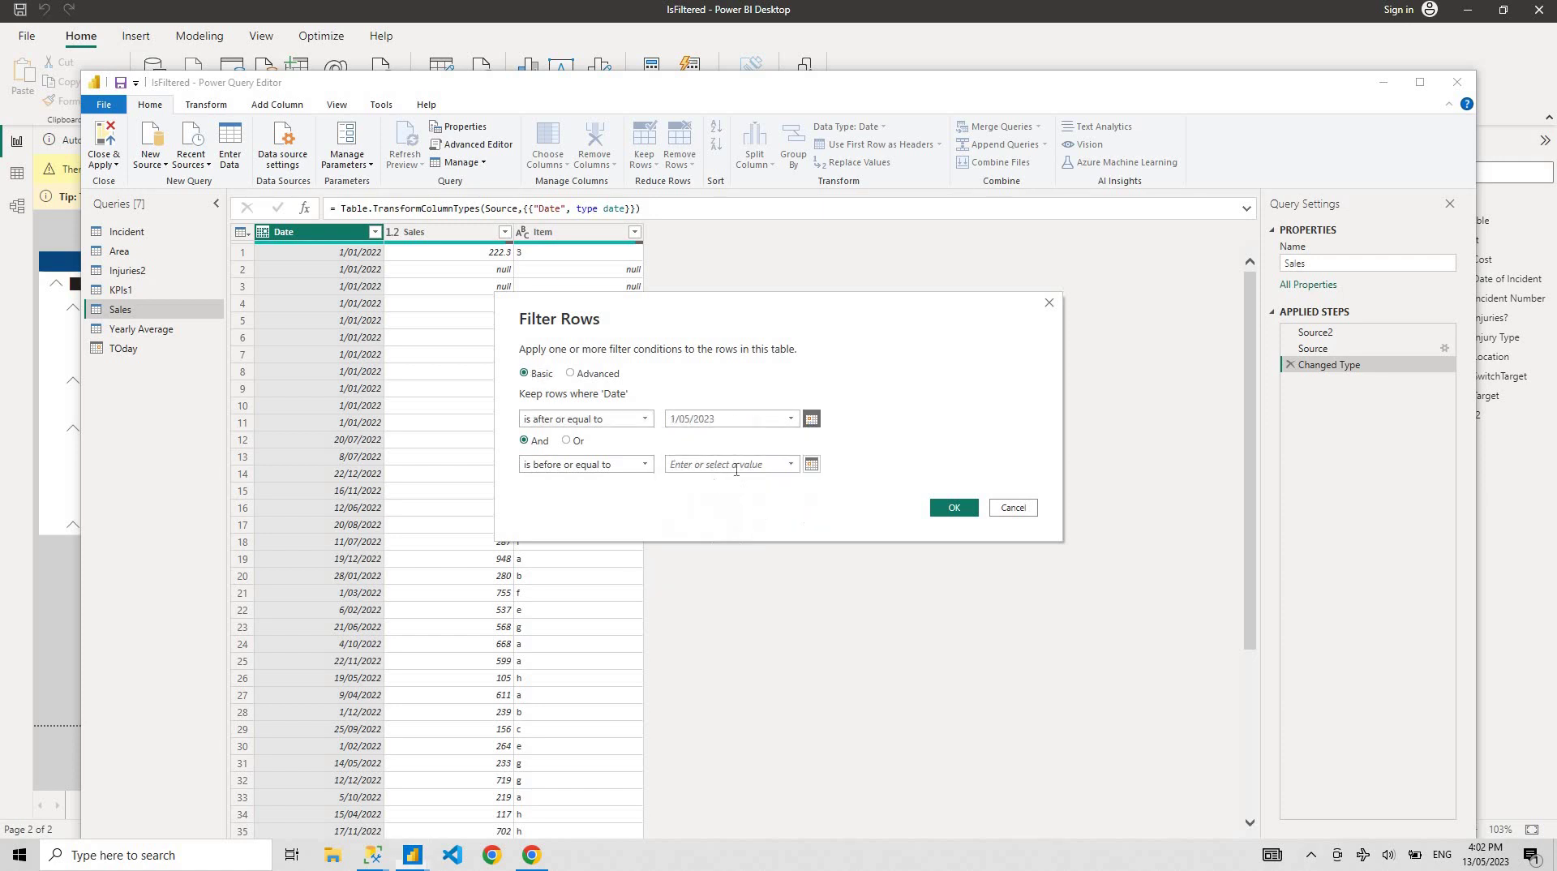
pyautogui.click(812, 464)
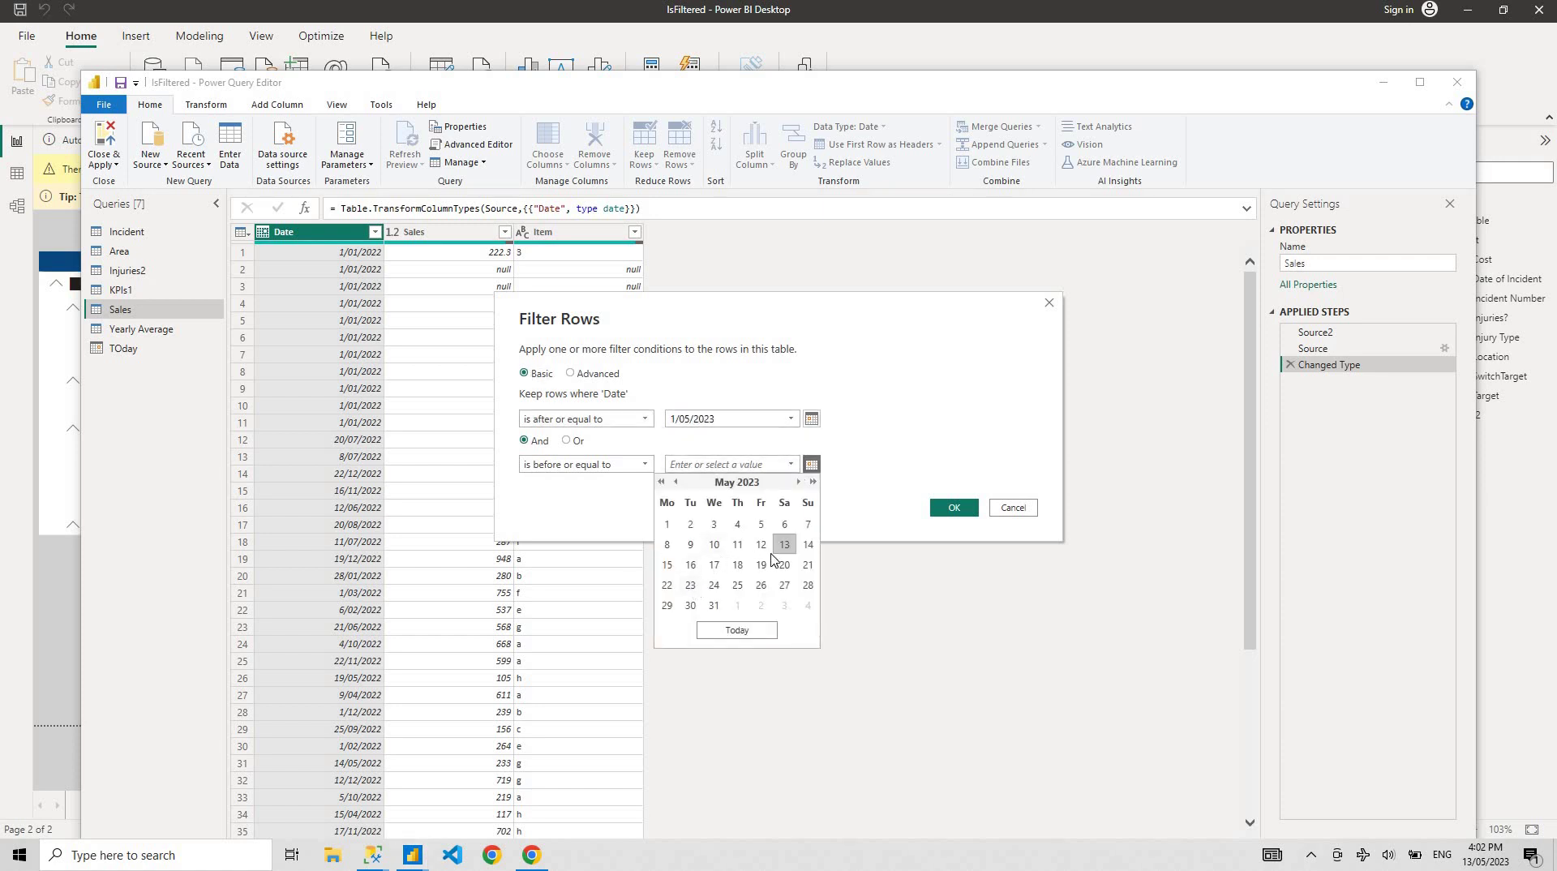
pyautogui.click(784, 544)
pyautogui.click(953, 508)
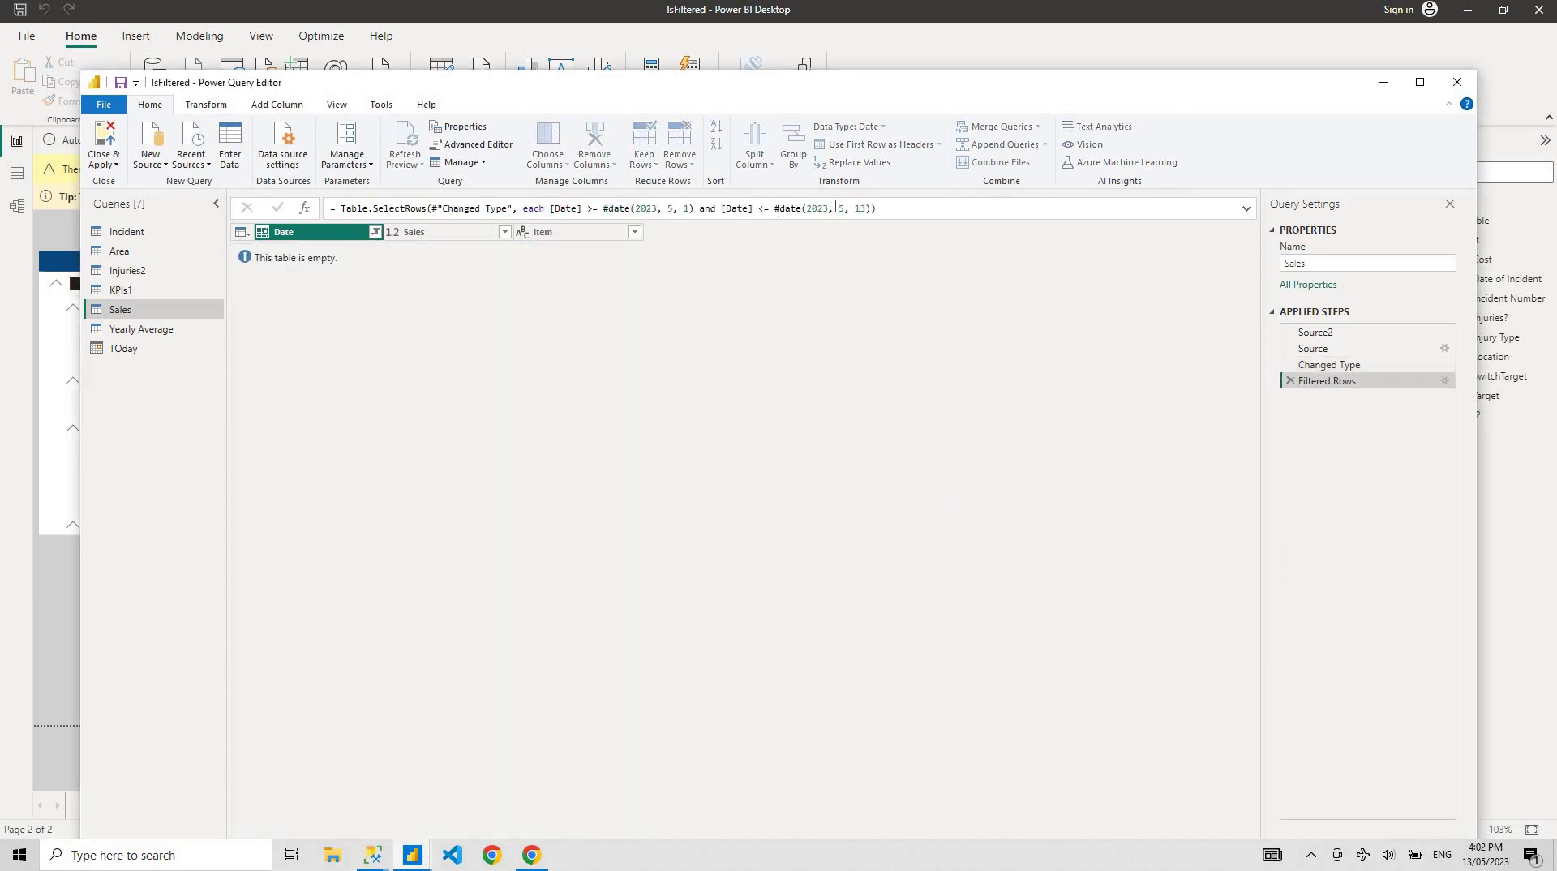
# Step: Replace the fixed end date #date(2023,5,13) in the Sales filter with the TOday query
pyautogui.moveTo(775, 208); pyautogui.dragTo(871, 209)
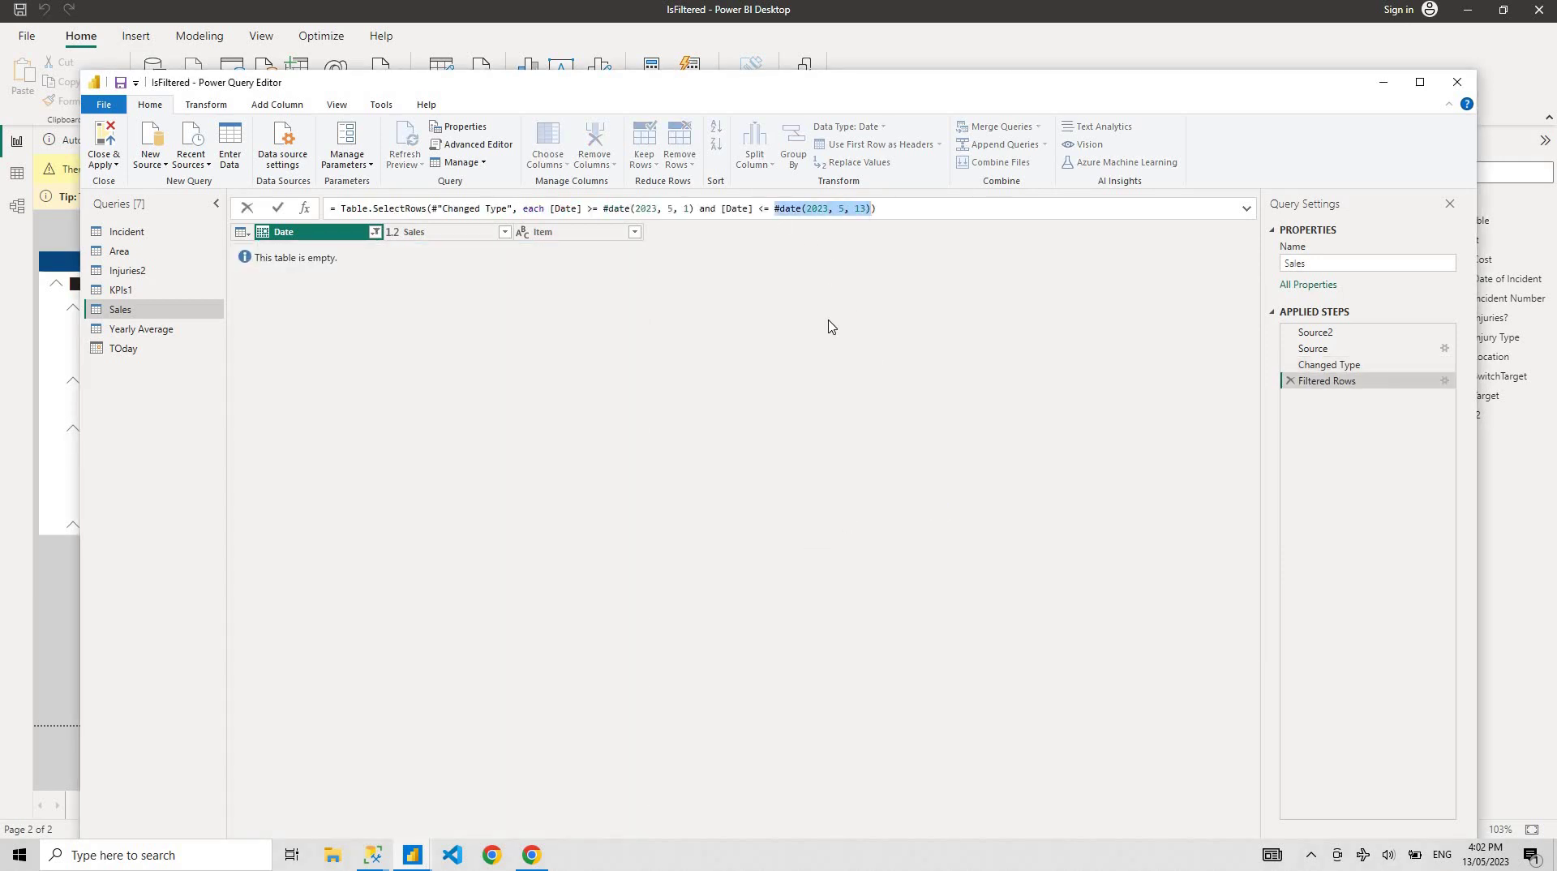
pyautogui.write('TODa')
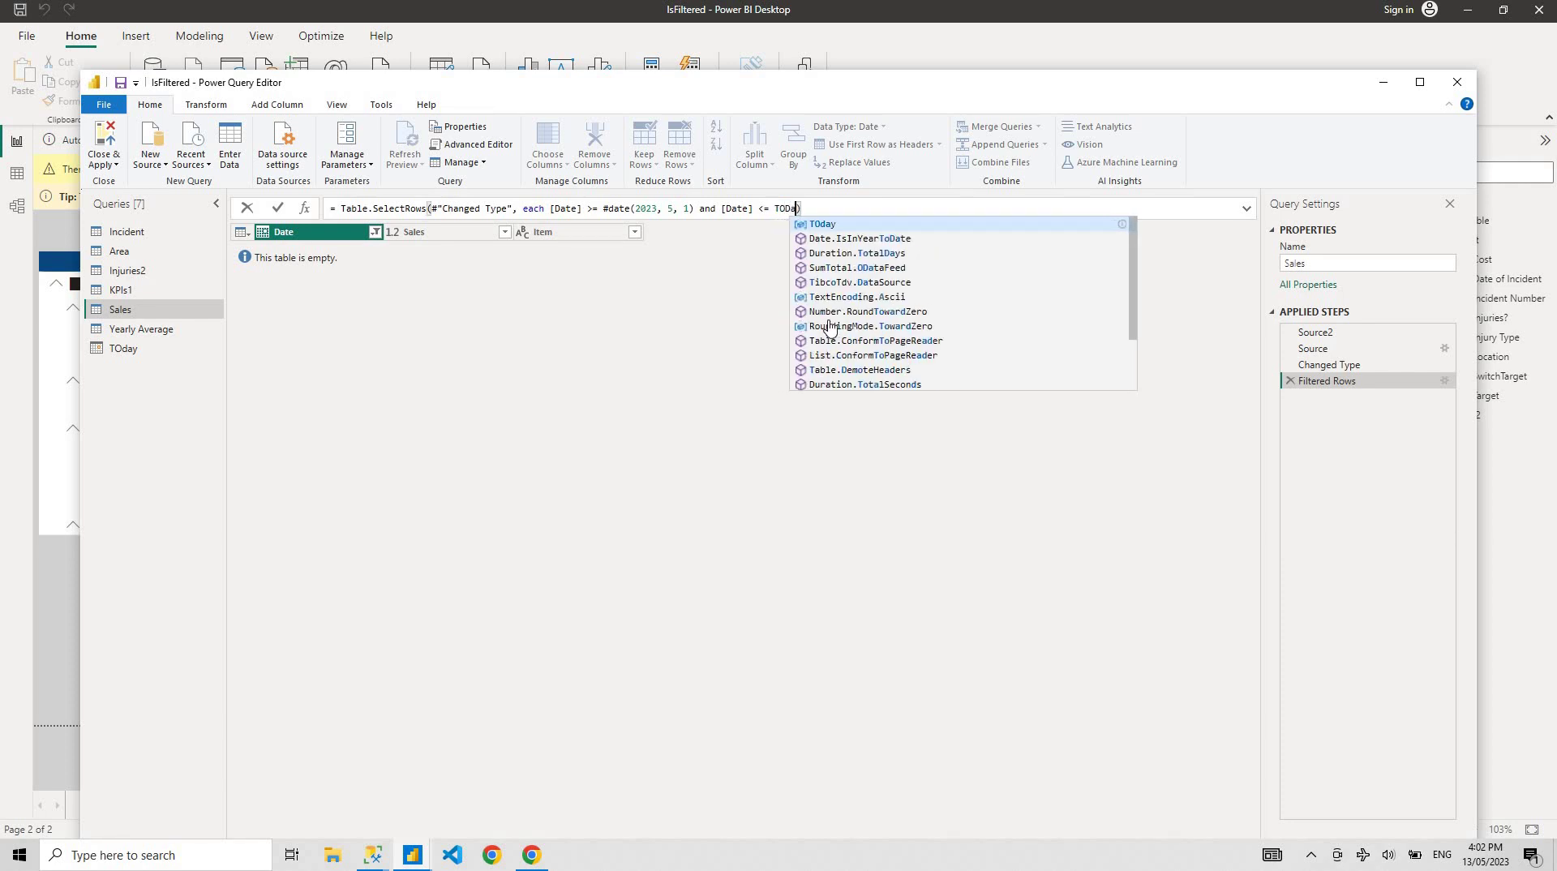
pyautogui.click(892, 224)
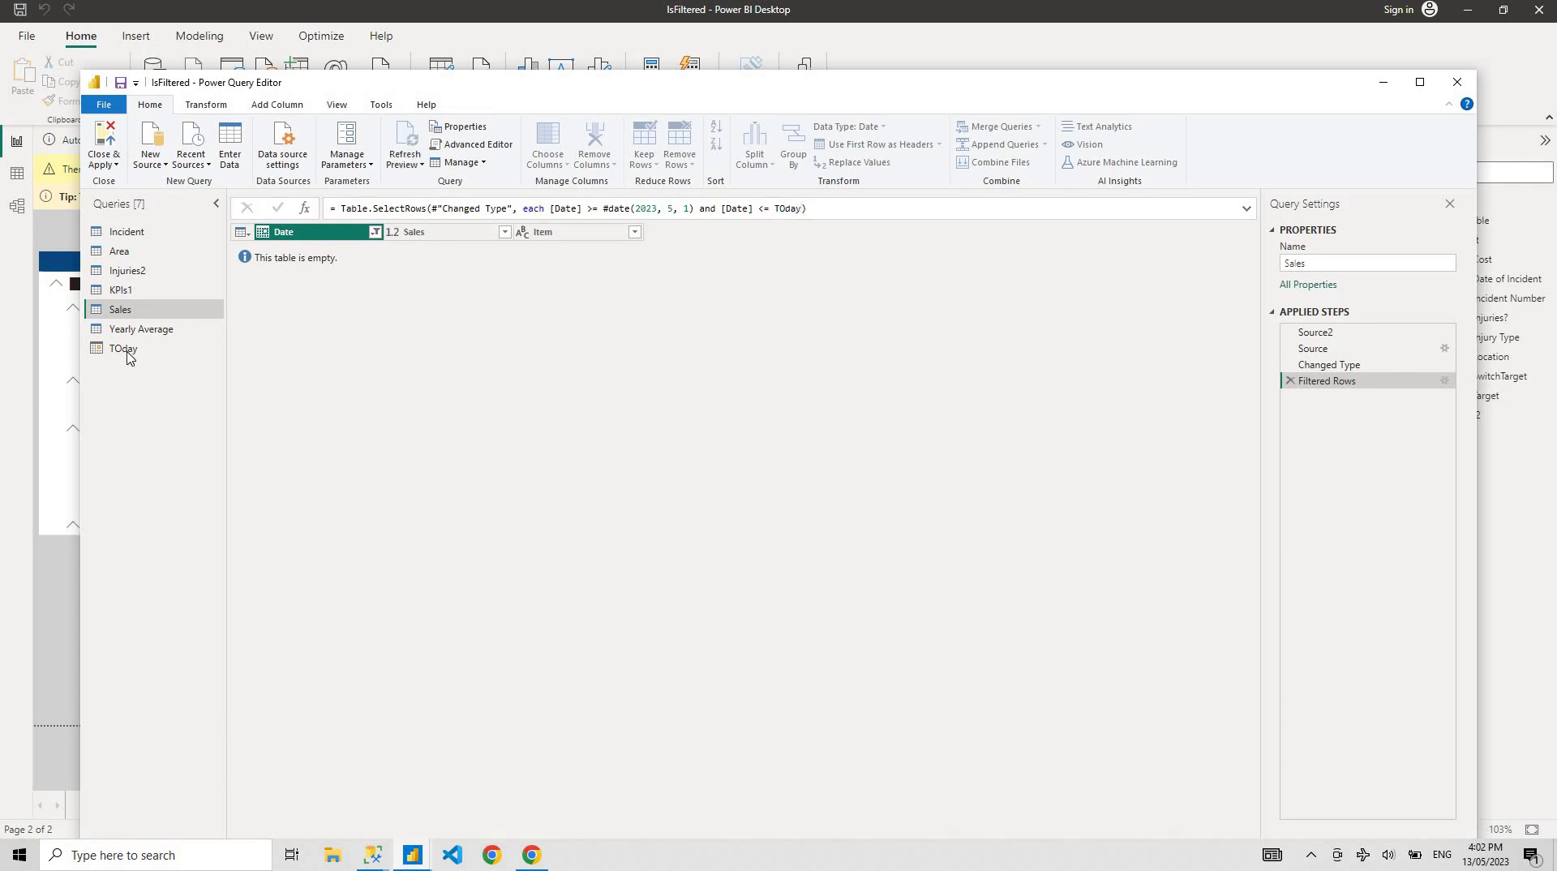
pyautogui.click(127, 353)
pyautogui.click(212, 310)
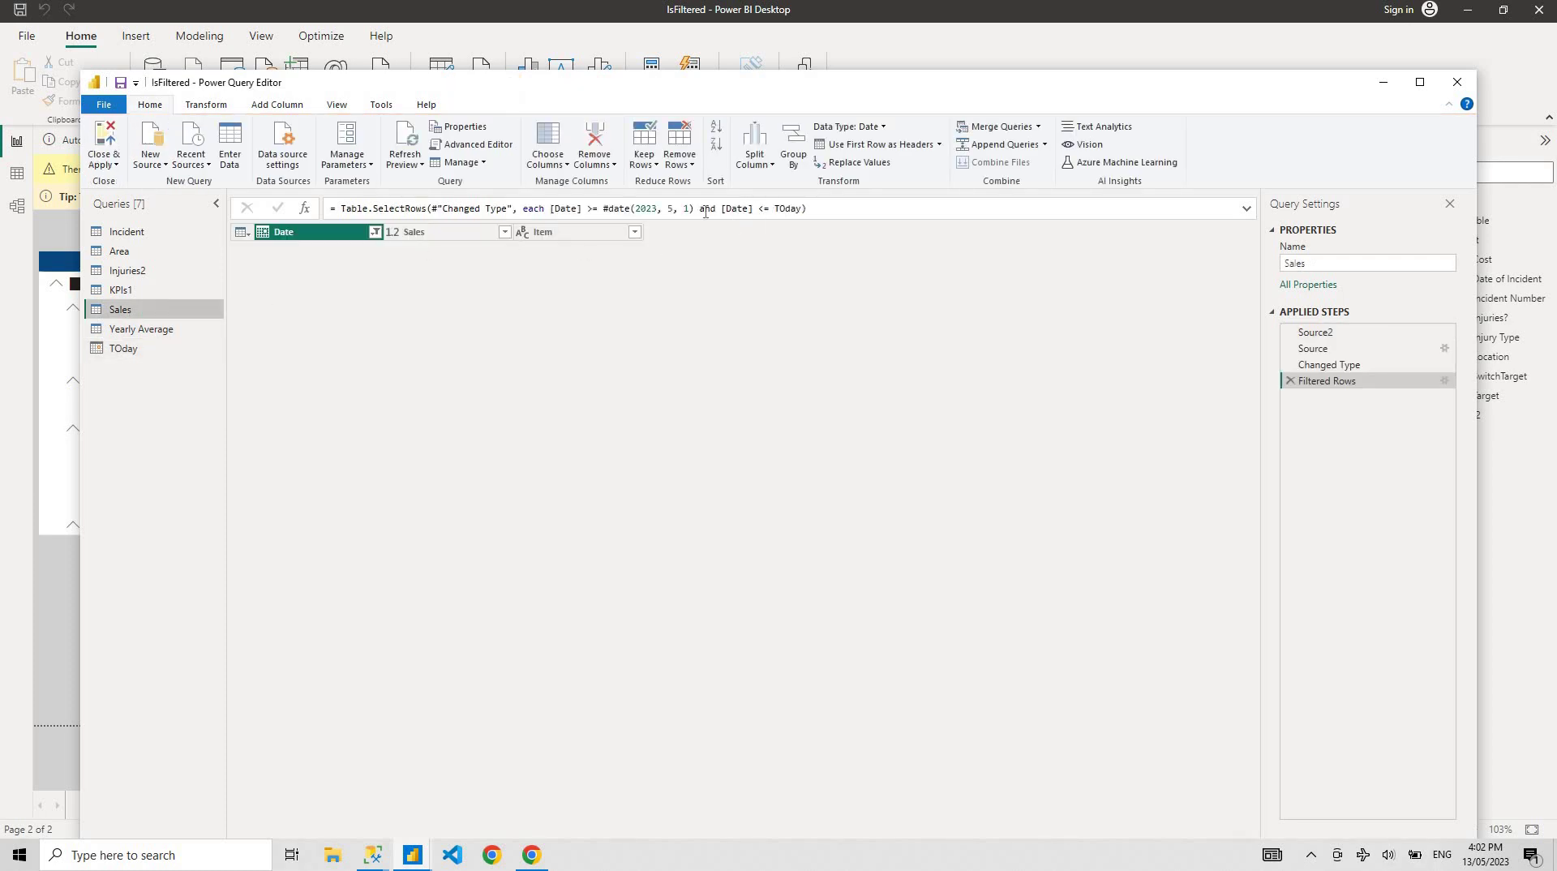
# Step: Make the filter's end comparison <= TOday and its start date #date(2022, 1, 1)
pyautogui.click(766, 208)
pyautogui.write('=')
pyautogui.click(655, 209)
pyautogui.press('BackSpace')
pyautogui.write('2')
pyautogui.press('Right')
pyautogui.press('Right')
pyautogui.press('Right')
pyautogui.write('1')
pyautogui.press('Return')
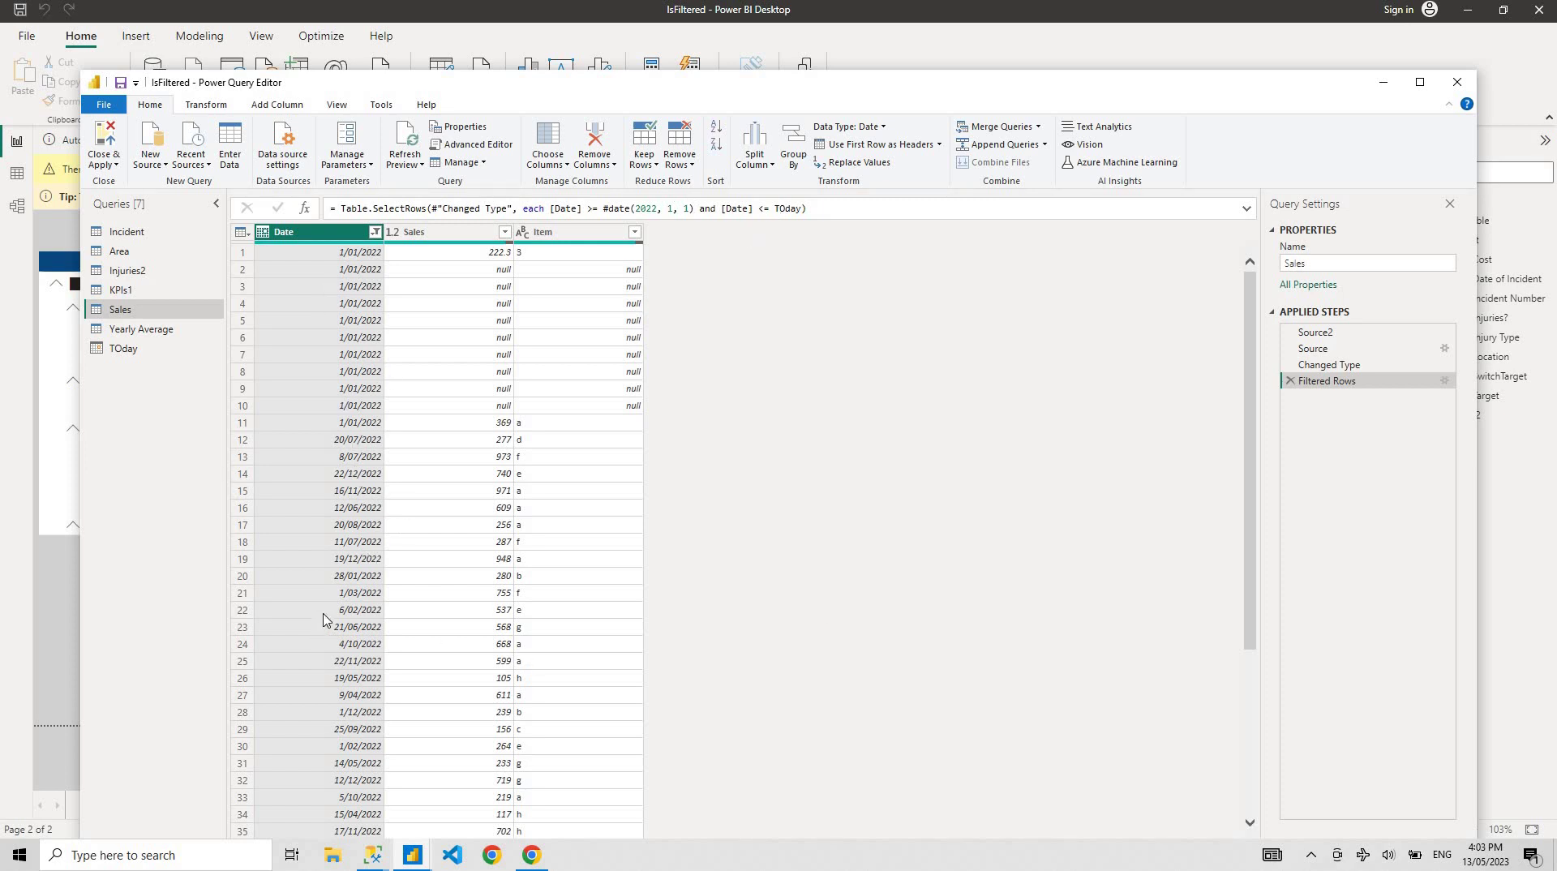
pyautogui.scroll(-20, 361, 568)
pyautogui.scroll(20, 361, 578)
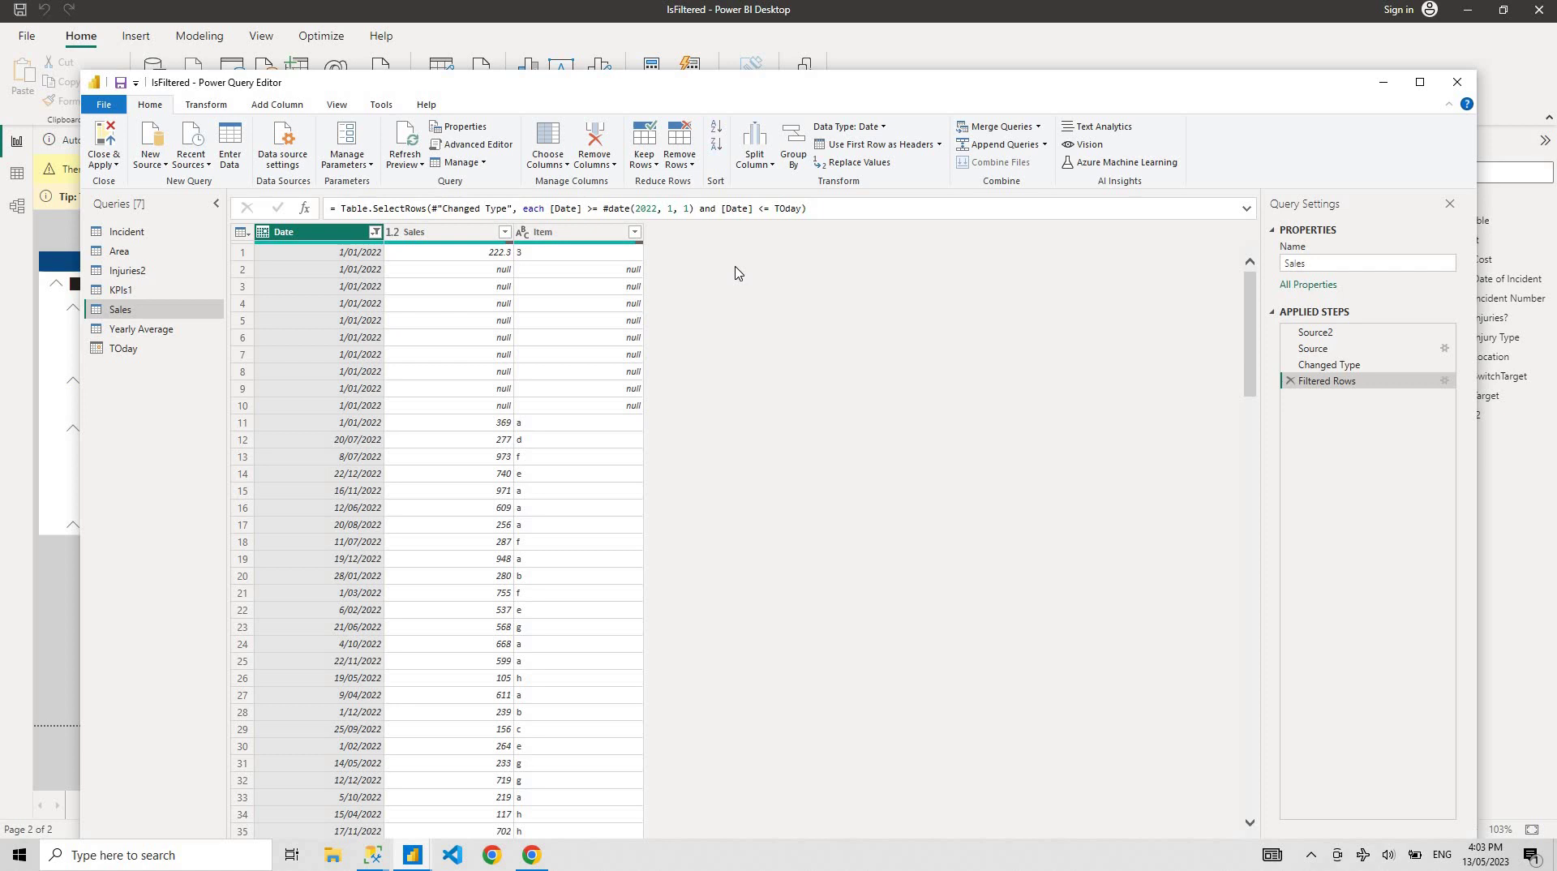
# Step: Wrap TOday's formula in Date.StartOfMonth so it returns 1/05/2023 12:00:00 AM
pyautogui.click(132, 349)
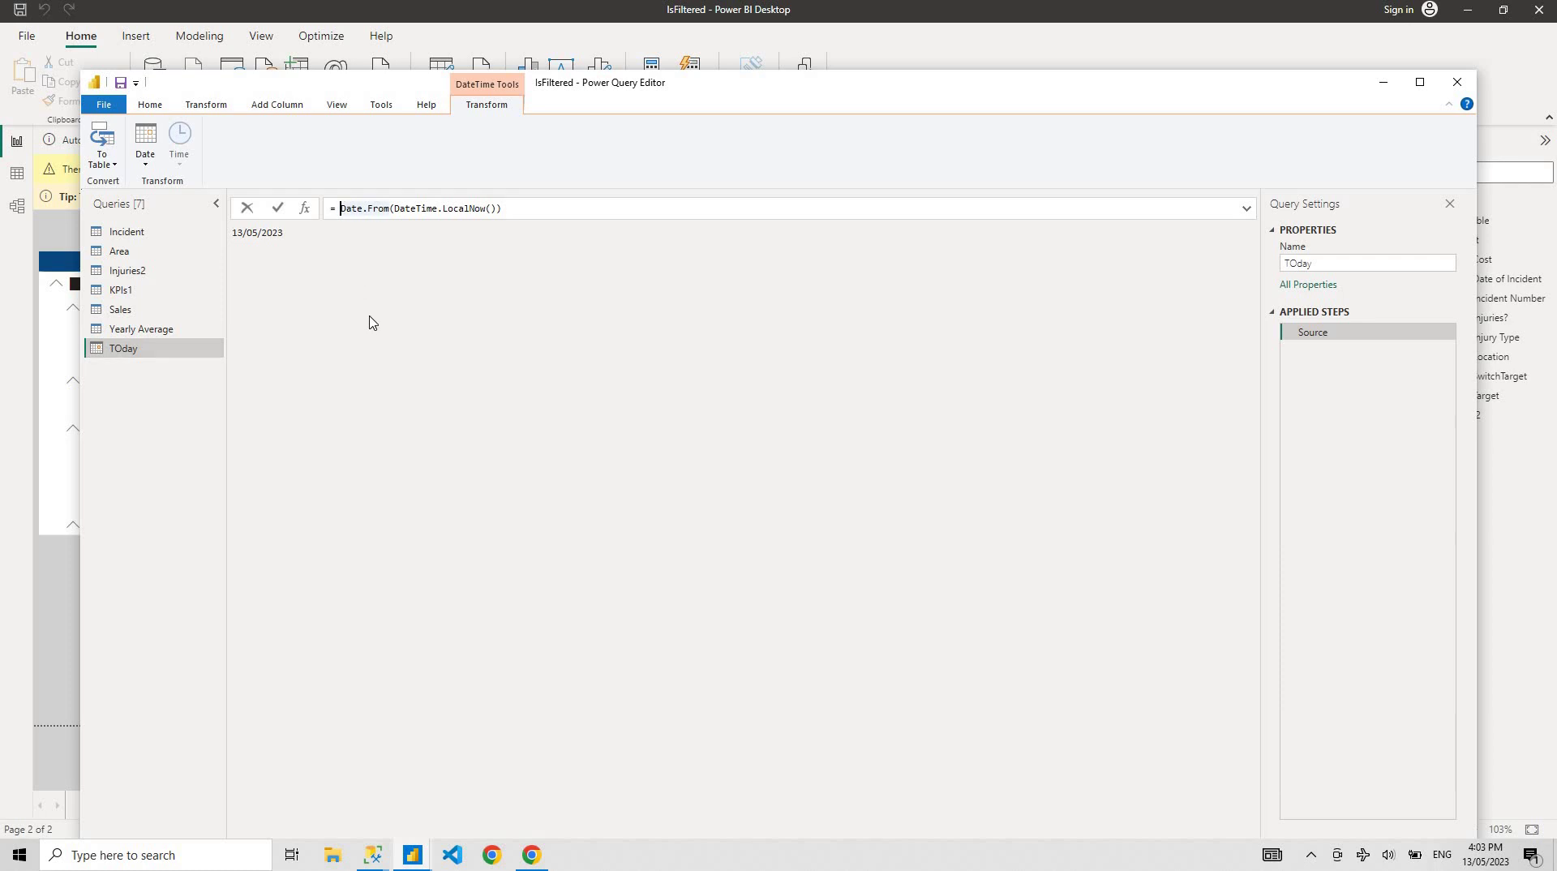
pyautogui.write('Date.')
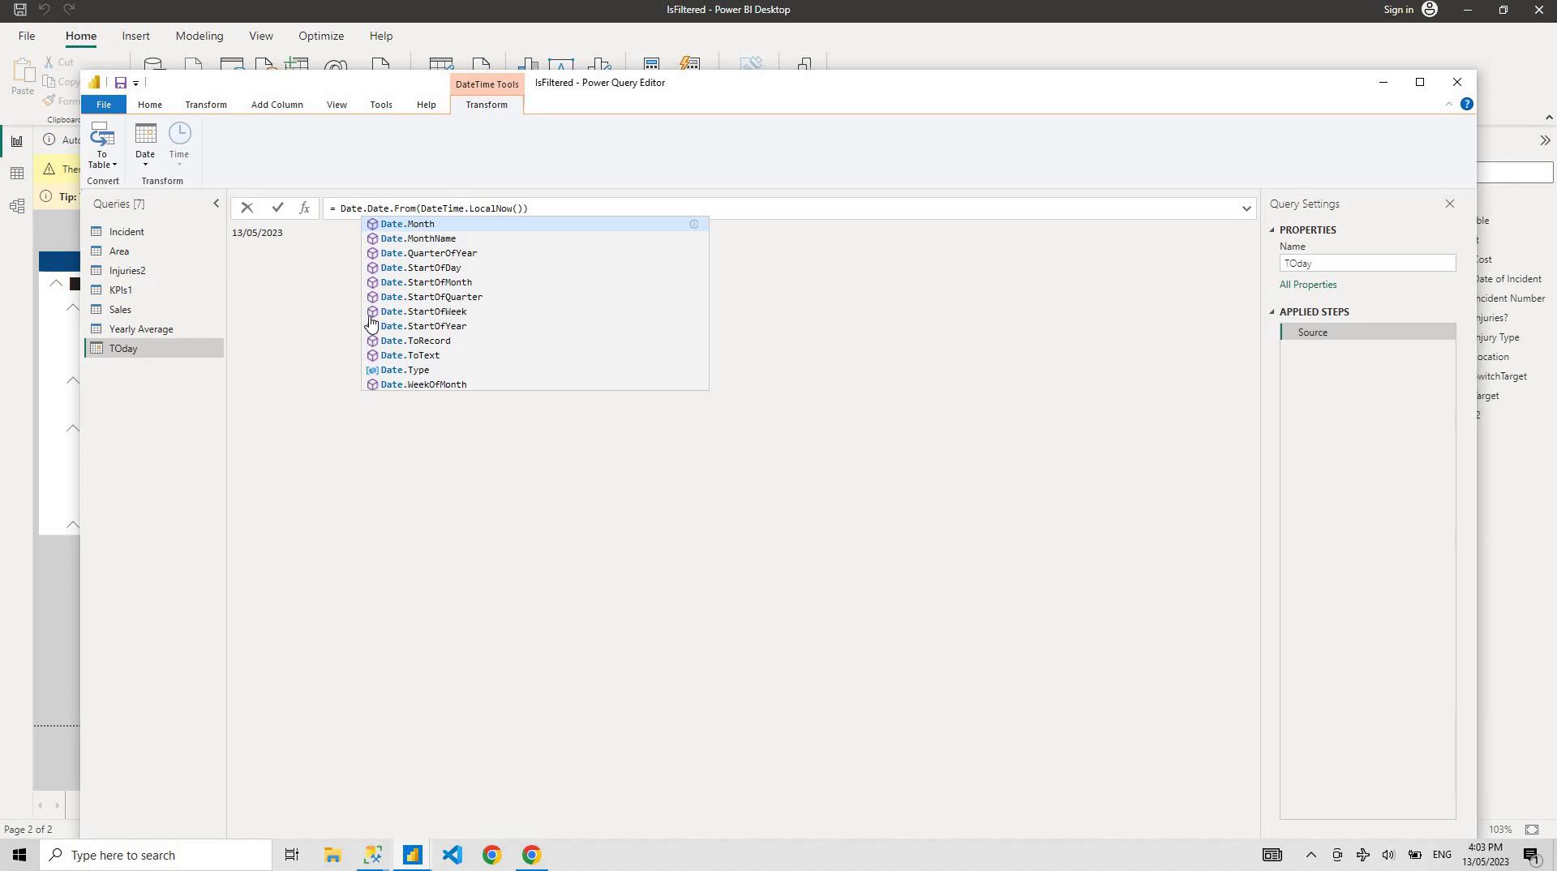
pyautogui.write('S')
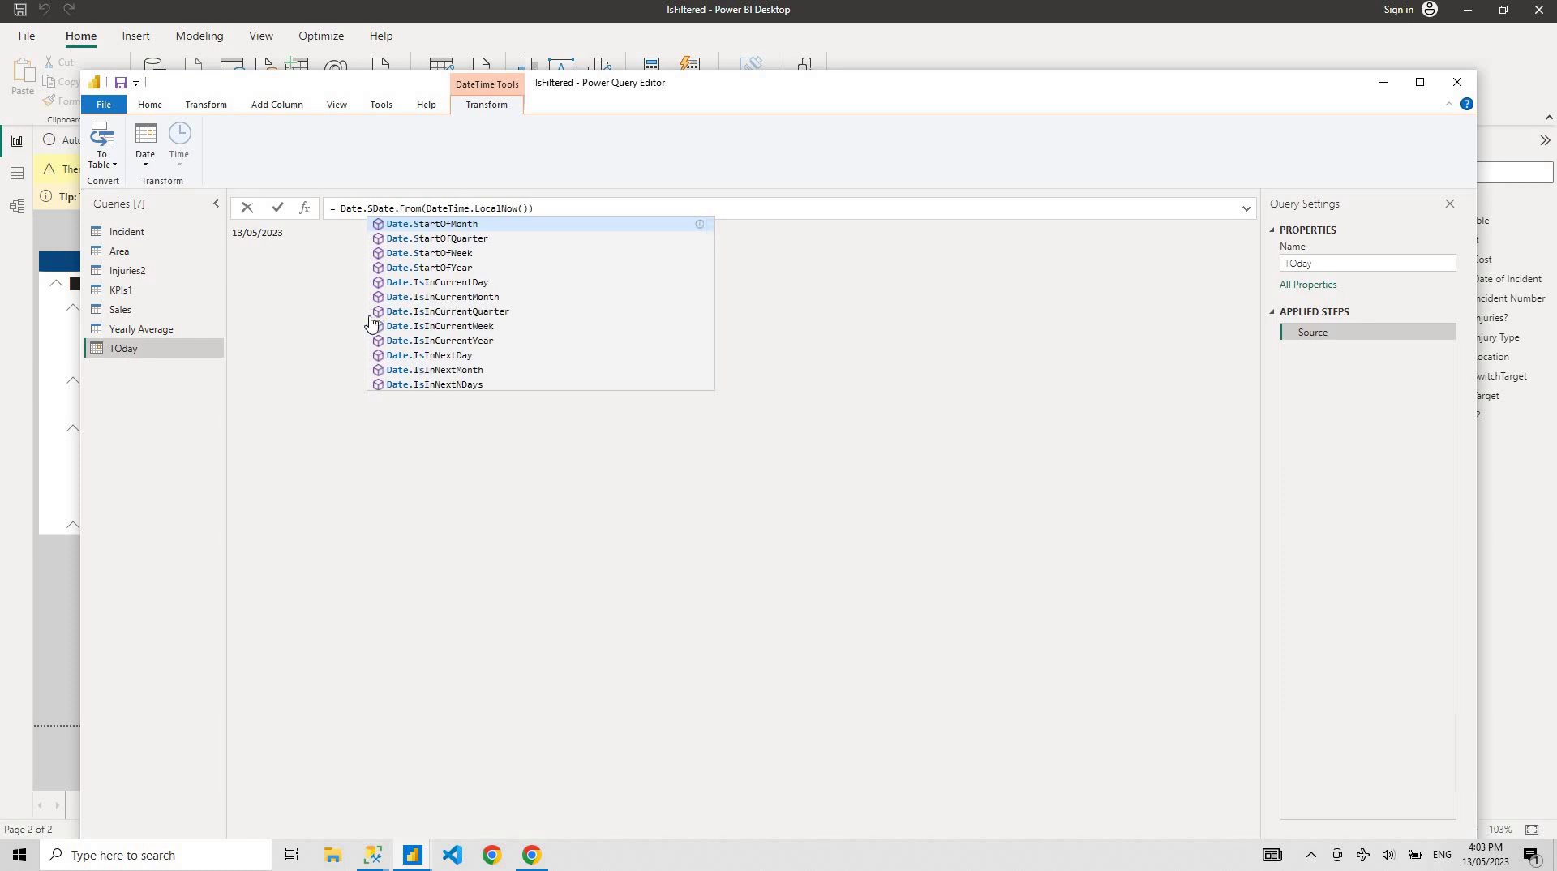
pyautogui.write('tart')
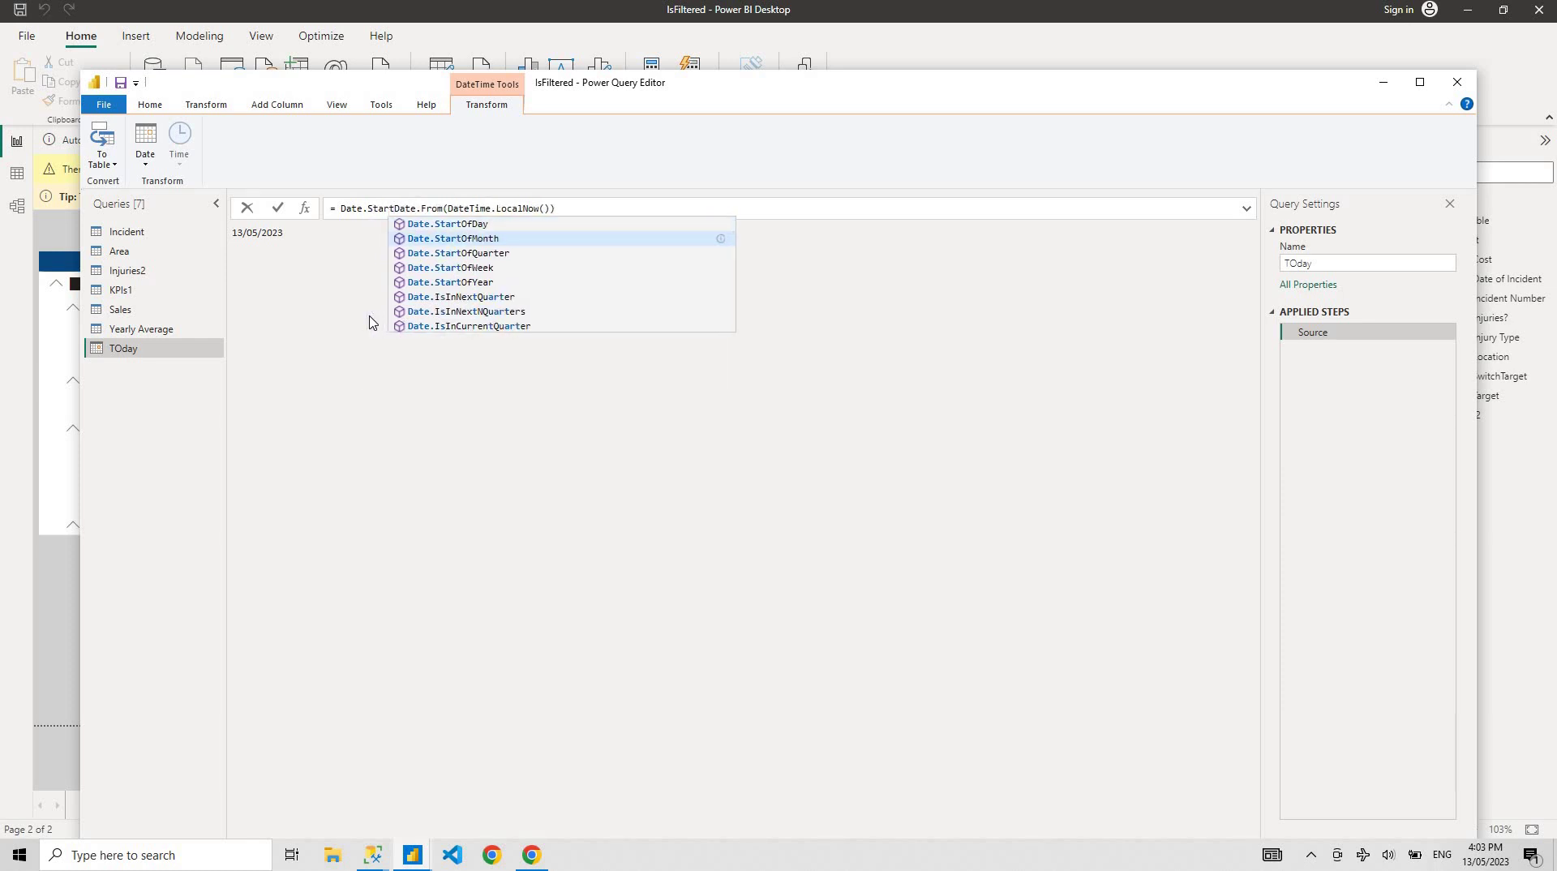
pyautogui.press('Tab')
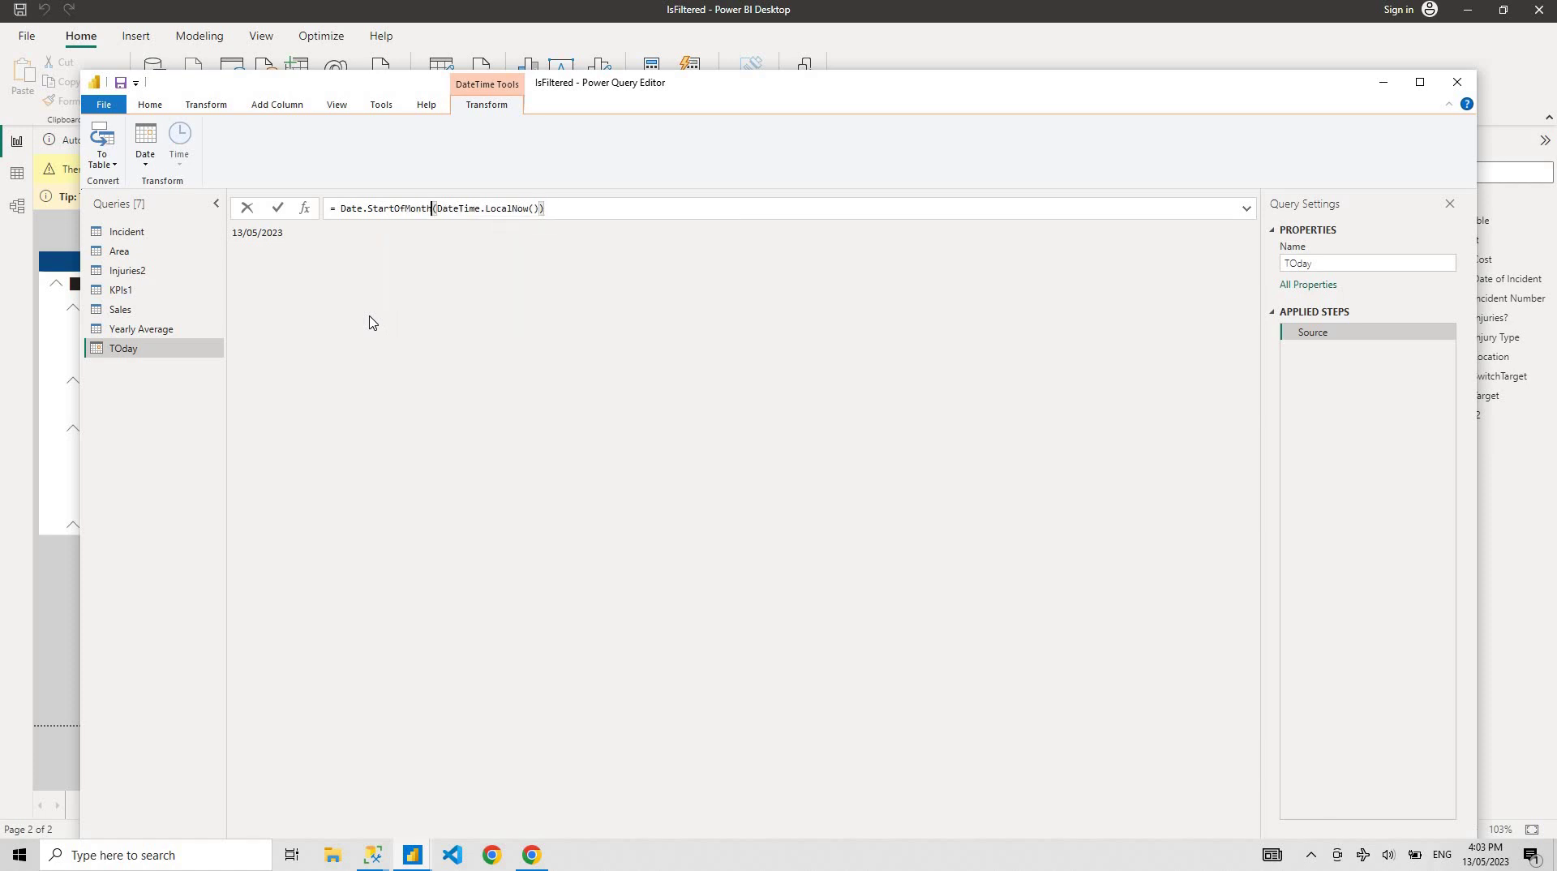
pyautogui.write('(')
pyautogui.click(584, 204)
pyautogui.write(')')
pyautogui.press('Return')
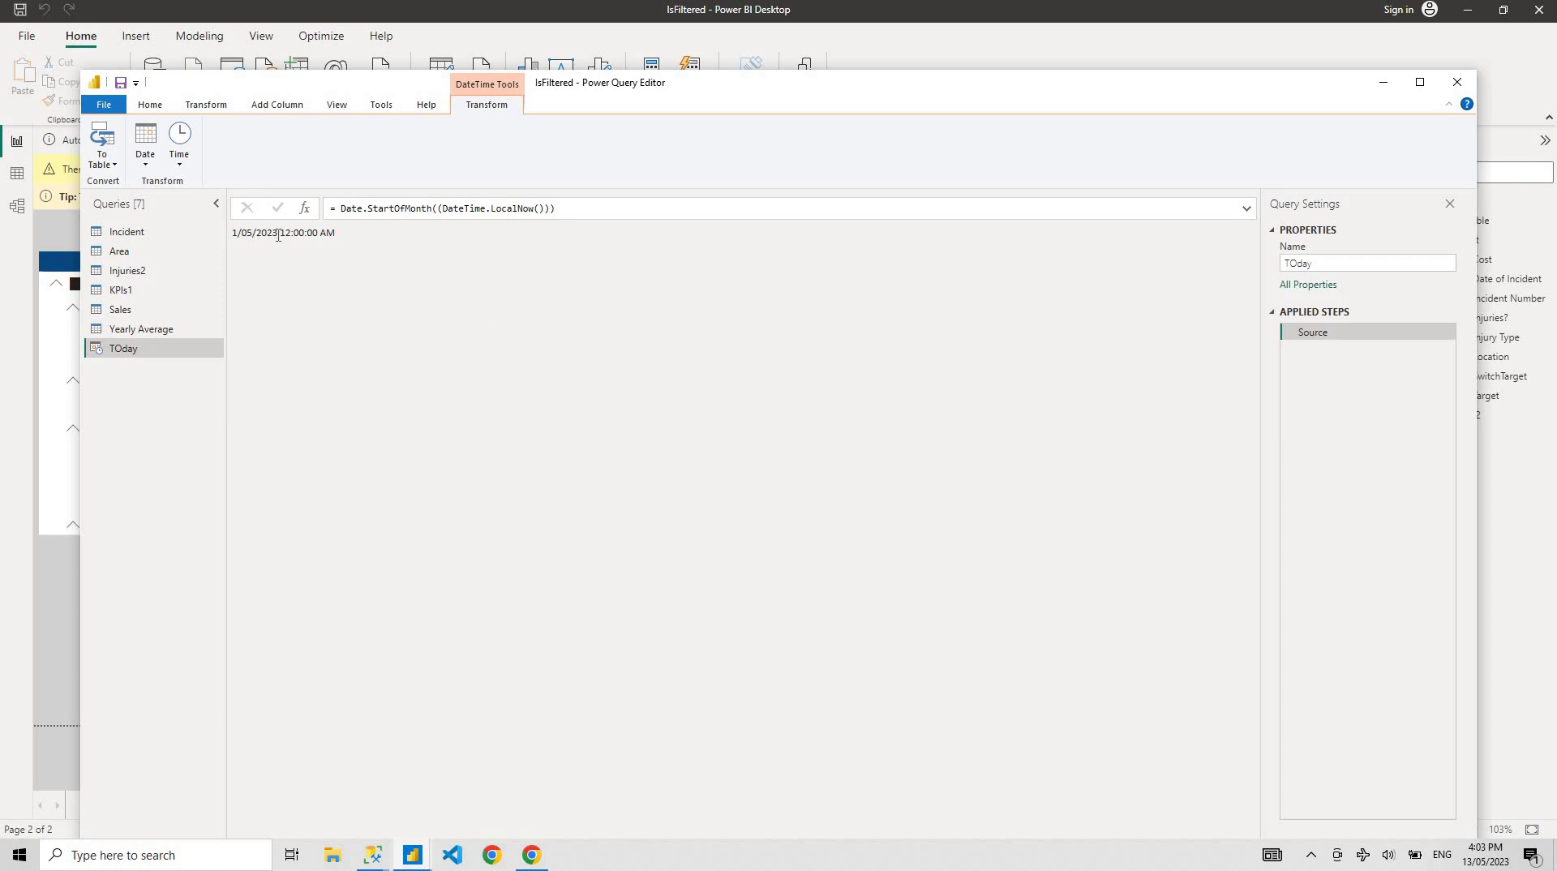
pyautogui.doubleClick(250, 235)
# Step: Change the Sales date filter from <= TOday to a strict < TOday
pyautogui.click(130, 310)
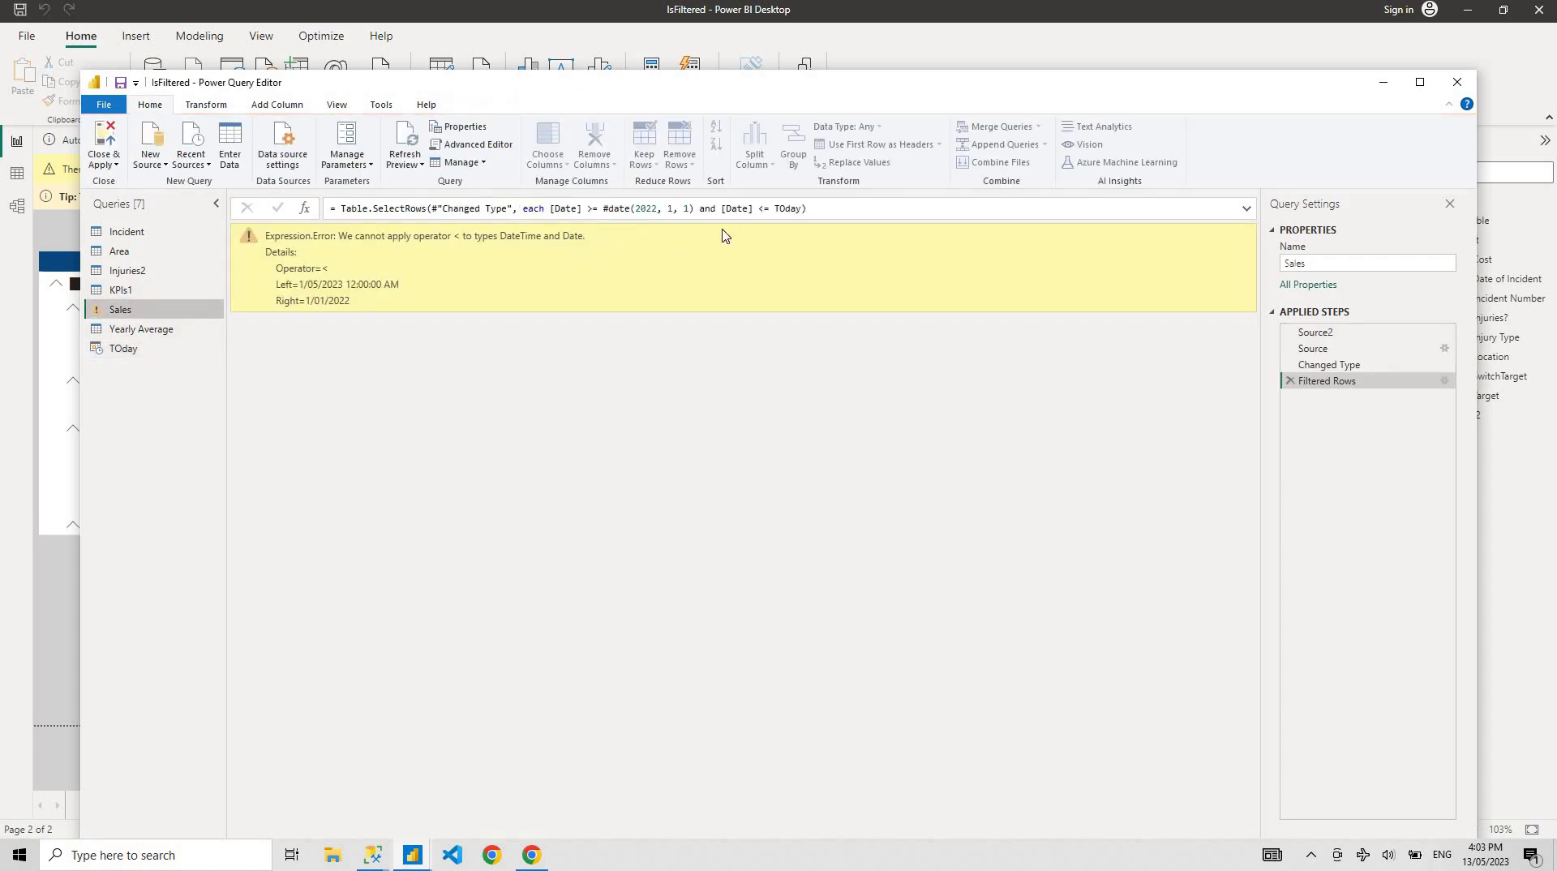
pyautogui.click(767, 208)
pyautogui.press('BackSpace')
pyautogui.press('Return')
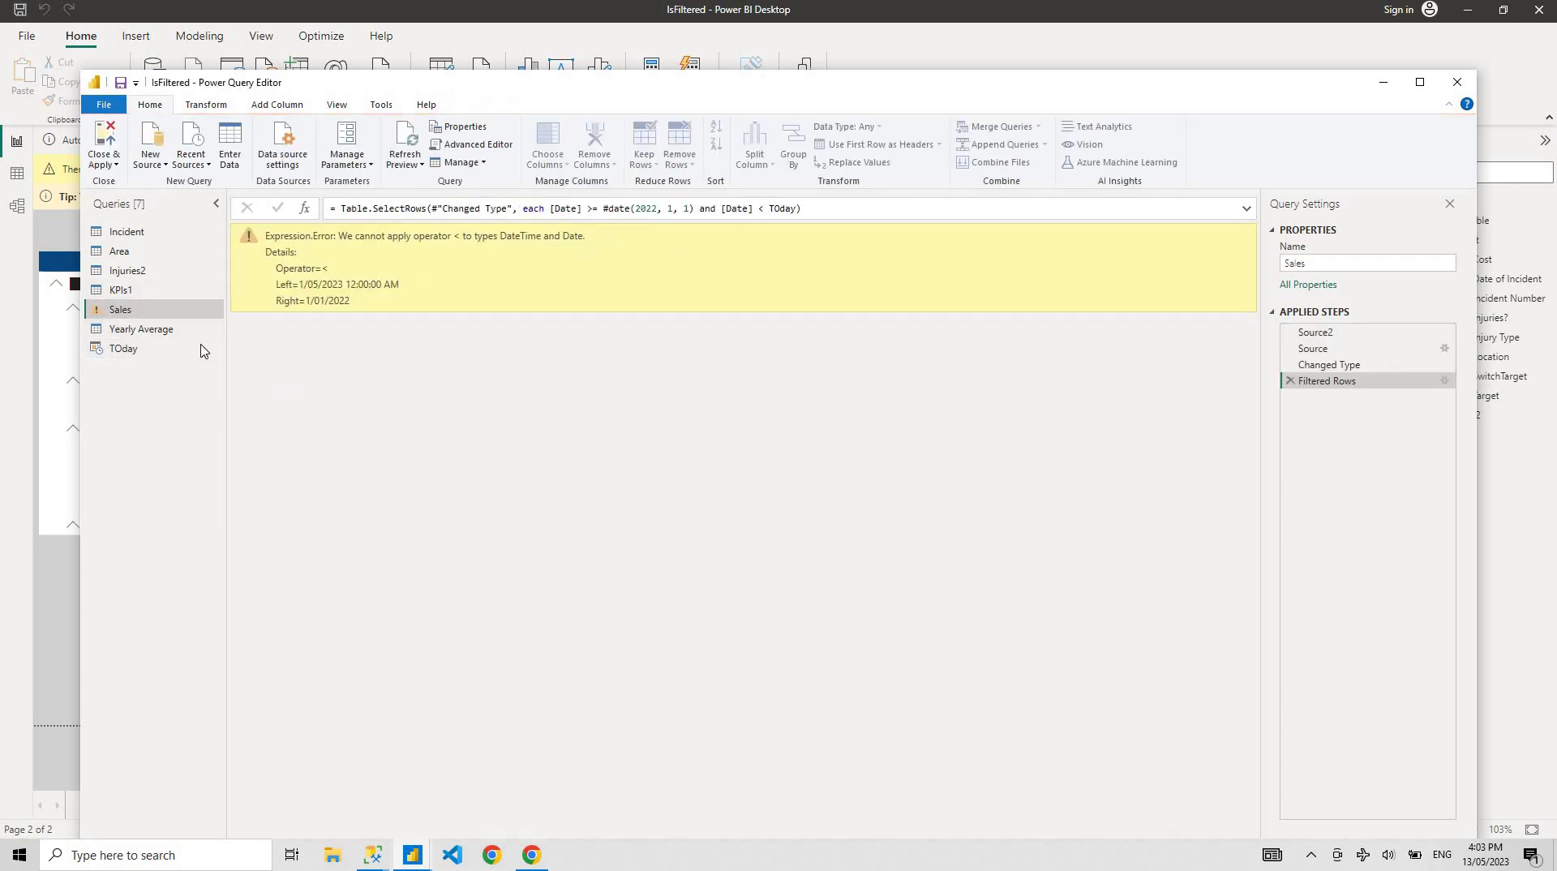
# Step: Wrap TOday's formula in Date.From(...) so it returns a plain date, then recheck Sales
pyautogui.click(159, 350)
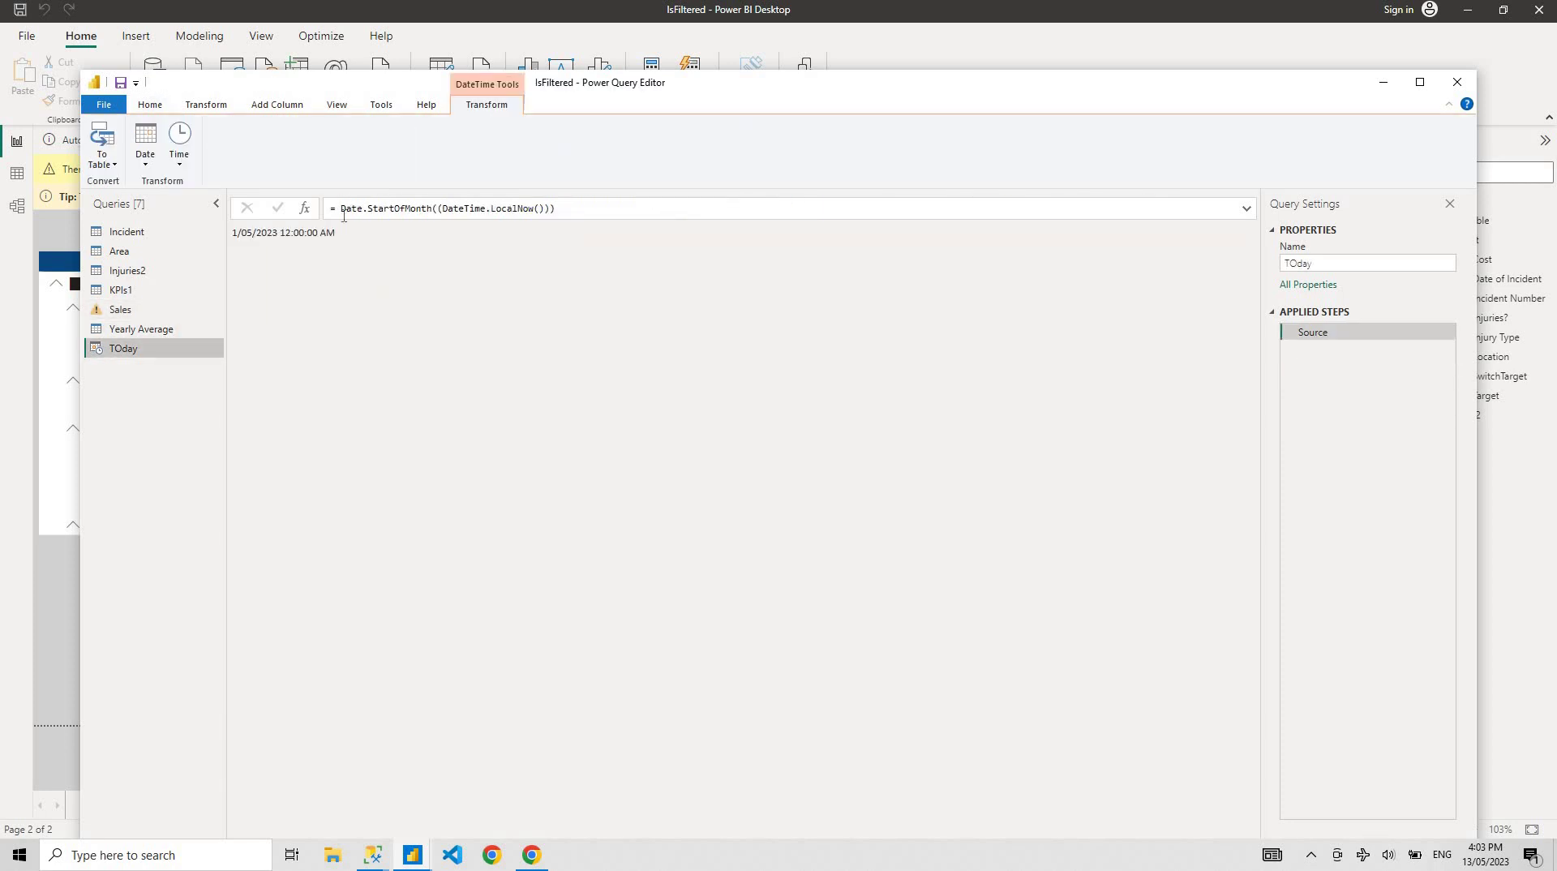
pyautogui.click(344, 215)
pyautogui.write('Date.Fro')
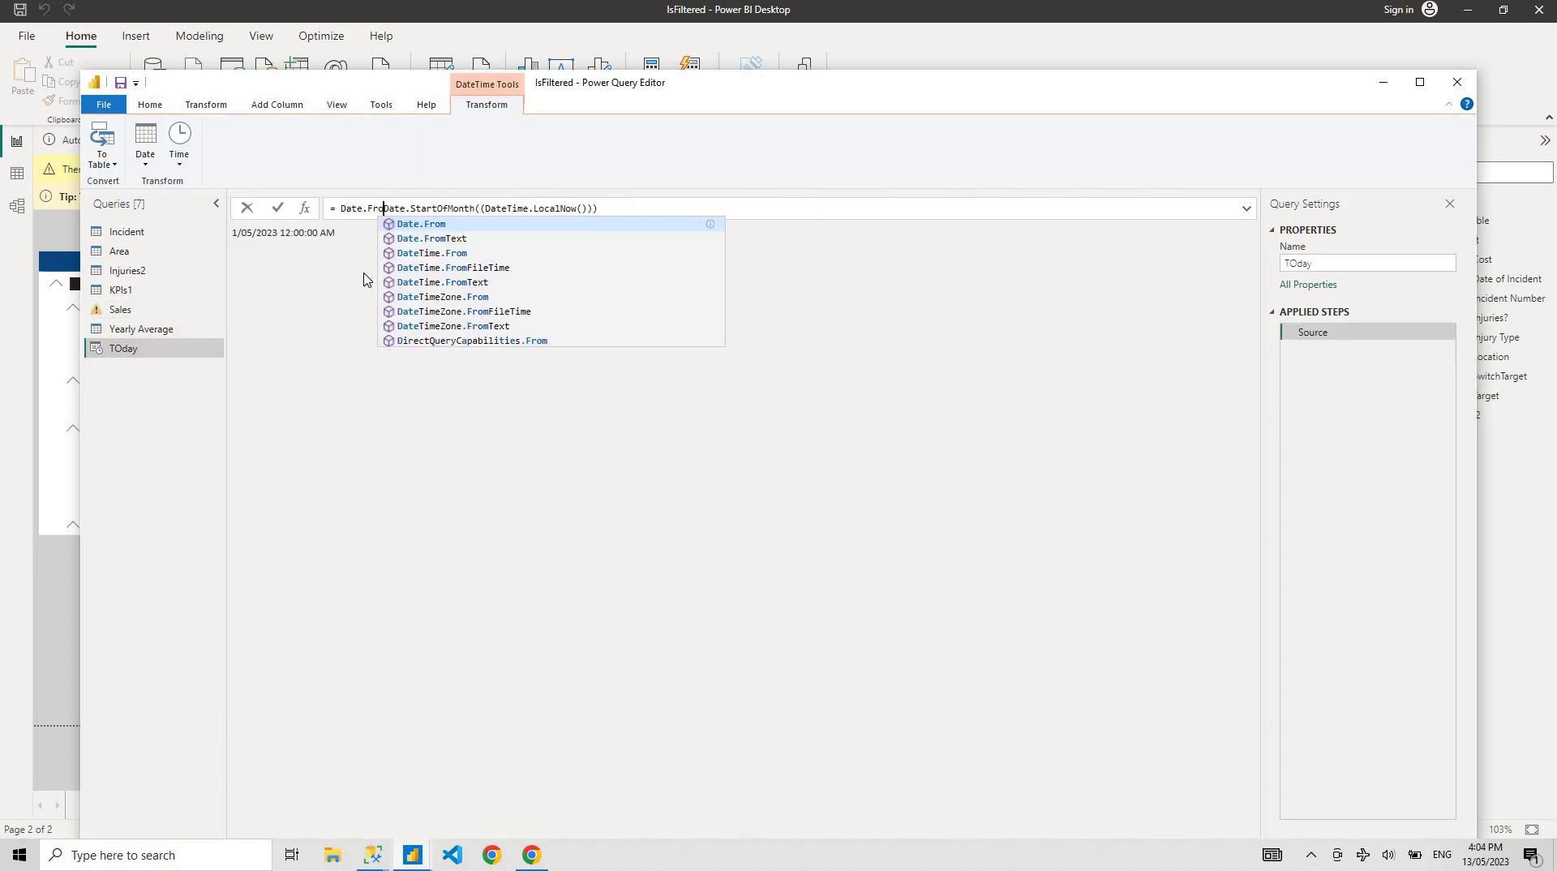
pyautogui.press('Tab')
pyautogui.write('(')
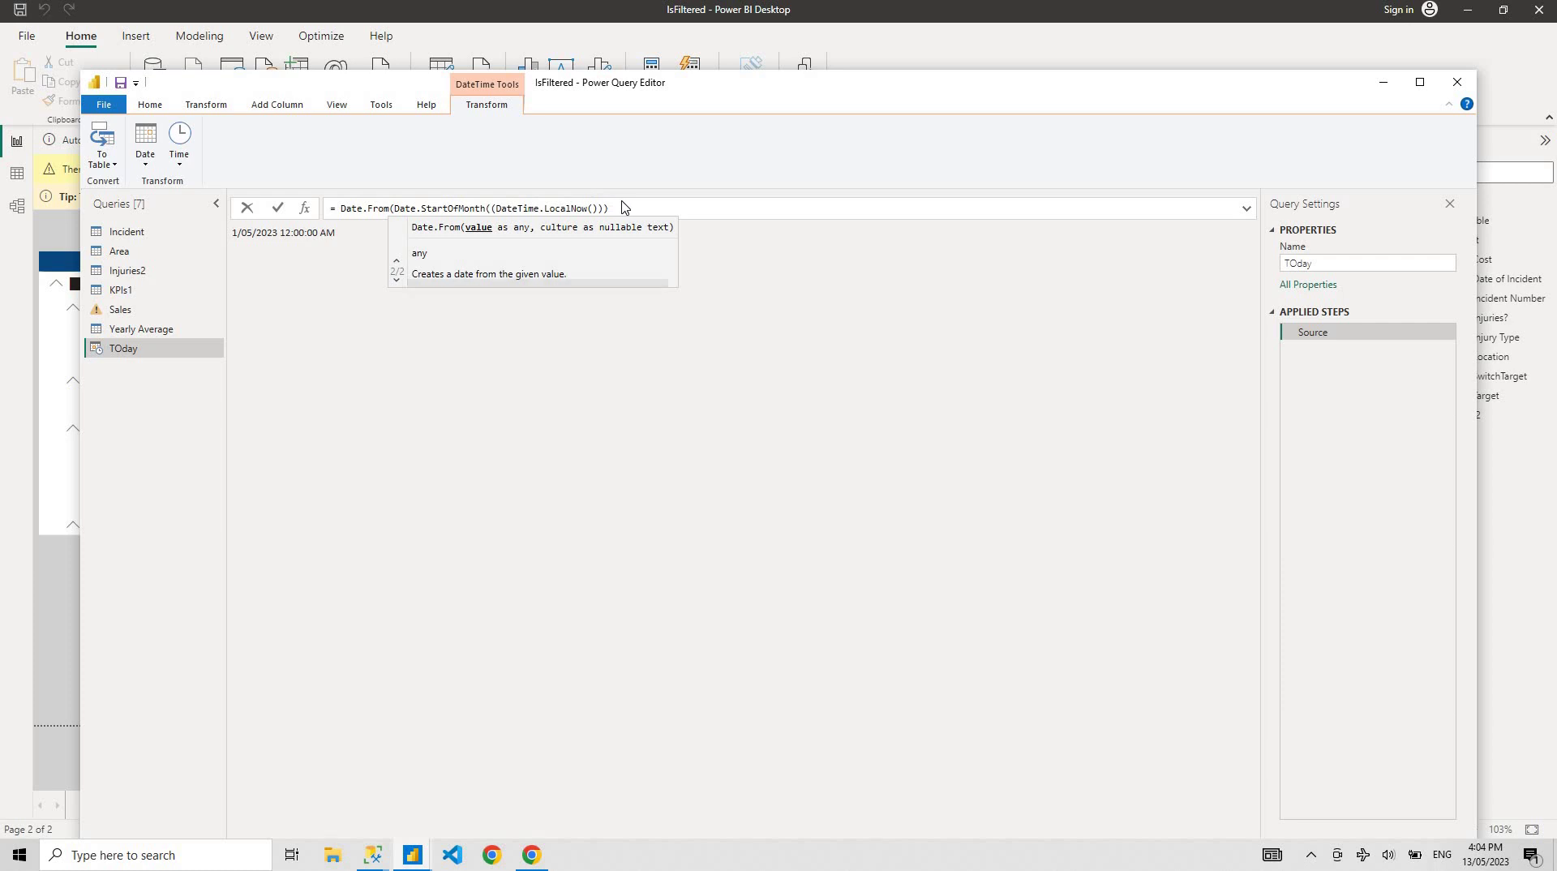
pyautogui.click(622, 207)
pyautogui.write(')')
pyautogui.press('Return')
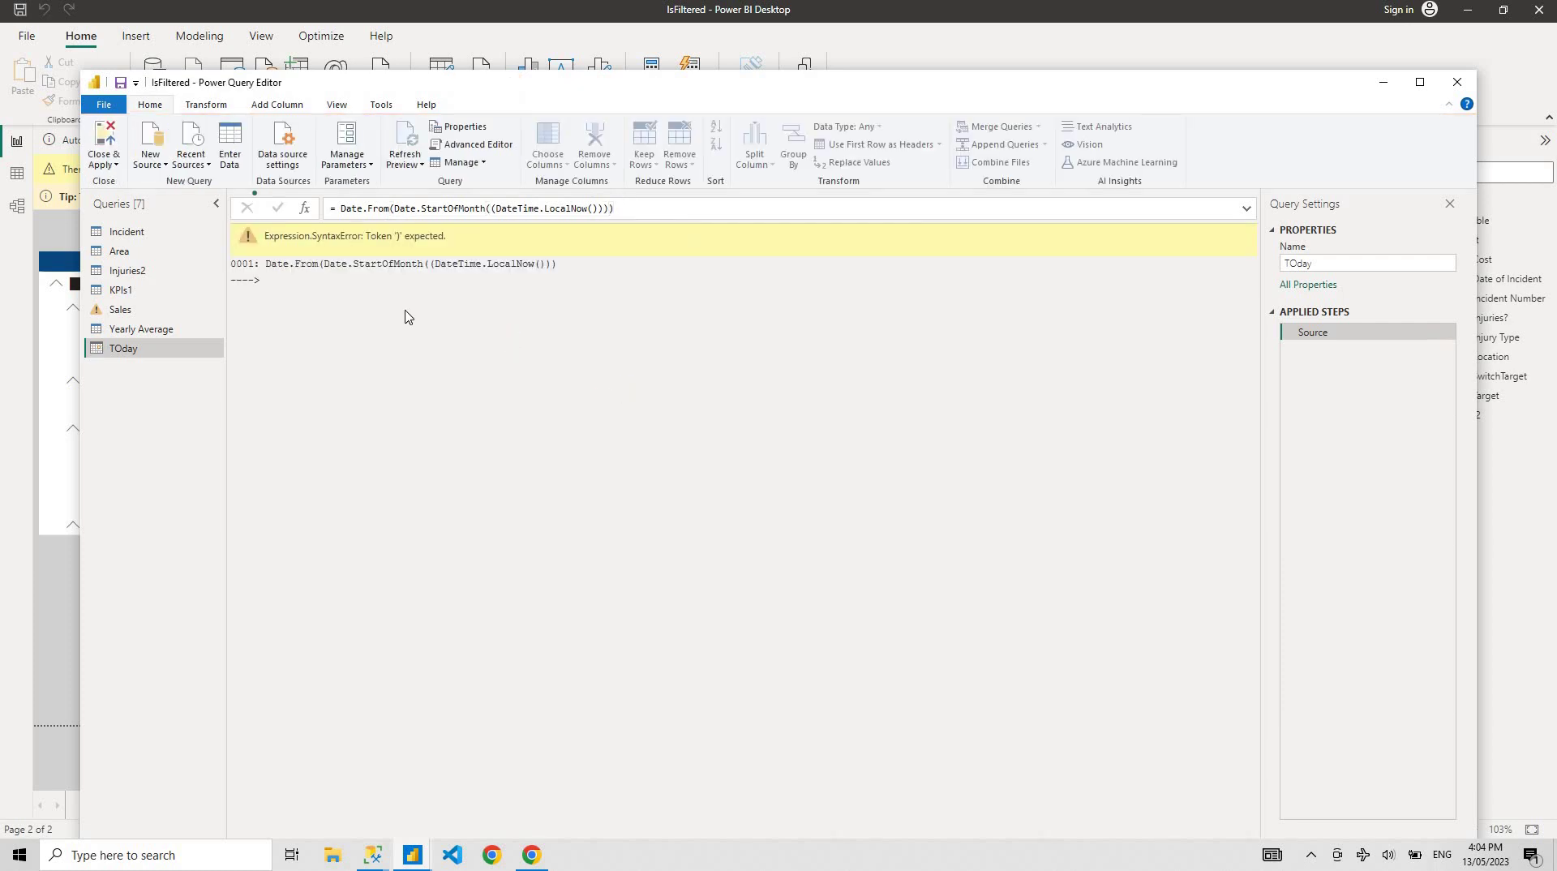
pyautogui.click(120, 309)
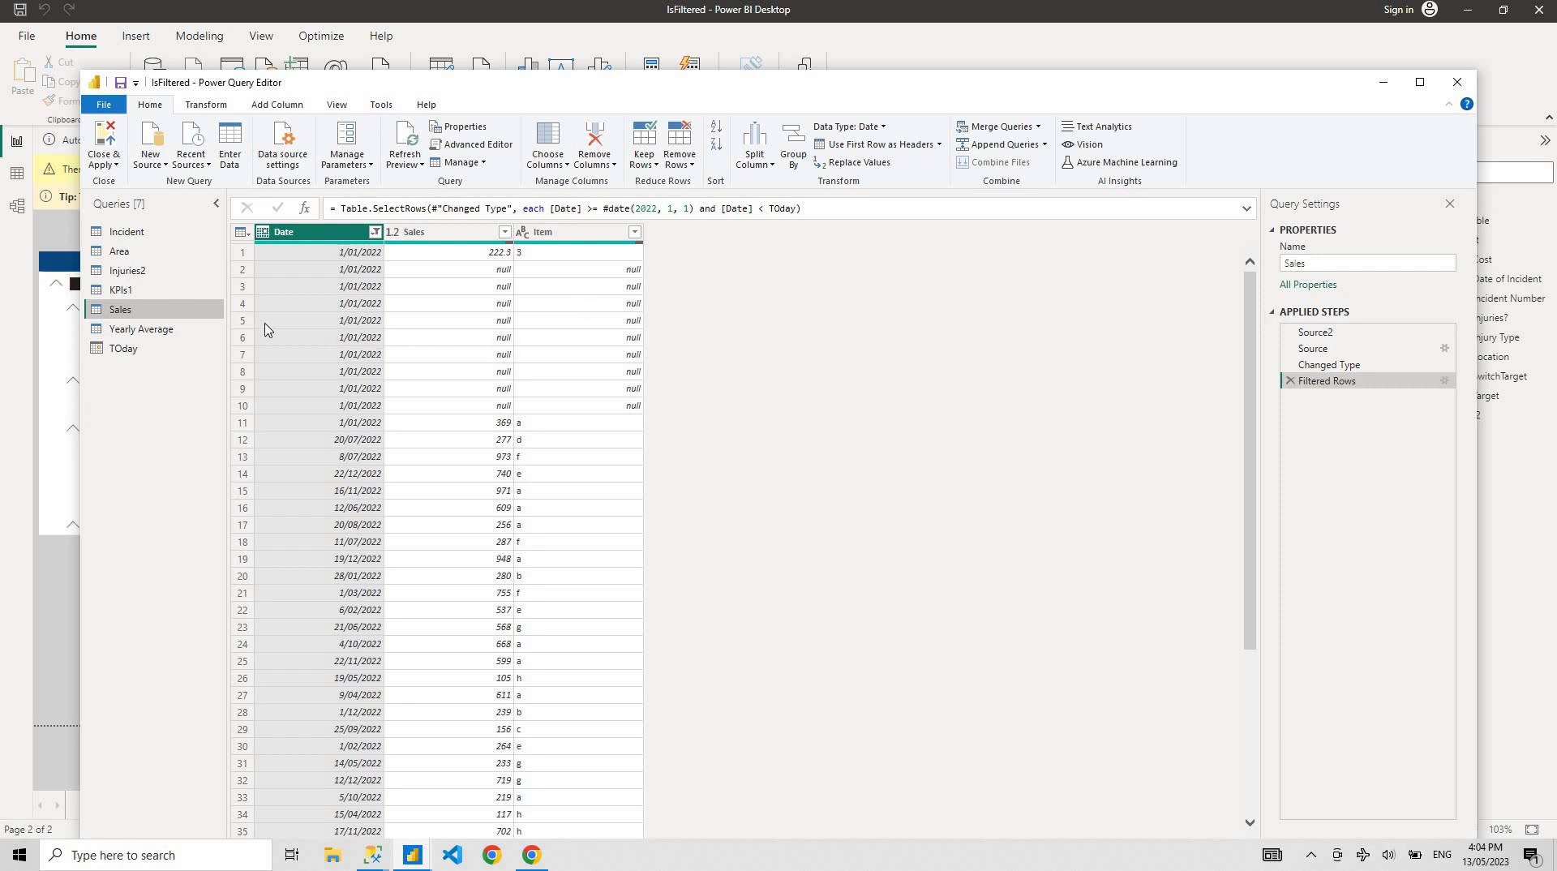
# Step: Add a new blank query (Query1) from the Queries pane via New Query > Blank Query
pyautogui.click(160, 336)
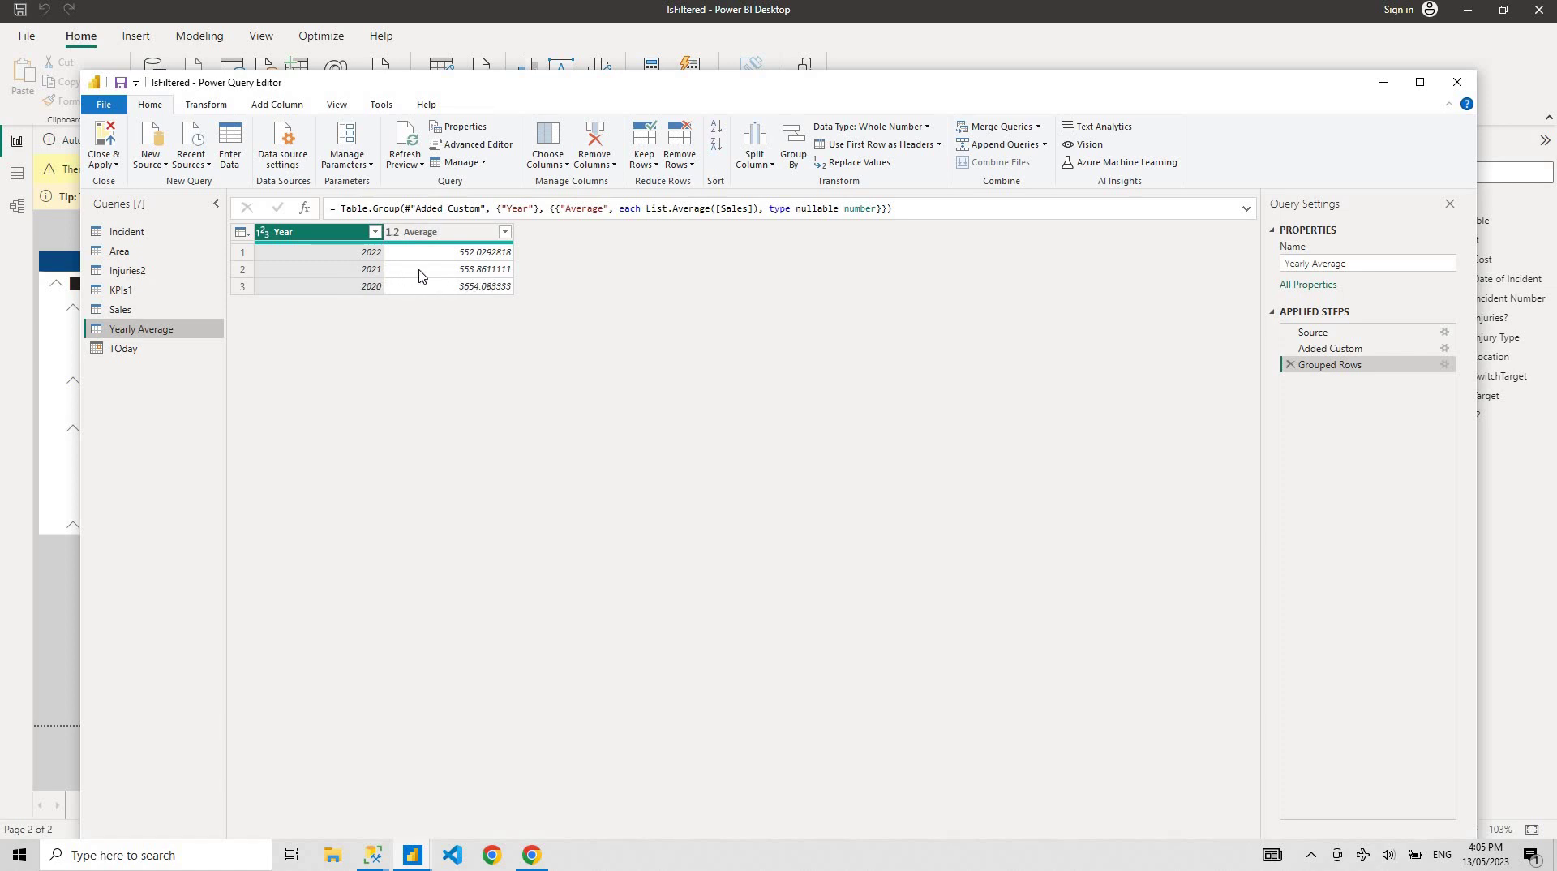
pyautogui.rightClick(126, 402)
pyautogui.moveTo(192, 431)
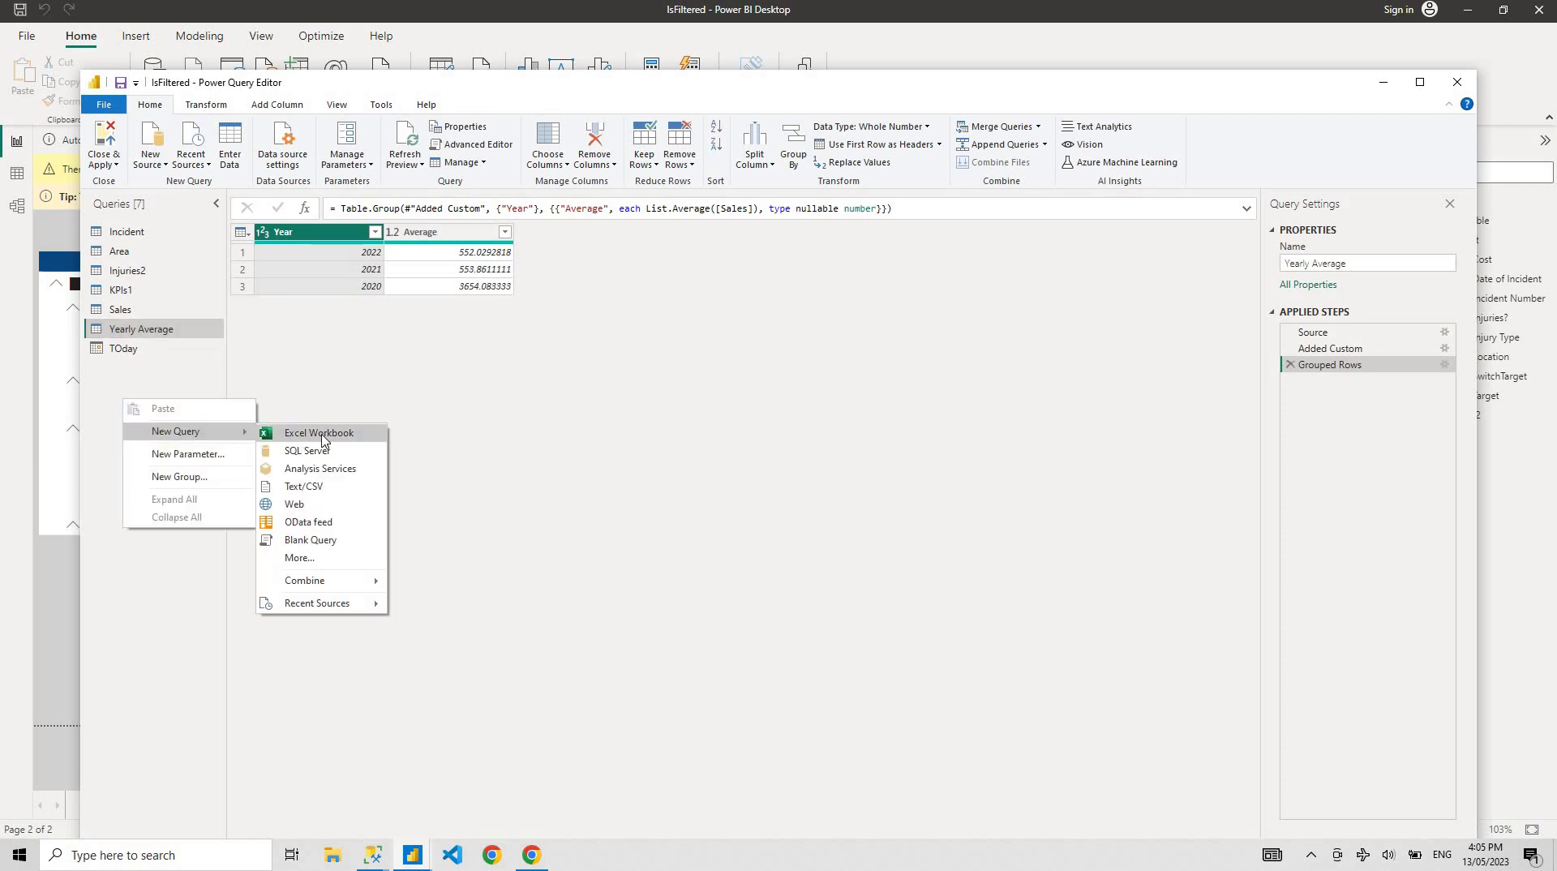
pyautogui.click(341, 542)
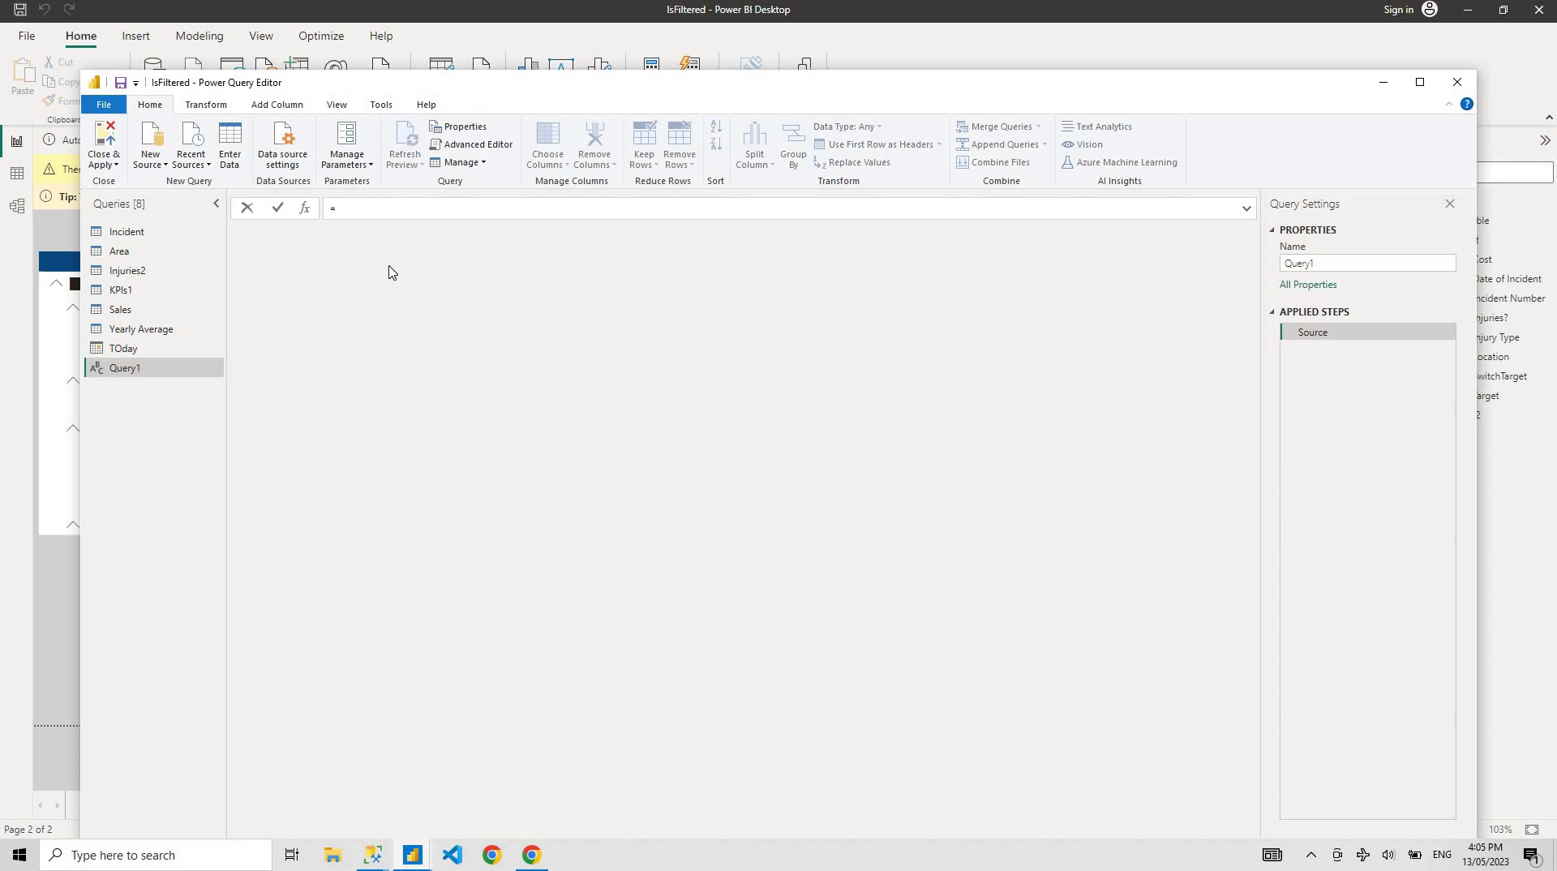
pyautogui.click(132, 371)
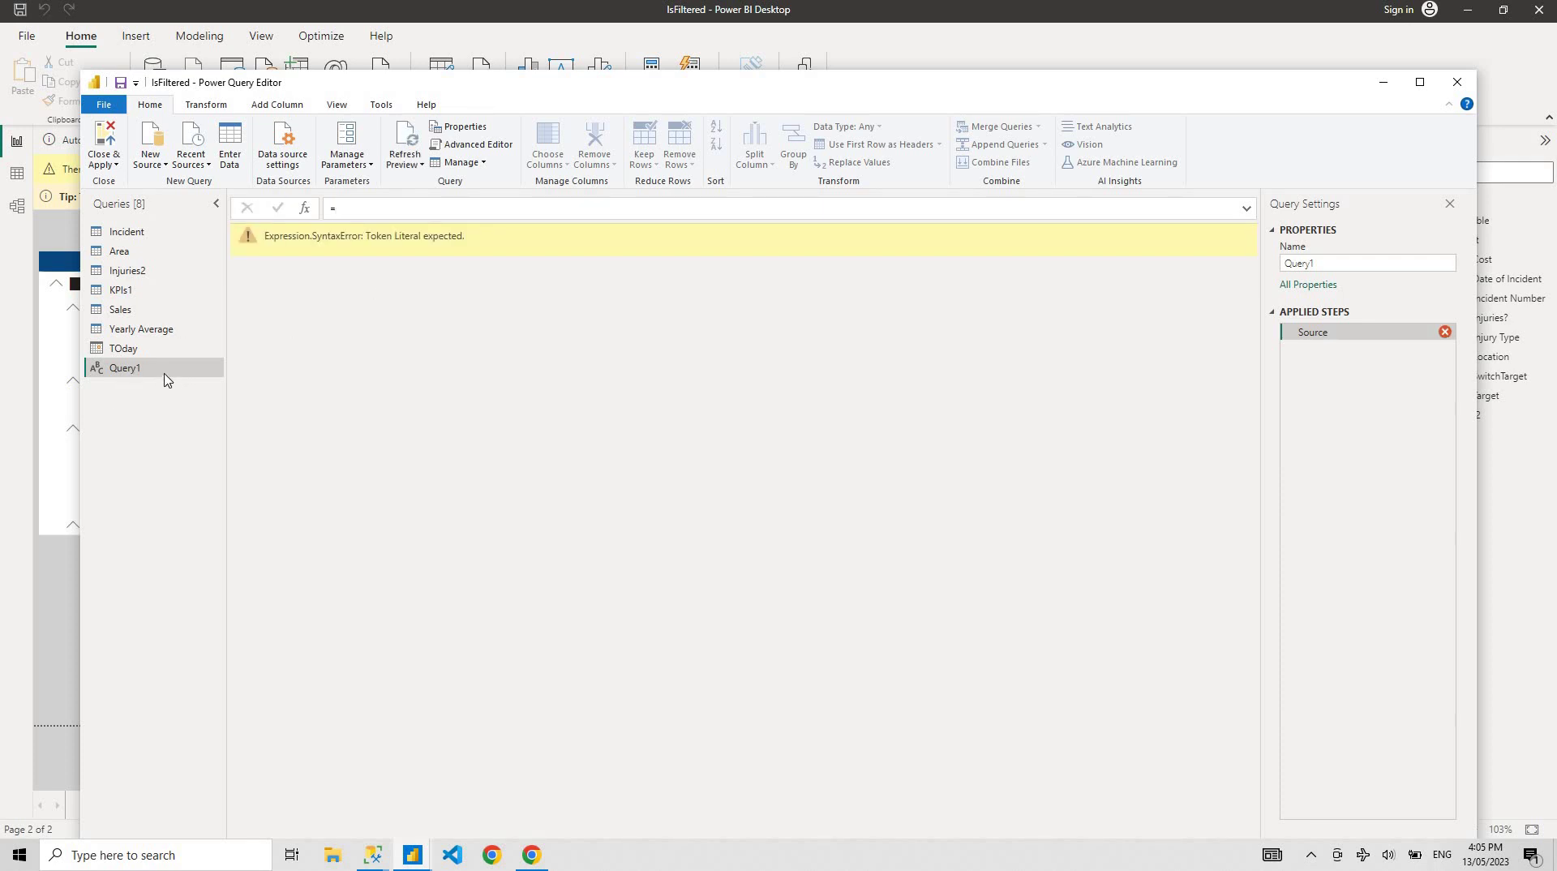
# Step: Rename Query1 to TotalSales
pyautogui.rightClick(165, 379)
pyautogui.click(229, 441)
pyautogui.write('TotalSales')
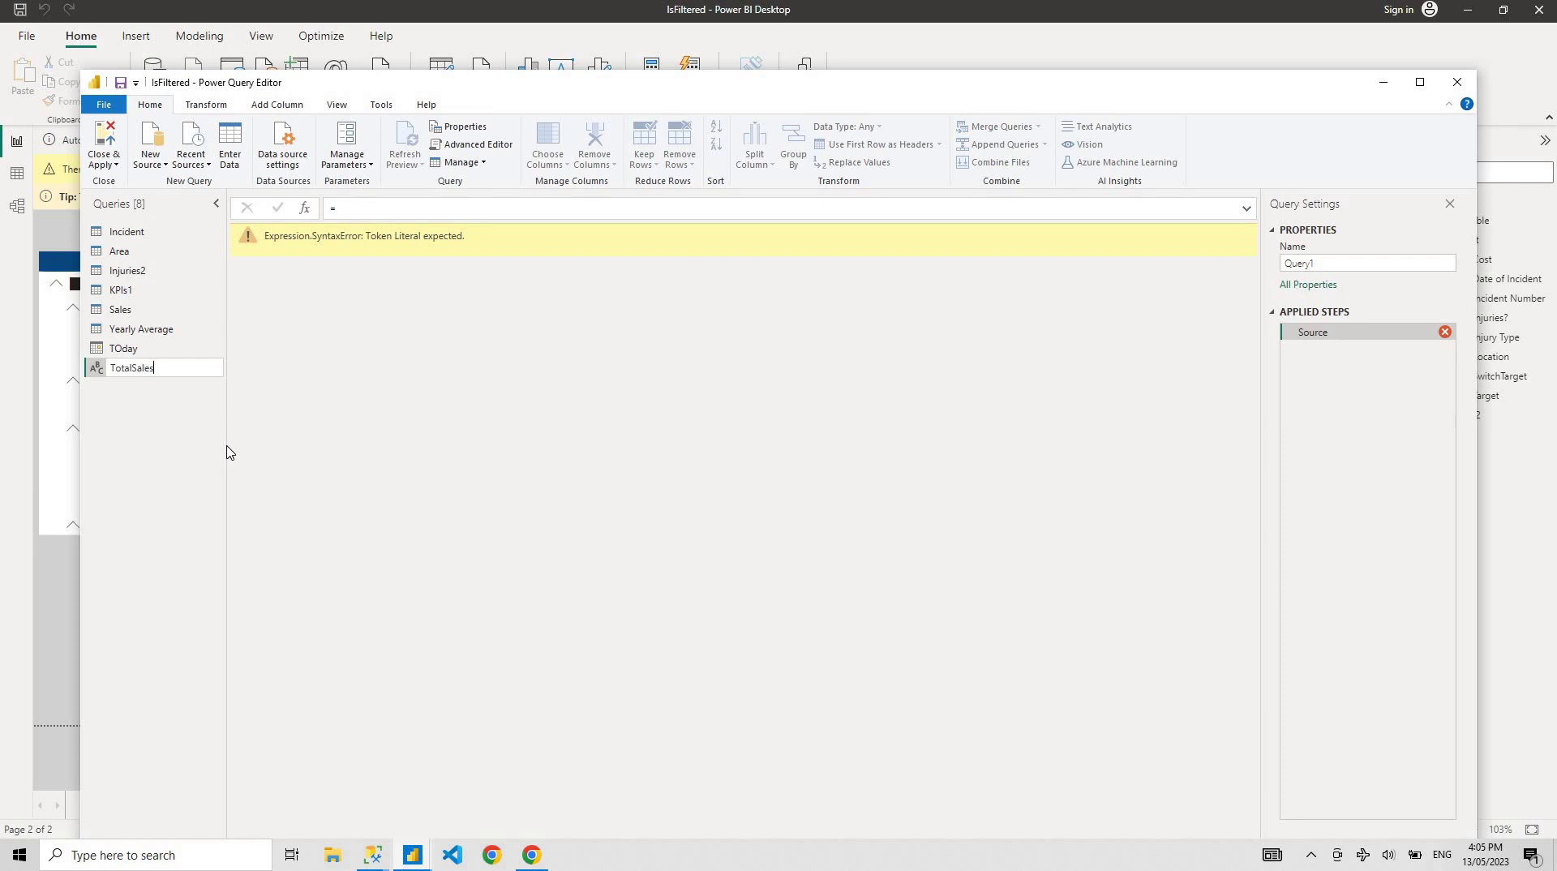
pyautogui.press('Return')
# Step: Inspect the 2021 and 2020 averages in Yearly Average, then return to TotalSales
pyautogui.click(162, 328)
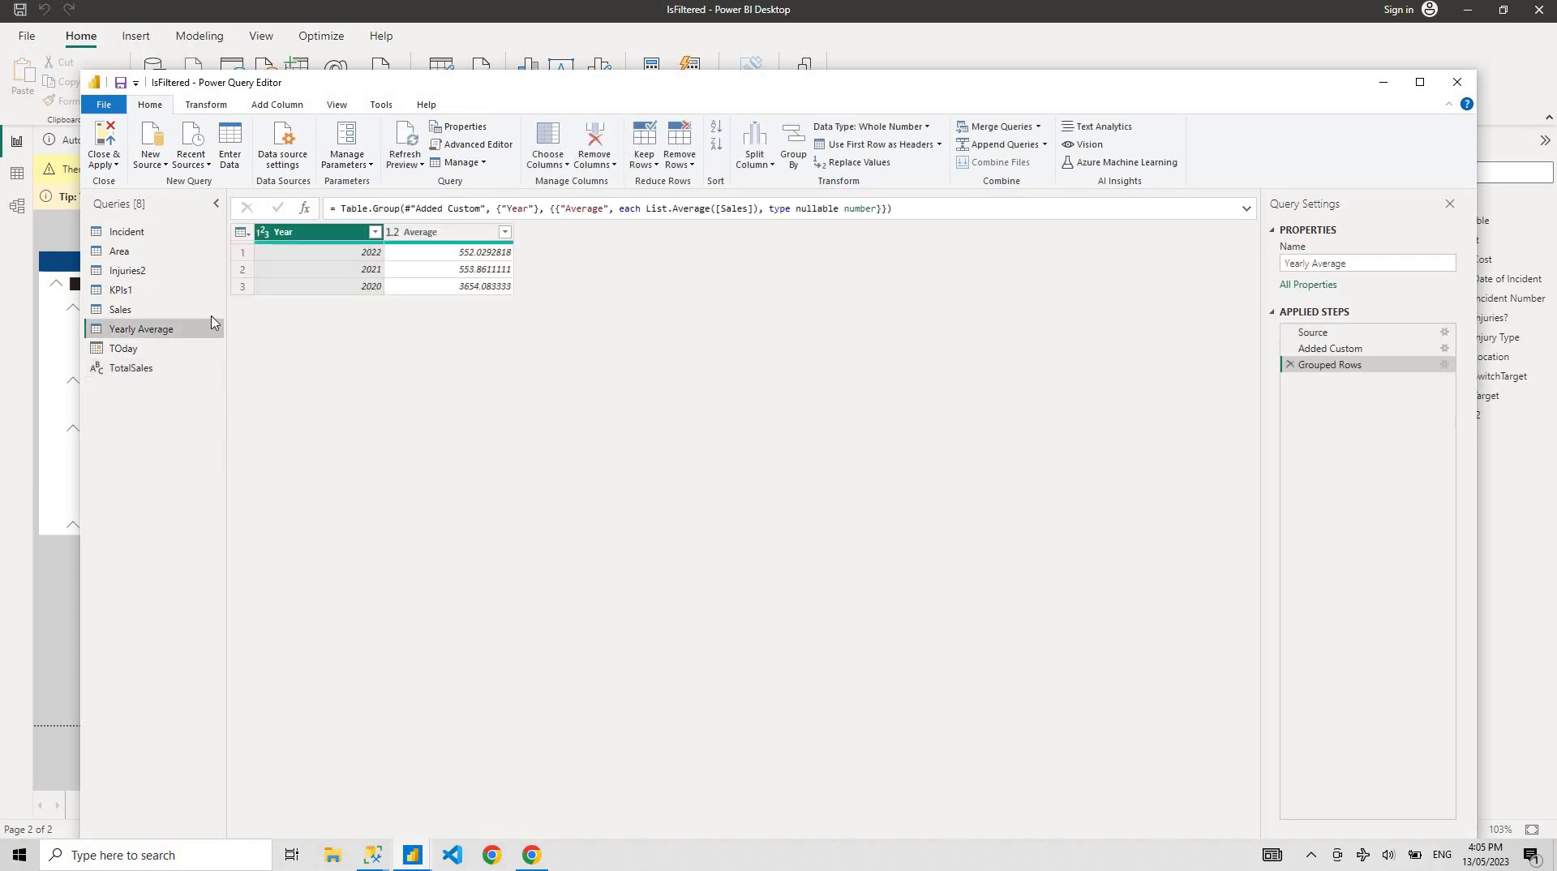
pyautogui.click(480, 269)
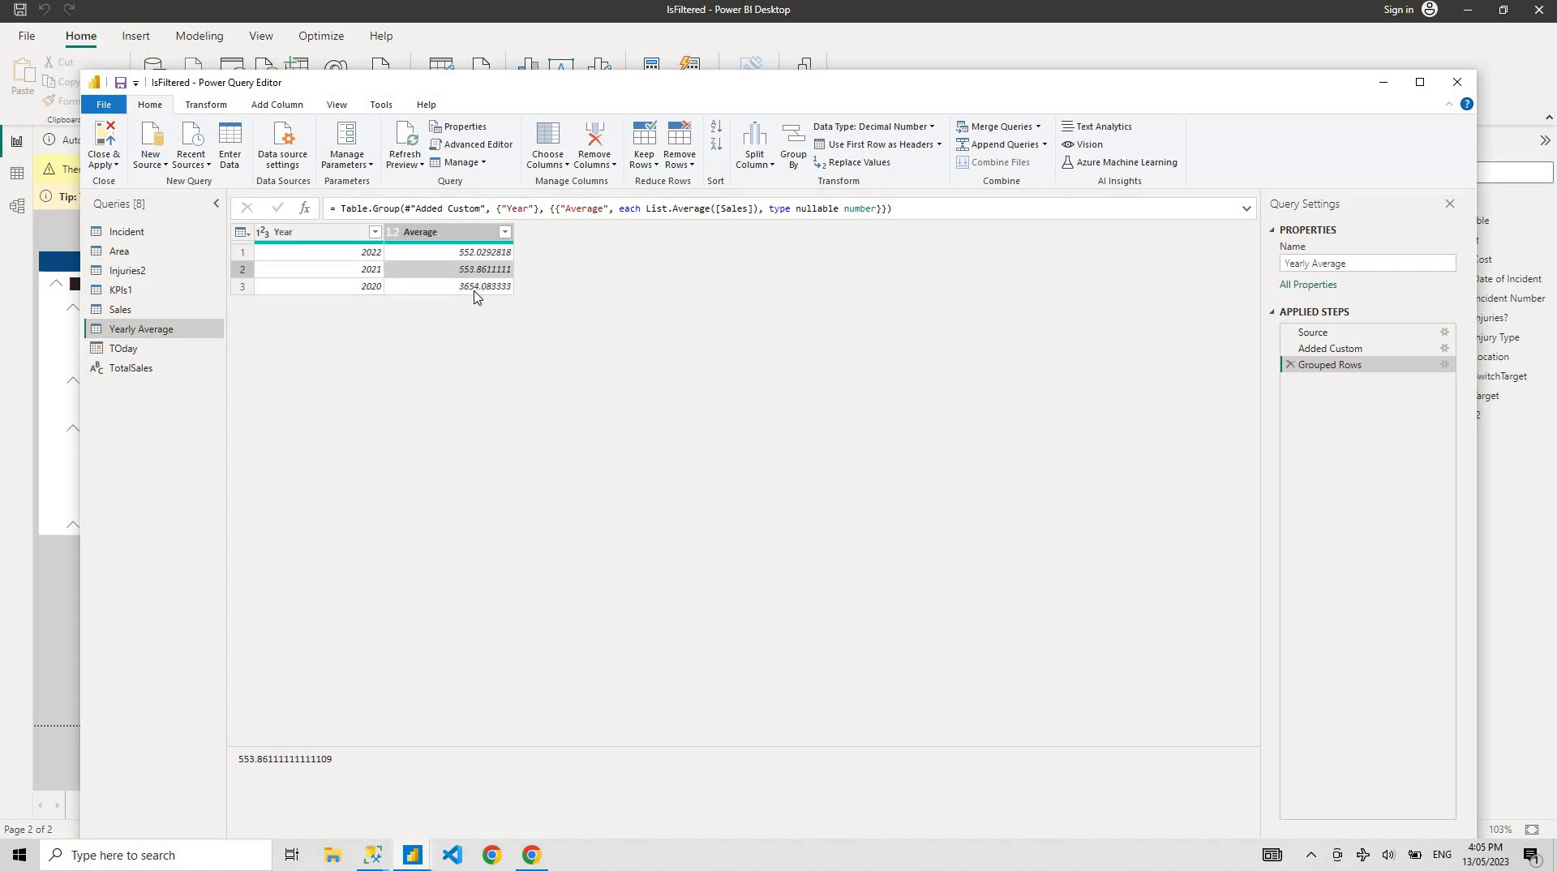
pyautogui.click(476, 287)
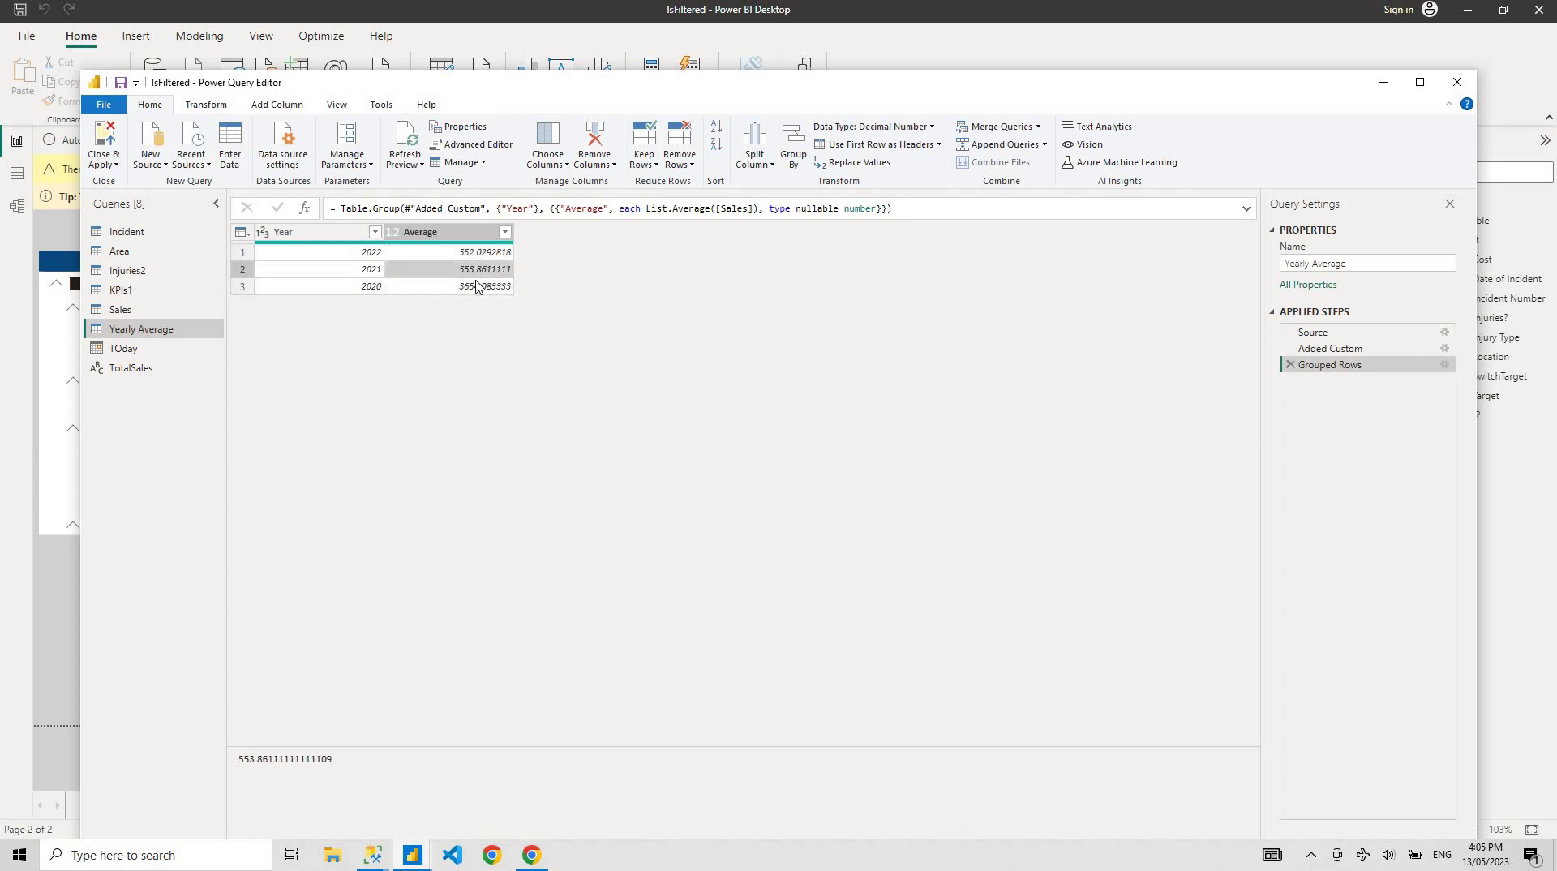
pyautogui.click(103, 370)
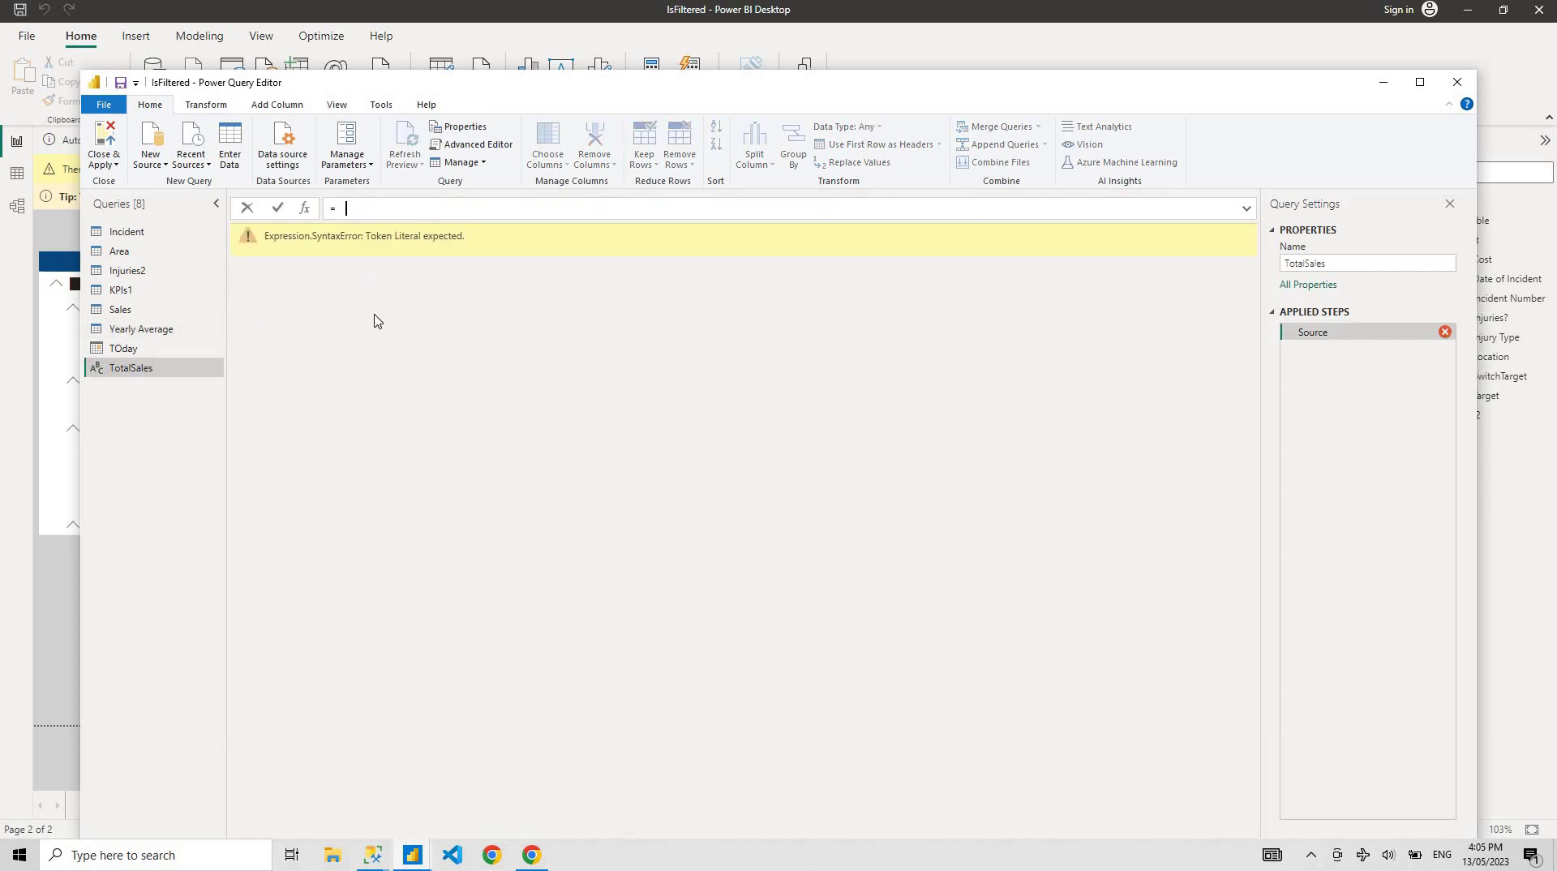
# Step: Set TotalSales to List.Average(#"Yearly Average"[Average]) and compare it with the Yearly Average values
pyautogui.write('List')
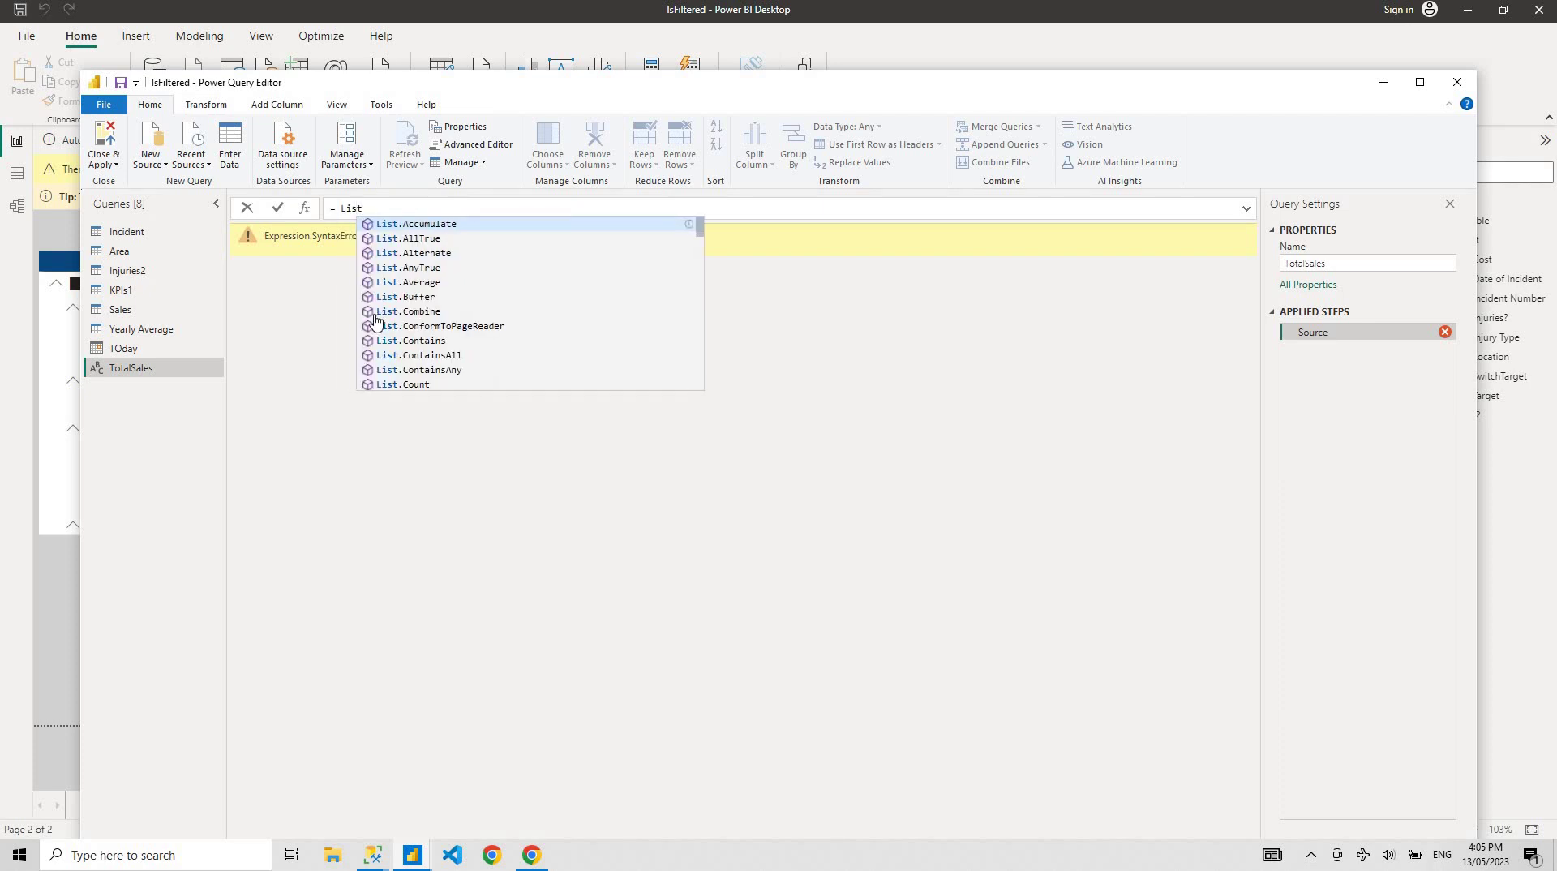
pyautogui.write('.Average')
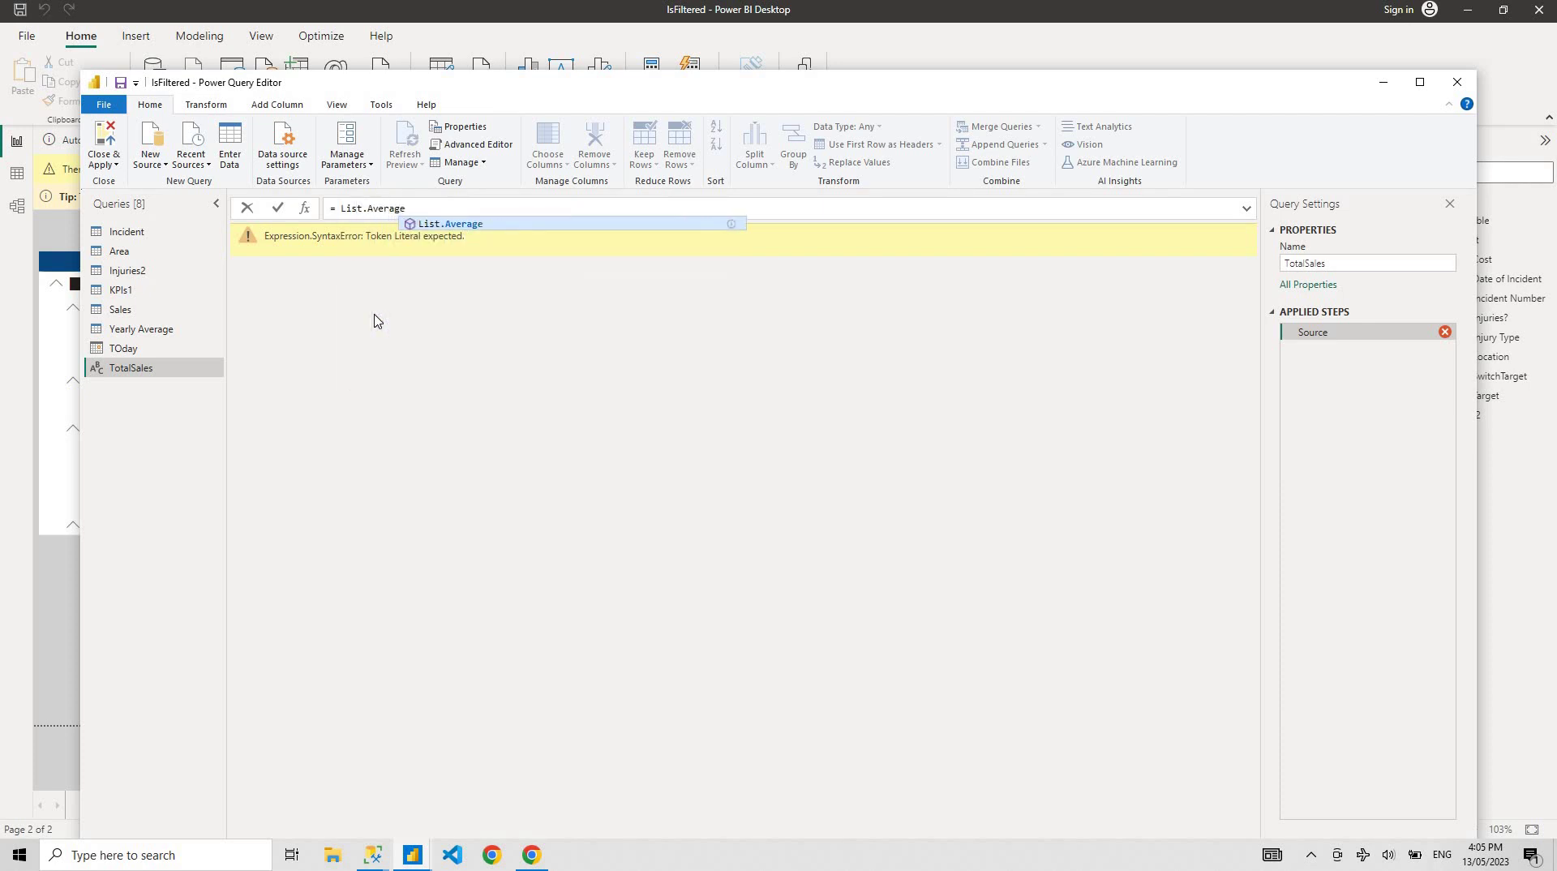
pyautogui.write('(')
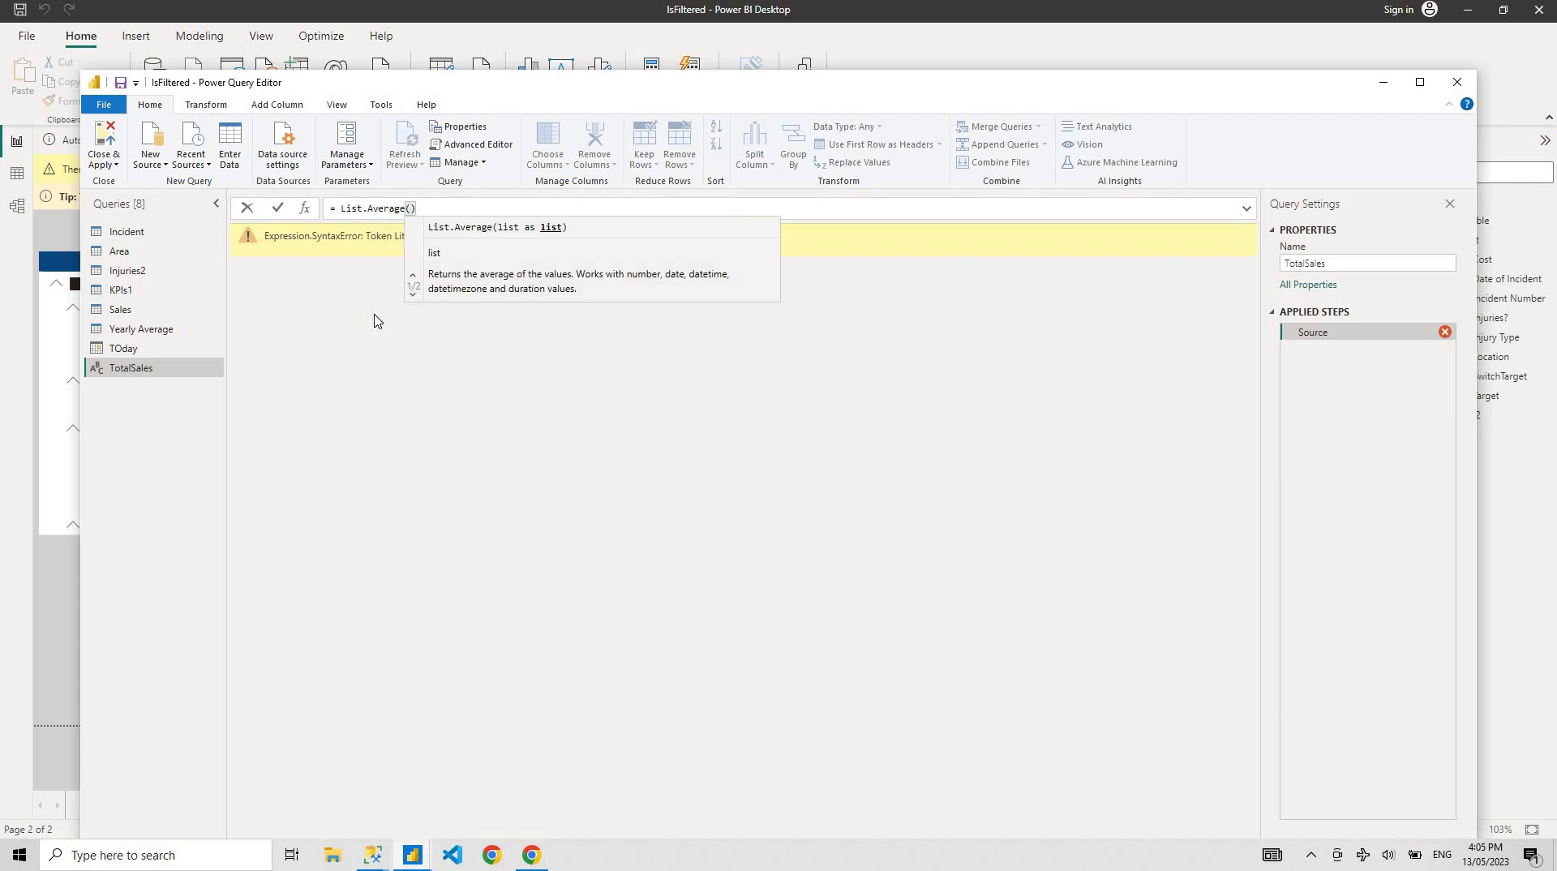
pyautogui.write('#"Yearly Average"')
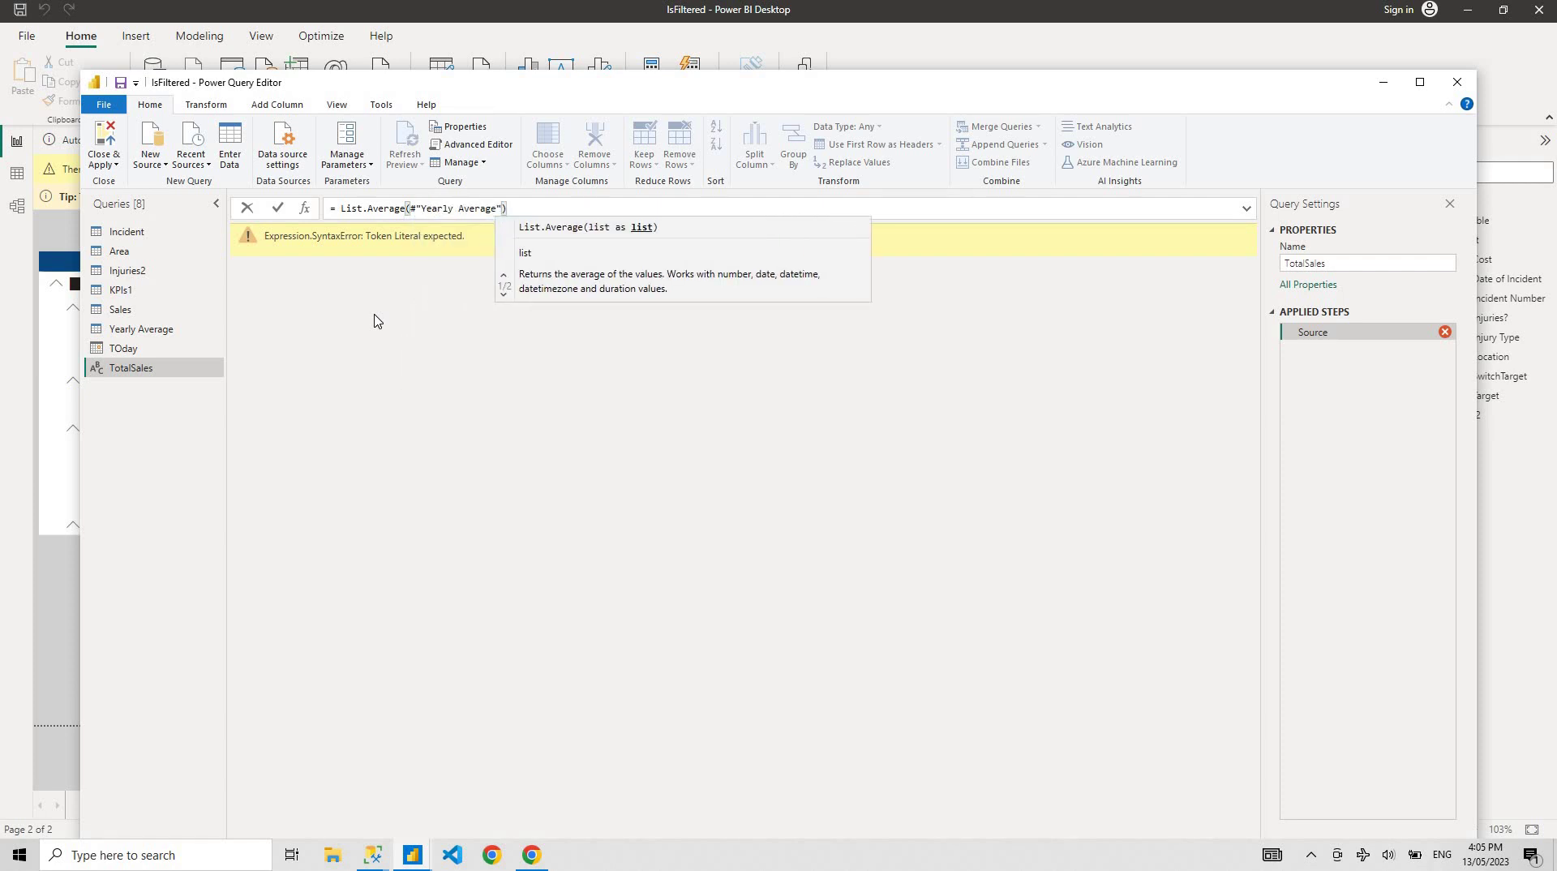
pyautogui.write('[Avera')
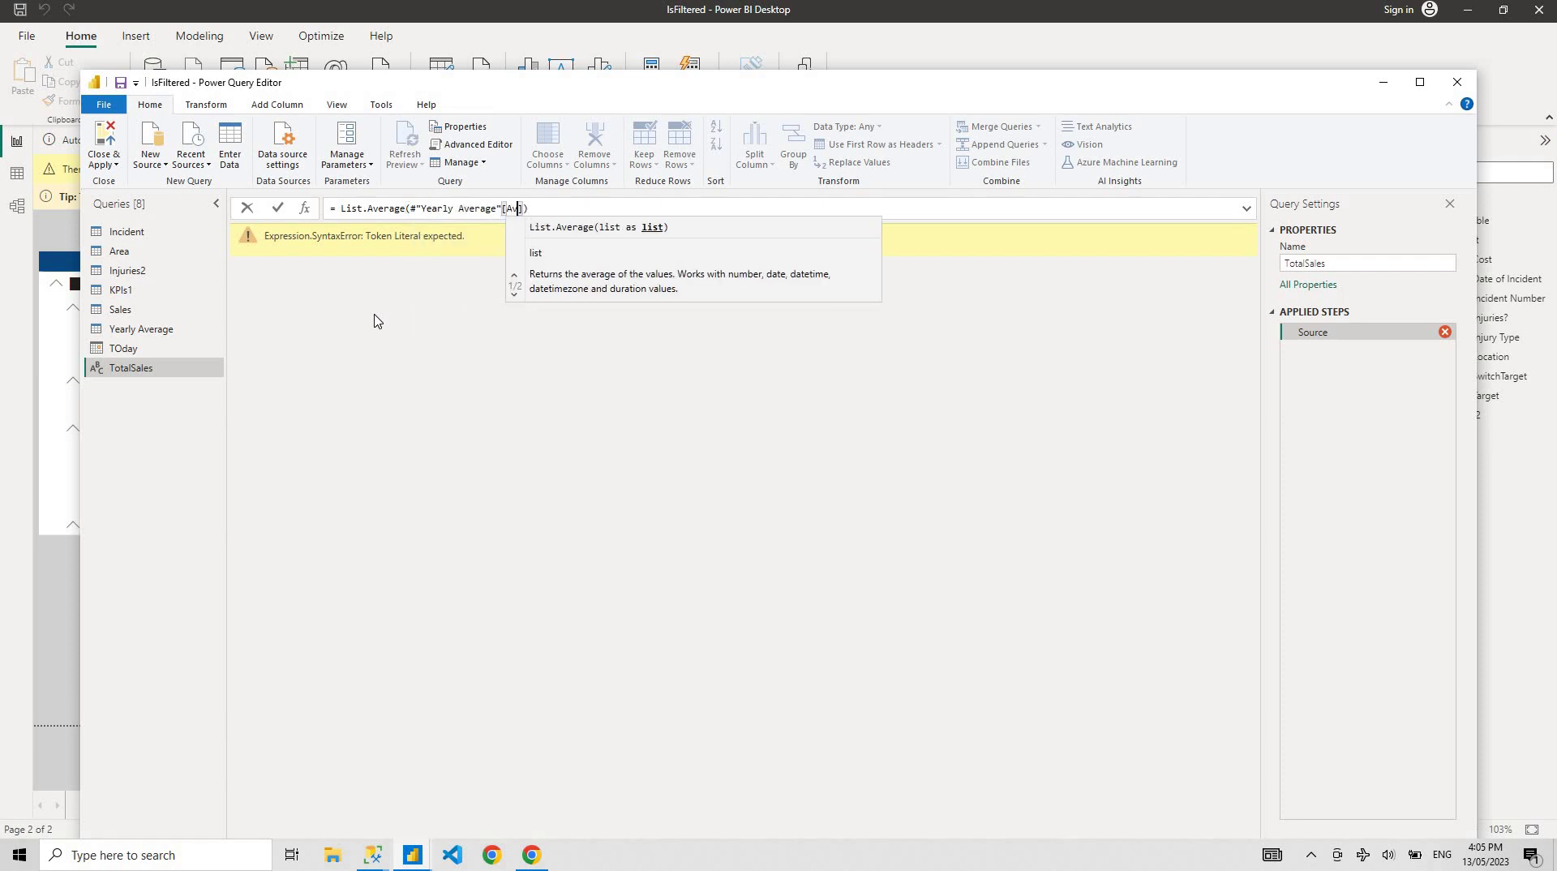
pyautogui.write('ge')
pyautogui.press('Return')
pyautogui.click(333, 234)
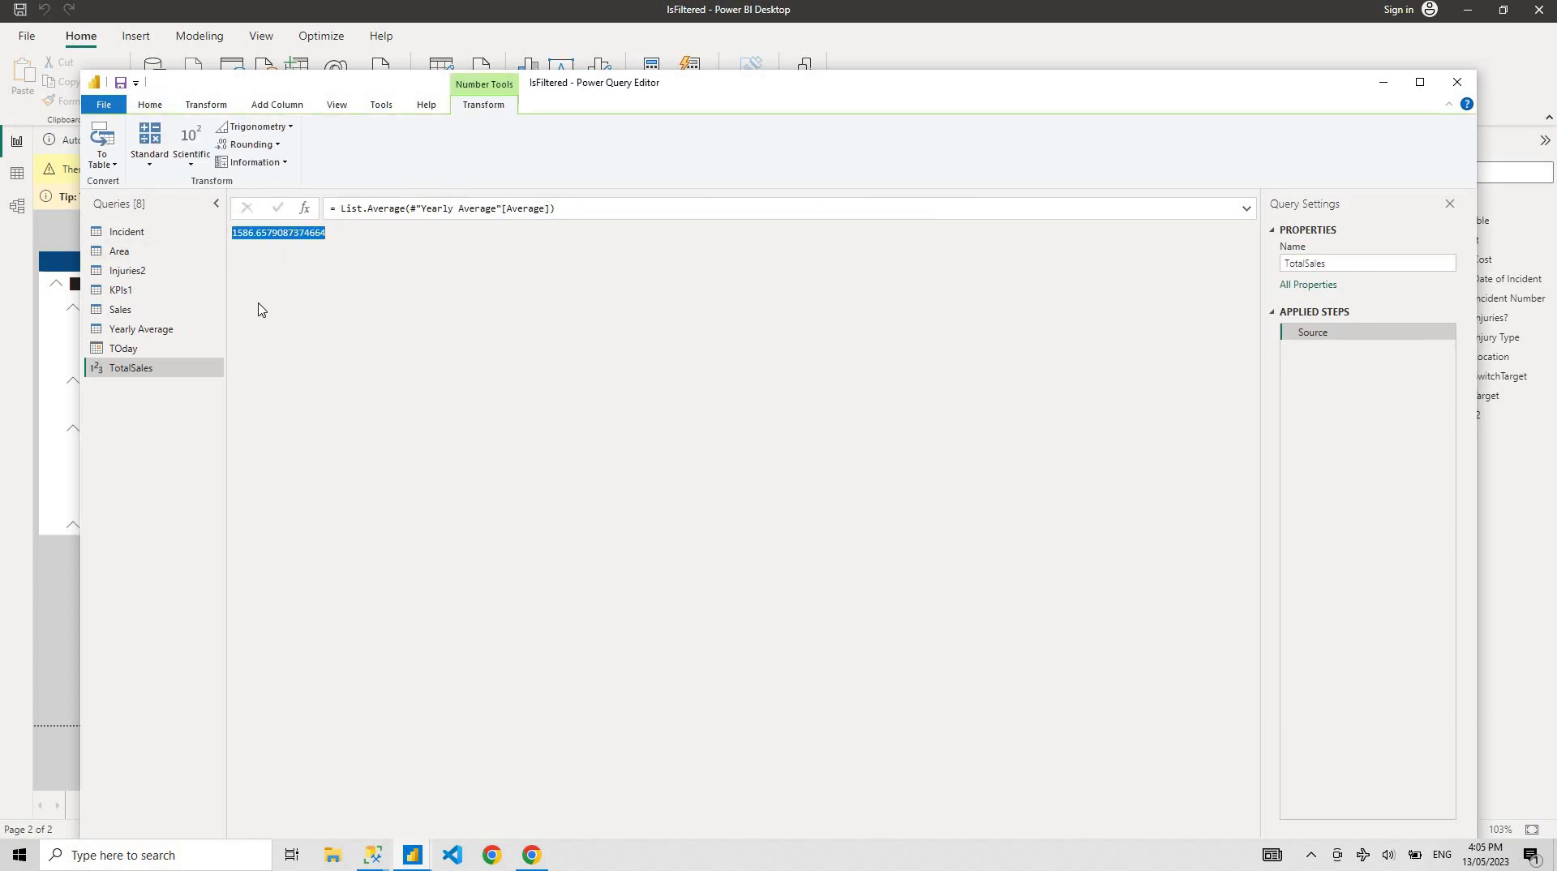
pyautogui.click(159, 333)
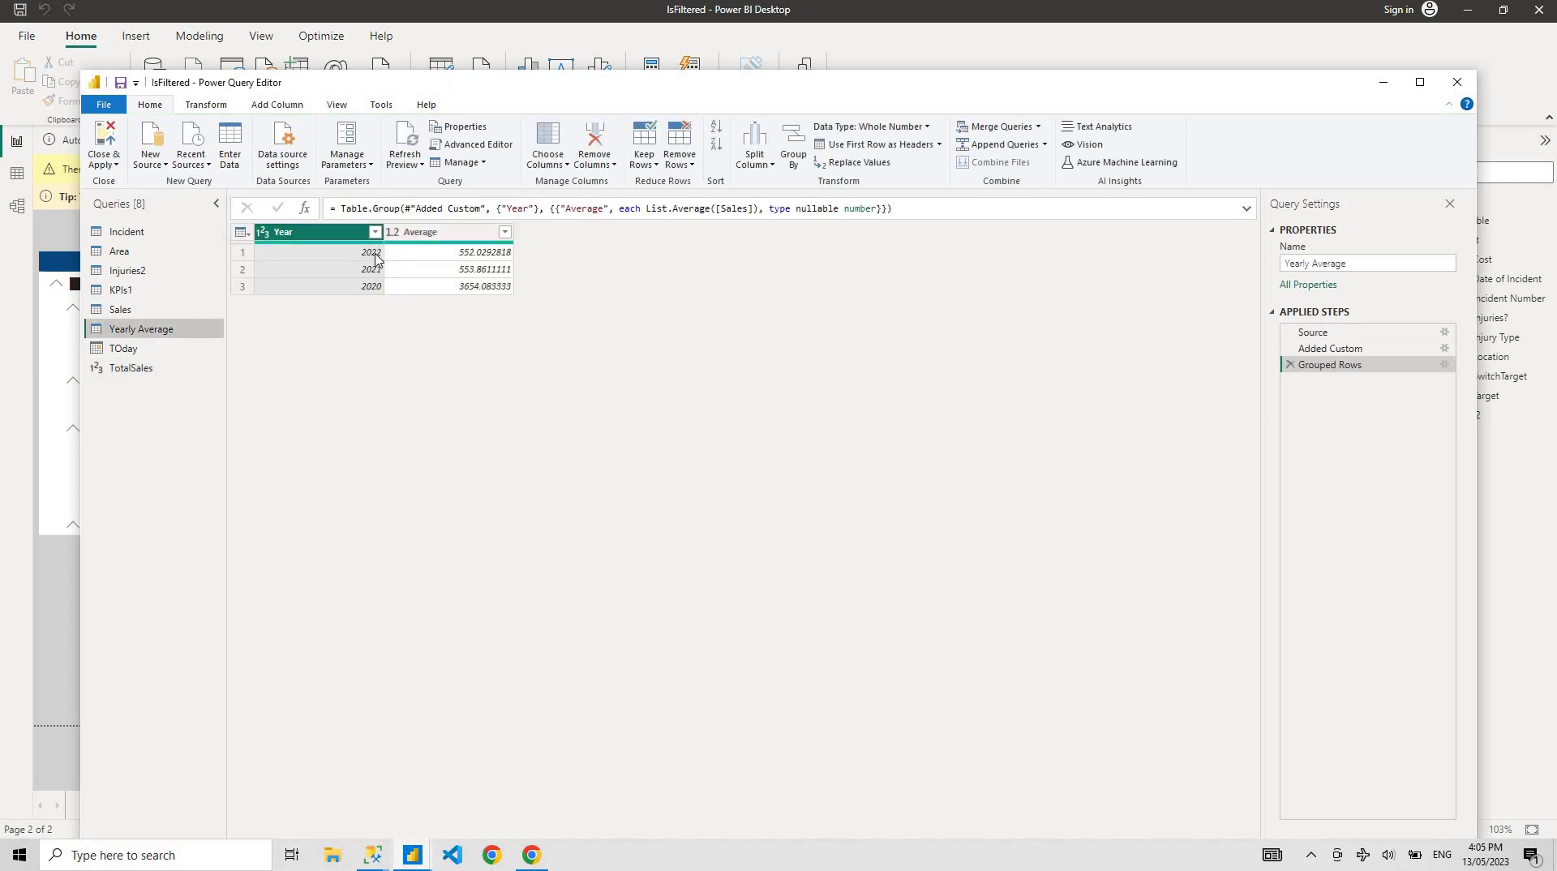
pyautogui.click(172, 371)
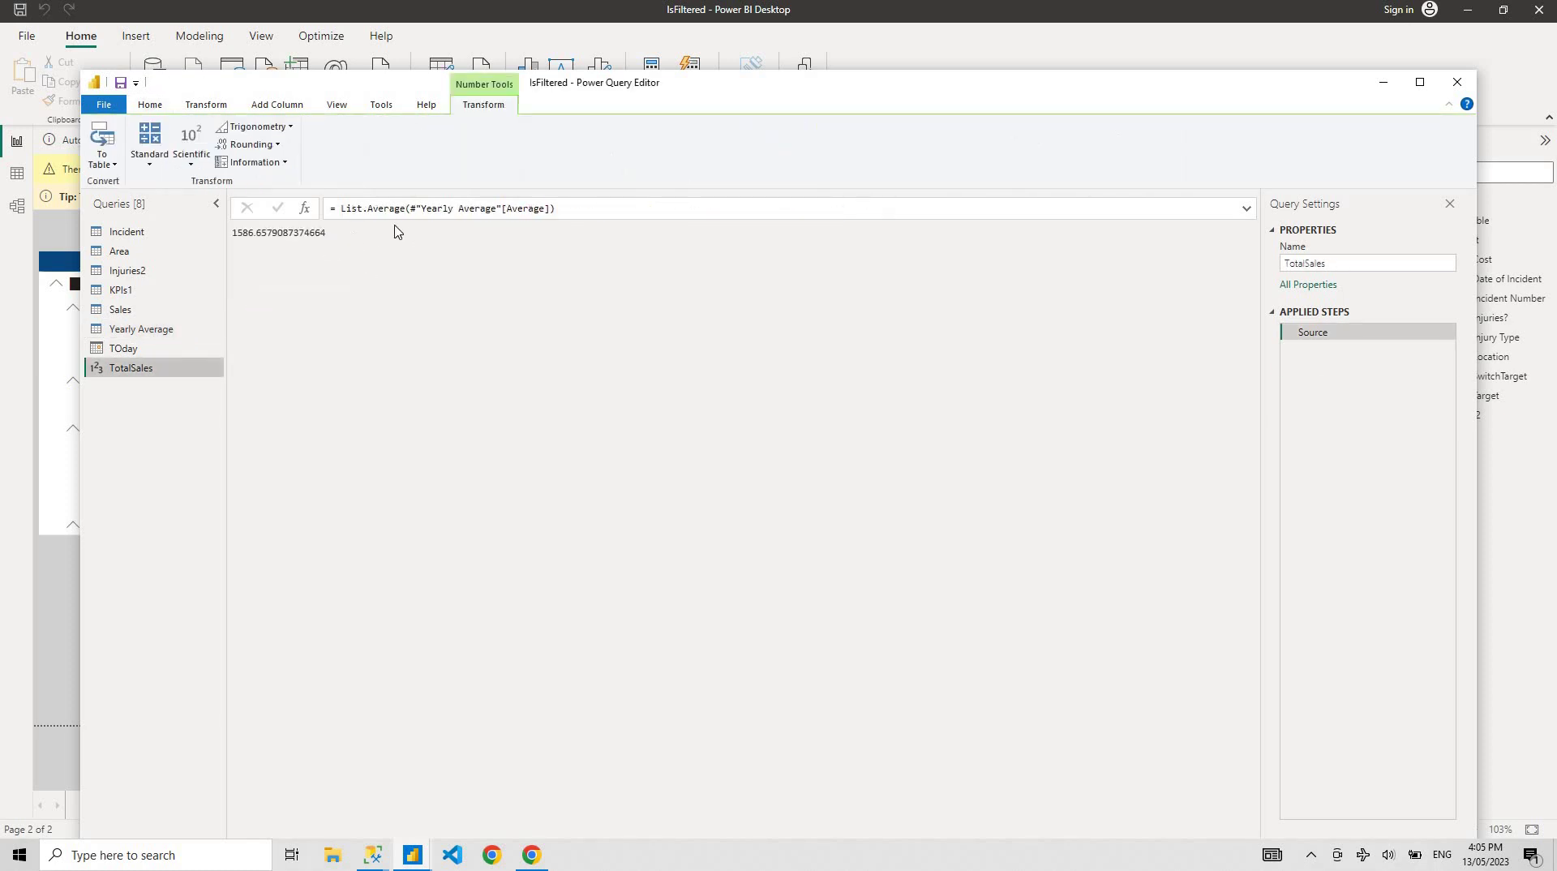
# Step: Wrap the average in Number.Round(..., 2) so TotalSales returns 1586.66
pyautogui.click(339, 210)
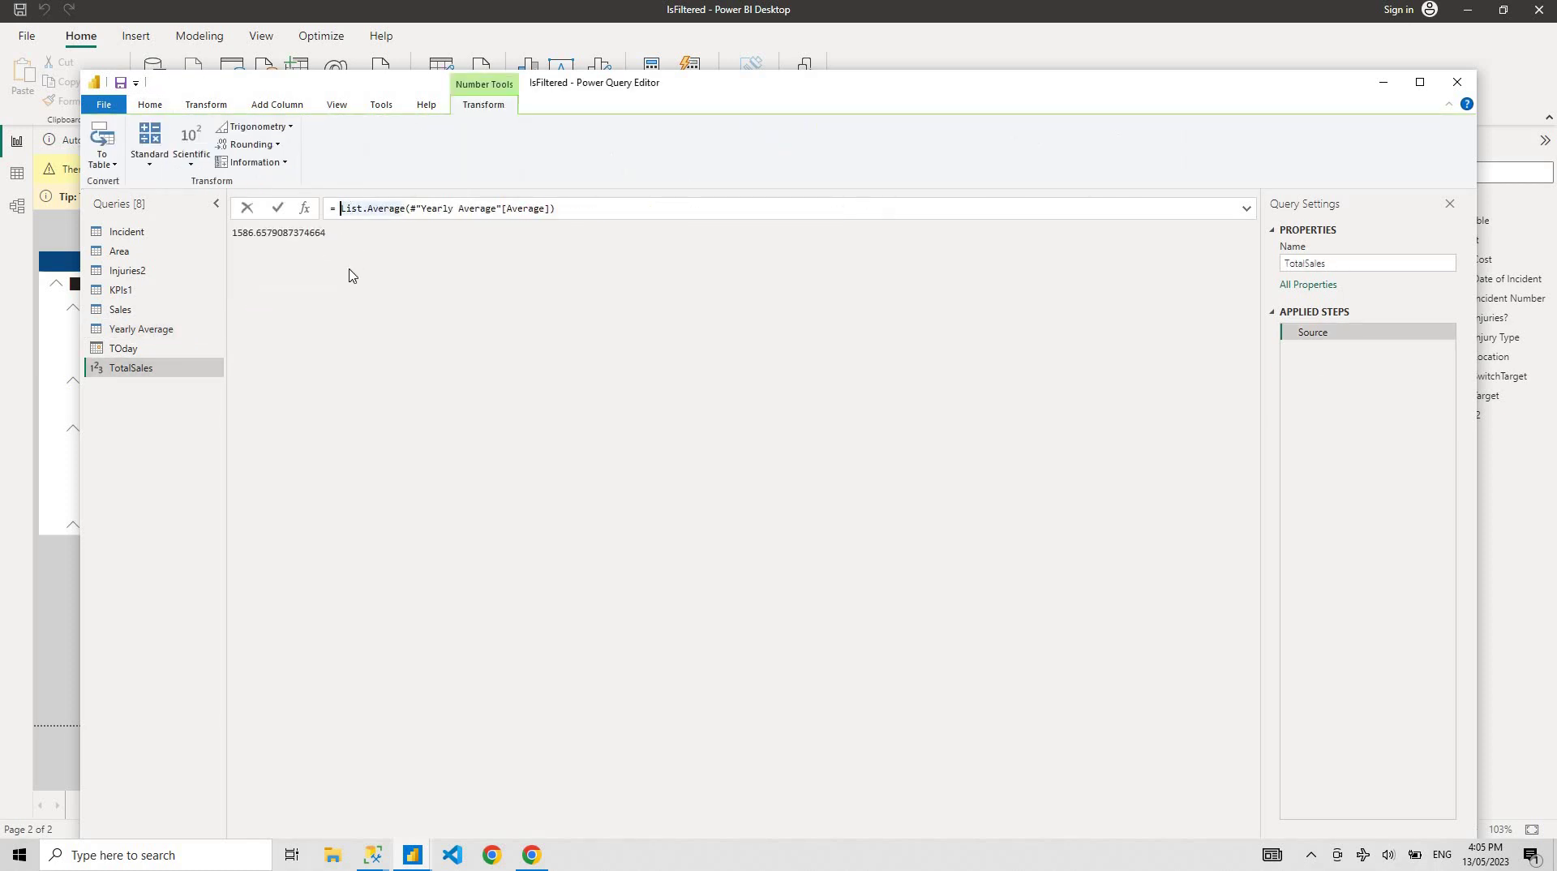
pyautogui.write('Number')
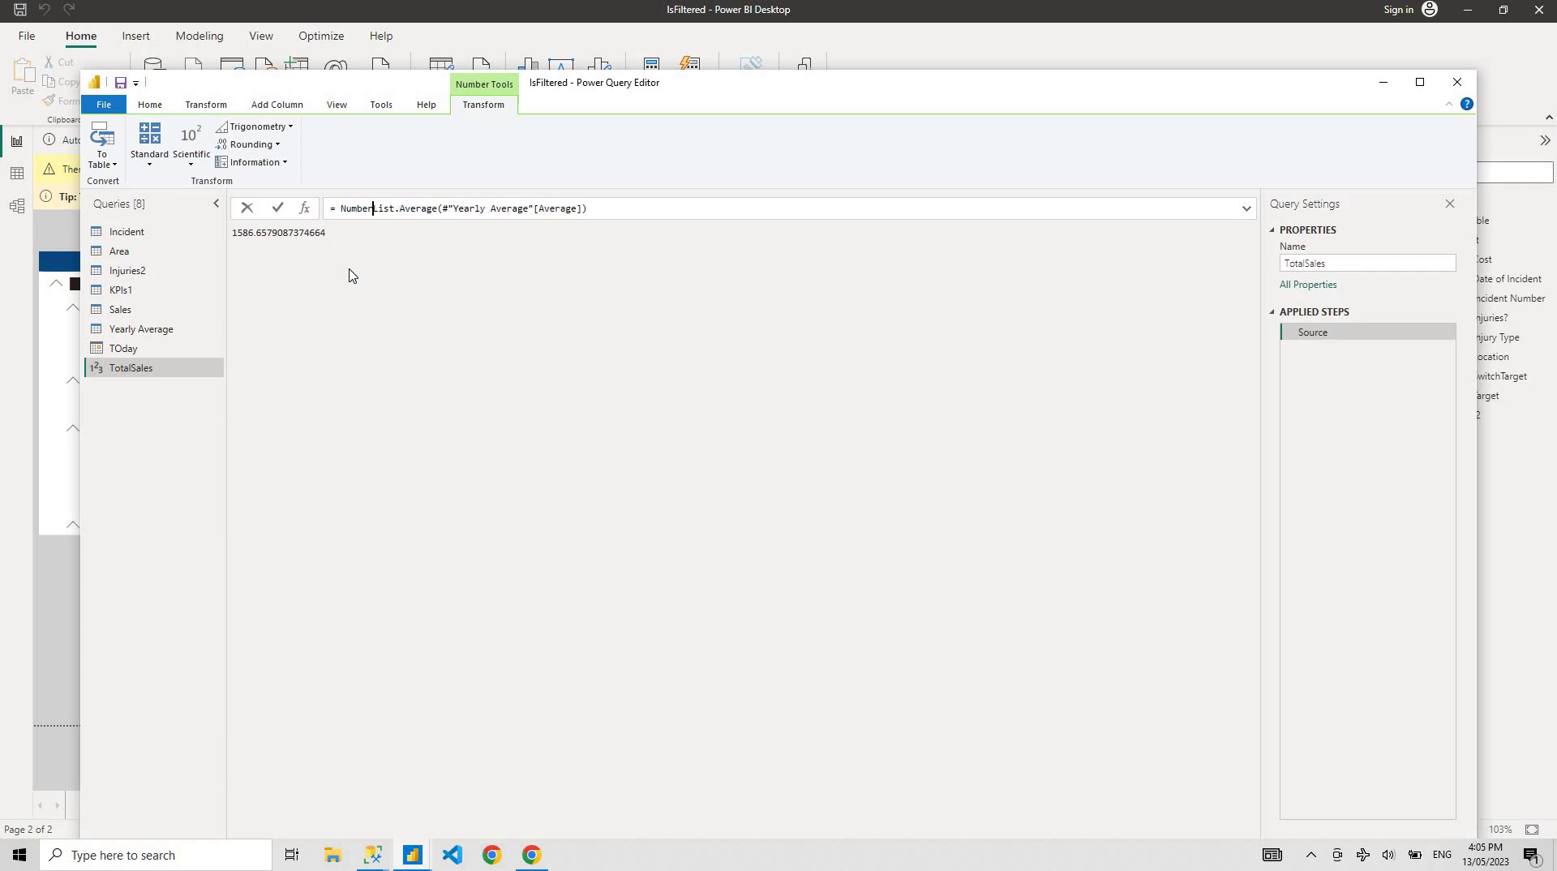
pyautogui.write('.Round')
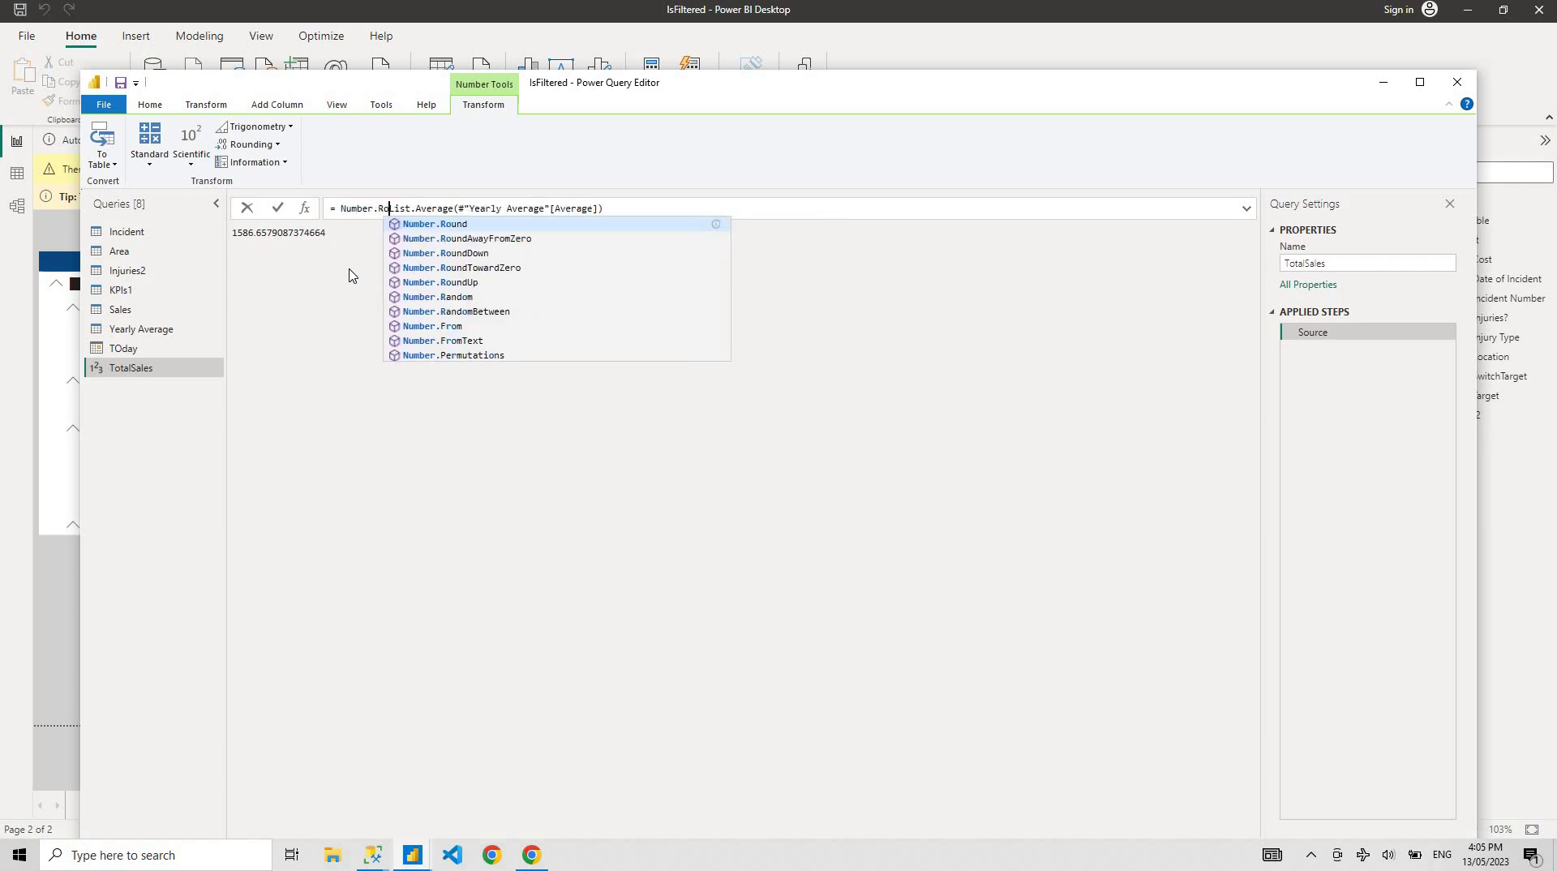
pyautogui.write('(')
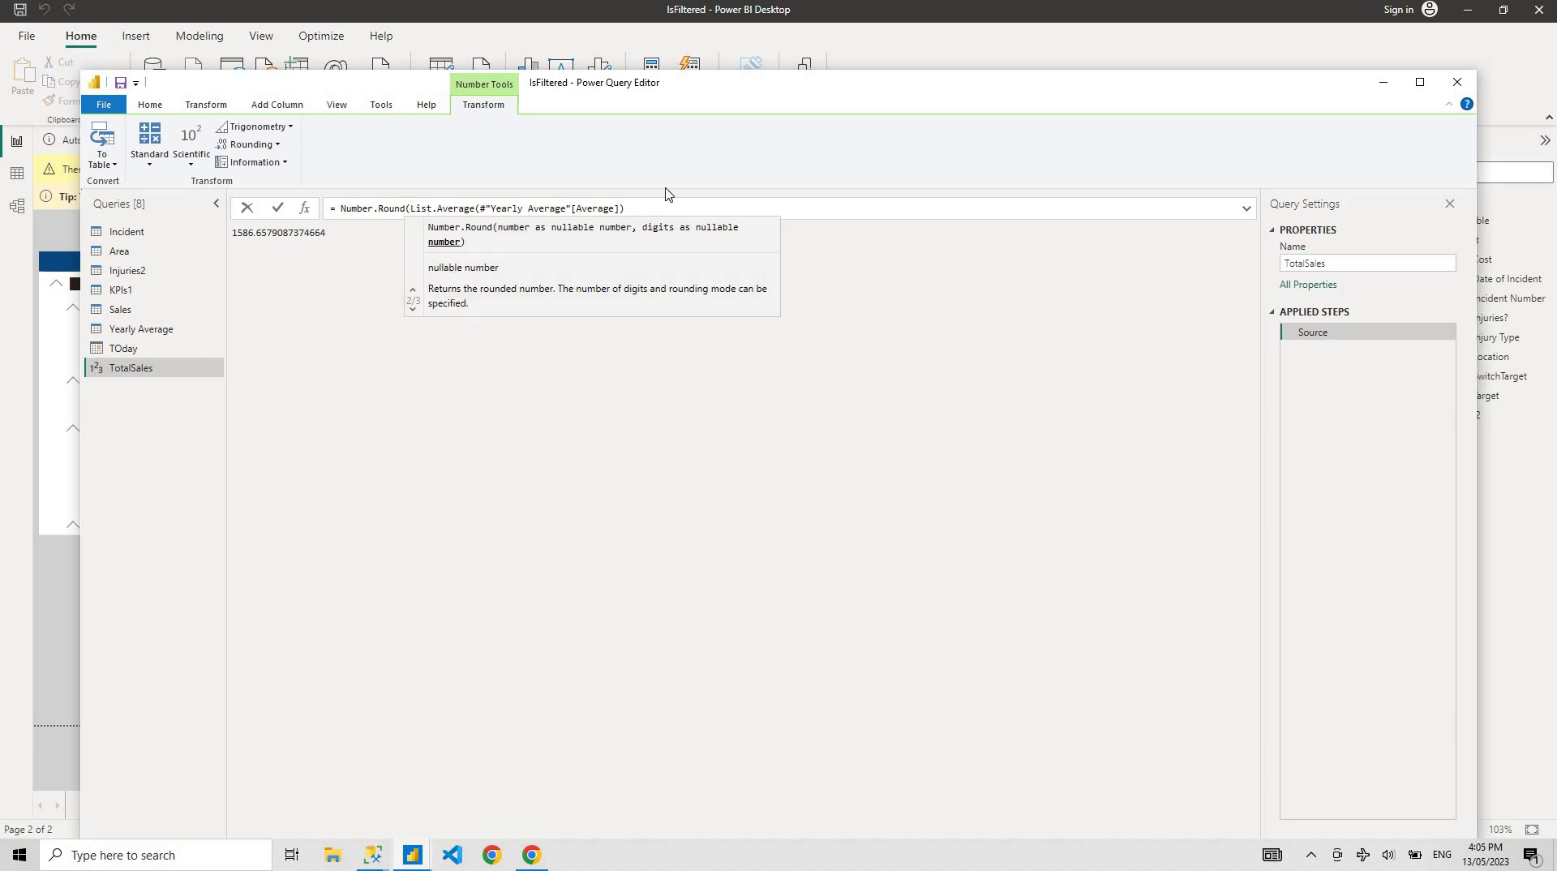
pyautogui.click(663, 210)
pyautogui.write(',2)')
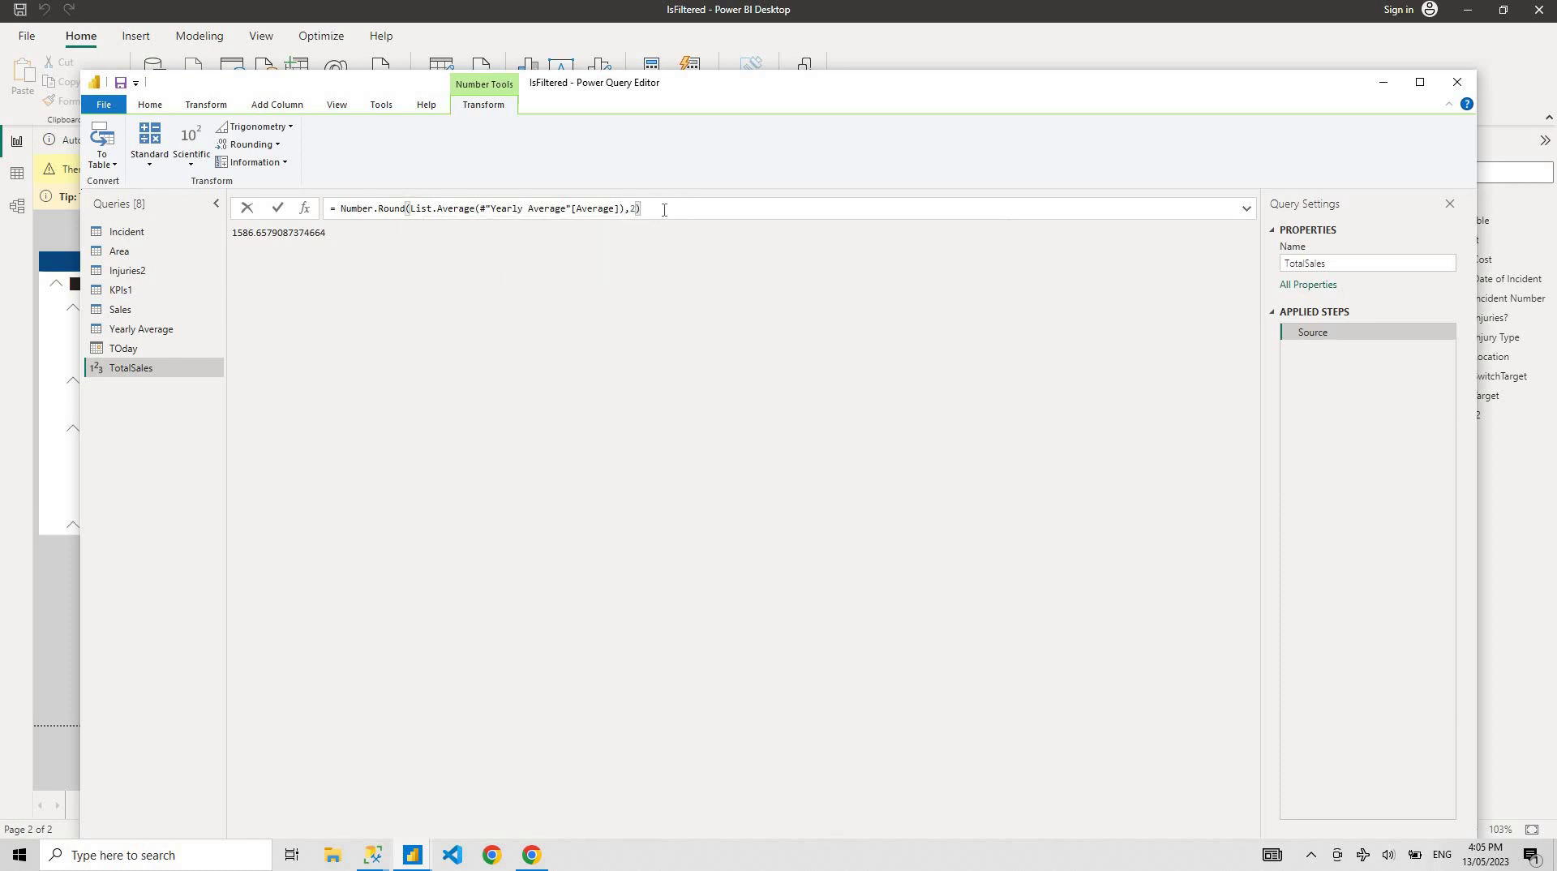
pyautogui.press('Return')
# Step: Add a Number Filters > Less Than filter keeping Sales below 1355, then check TotalSales
pyautogui.click(149, 309)
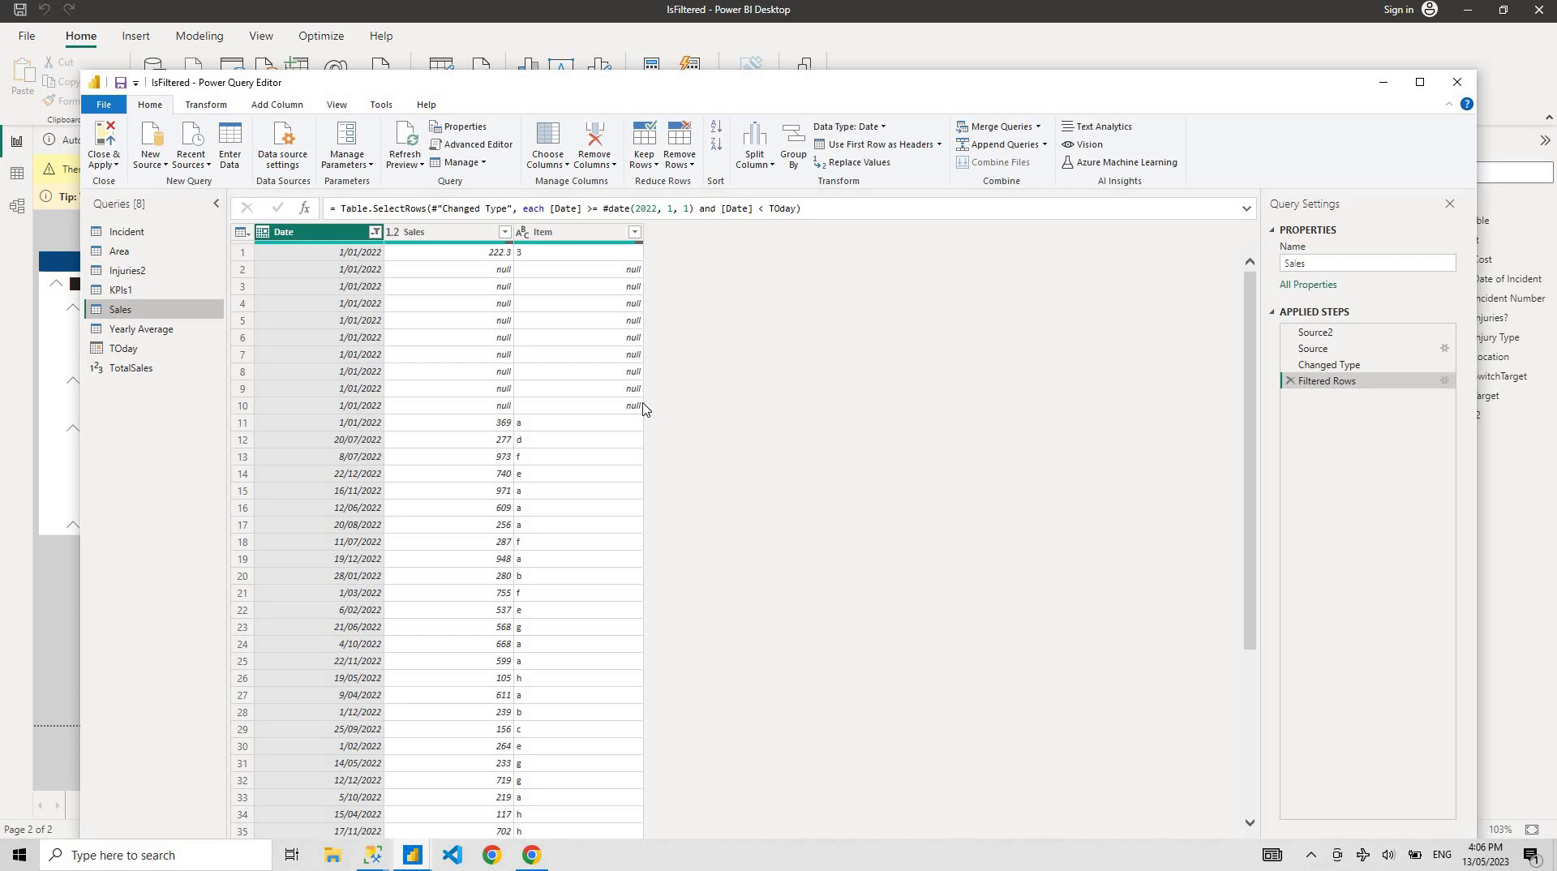
pyautogui.click(505, 232)
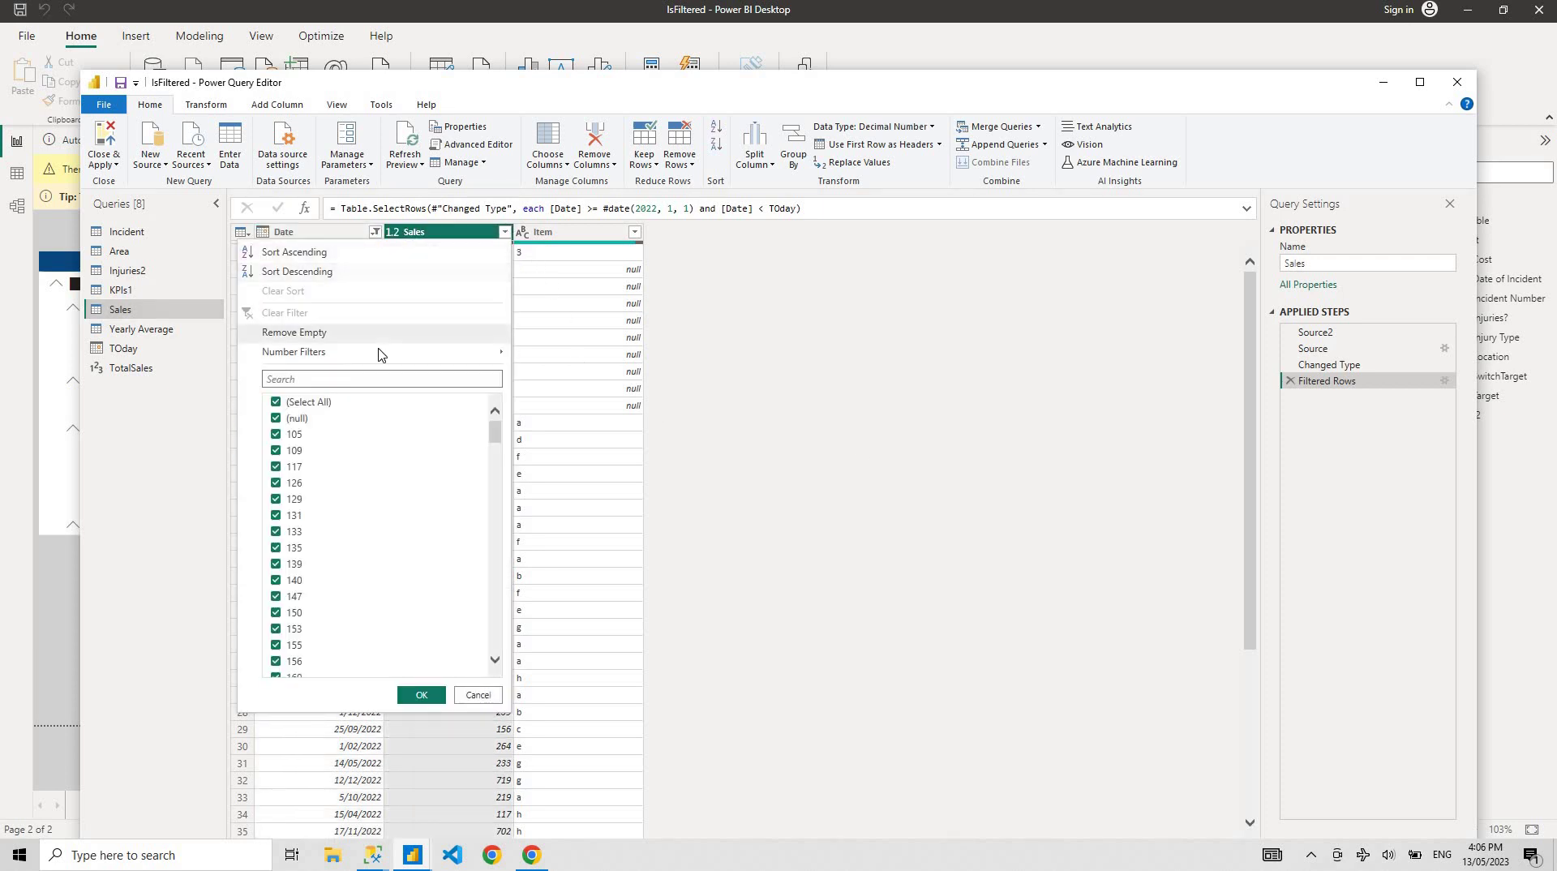
pyautogui.moveTo(385, 353)
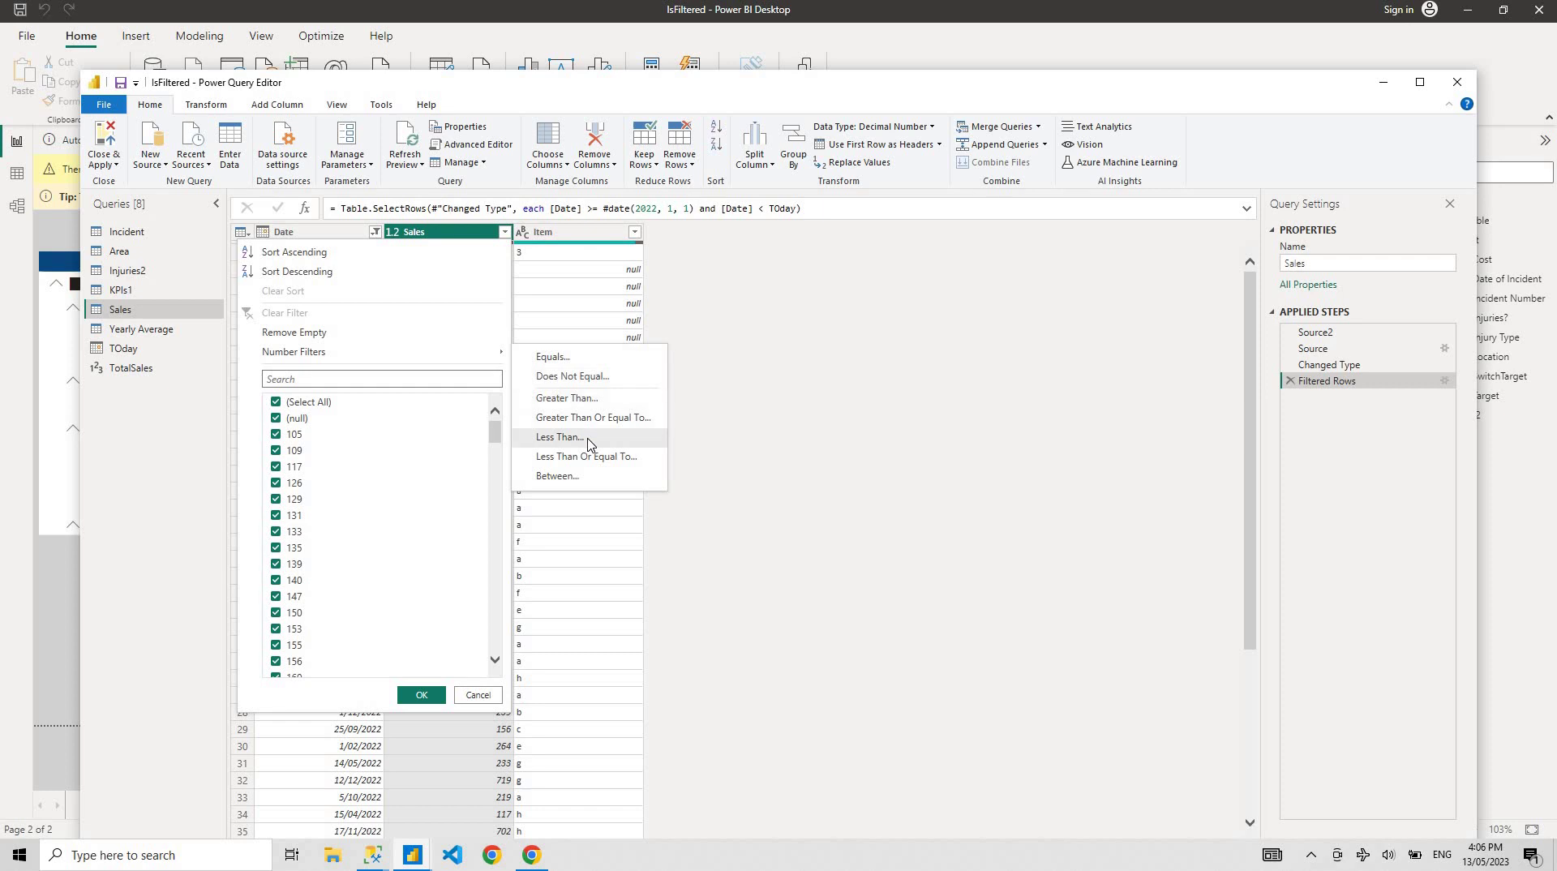
pyautogui.click(560, 437)
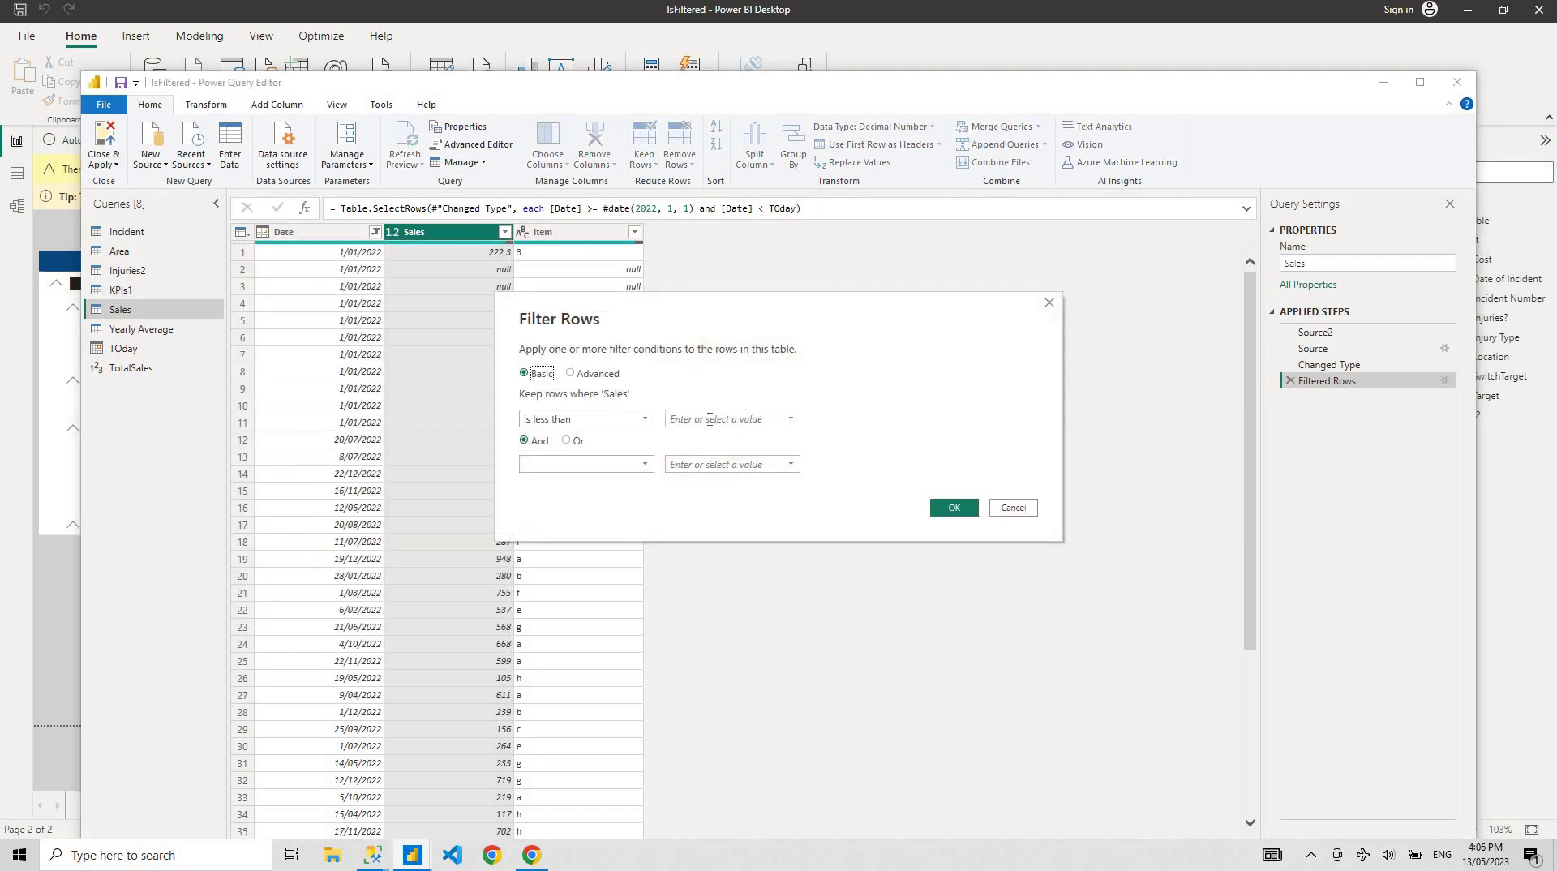
pyautogui.click(710, 419)
pyautogui.click(949, 508)
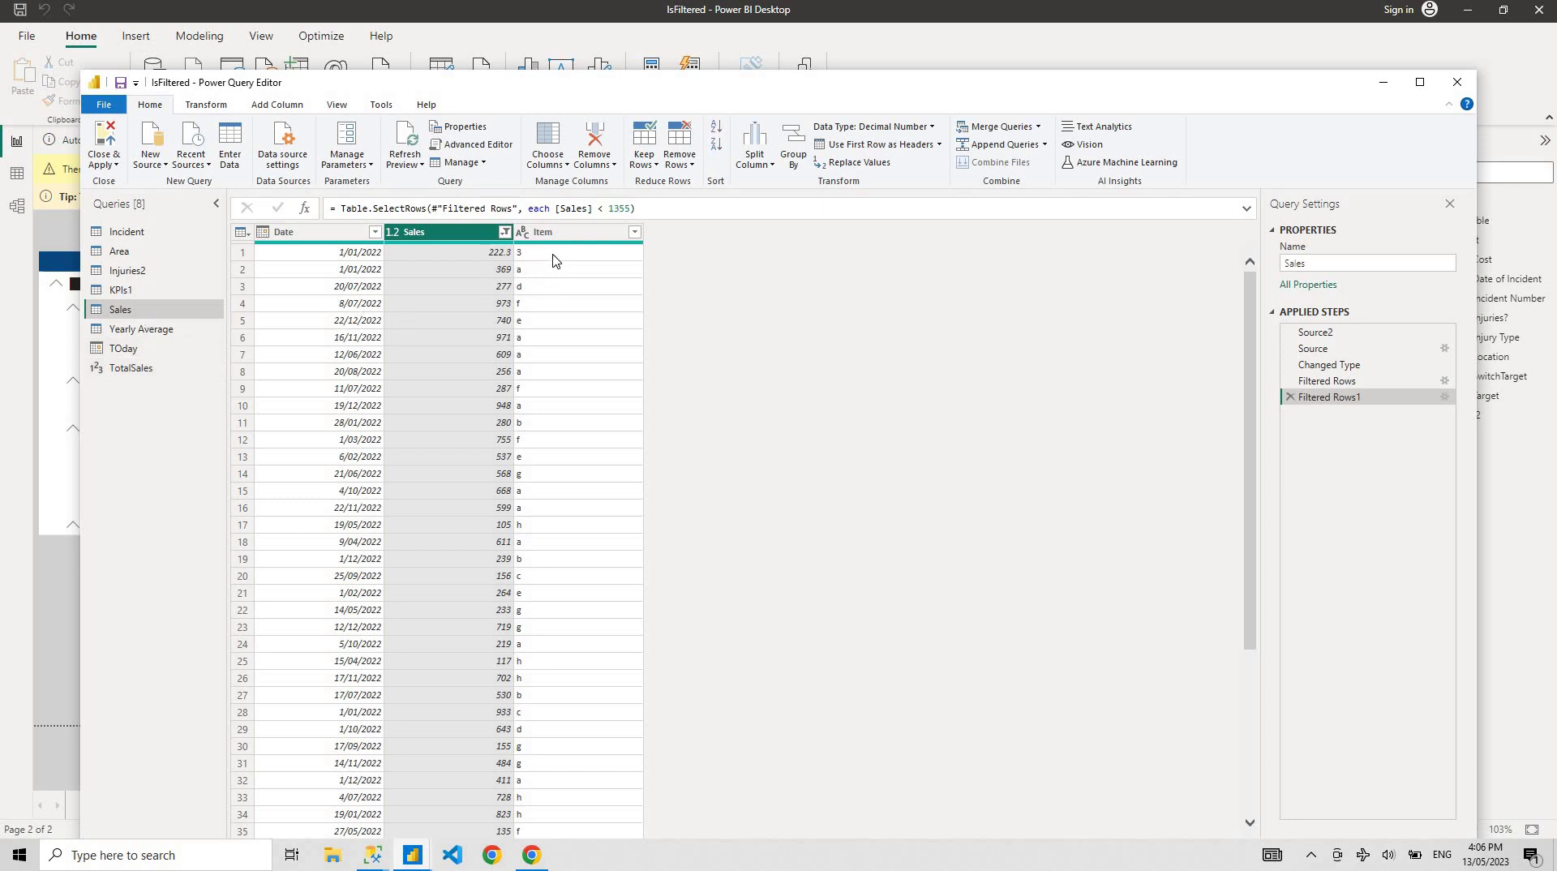
pyautogui.click(154, 369)
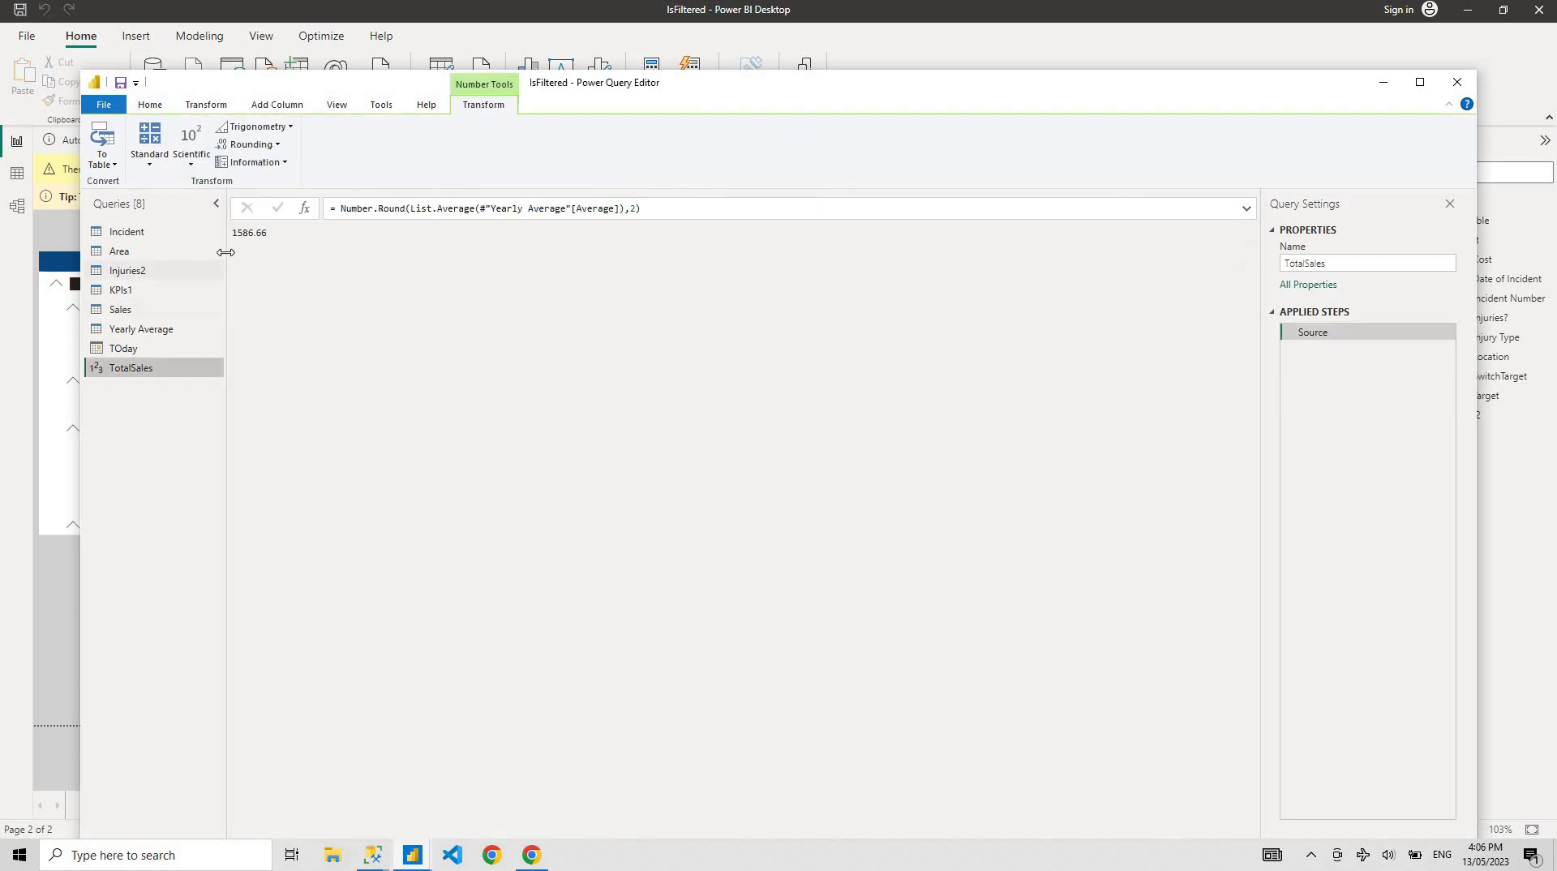
# Step: Change the Sales filter threshold to 1586 in the formula bar
pyautogui.click(166, 308)
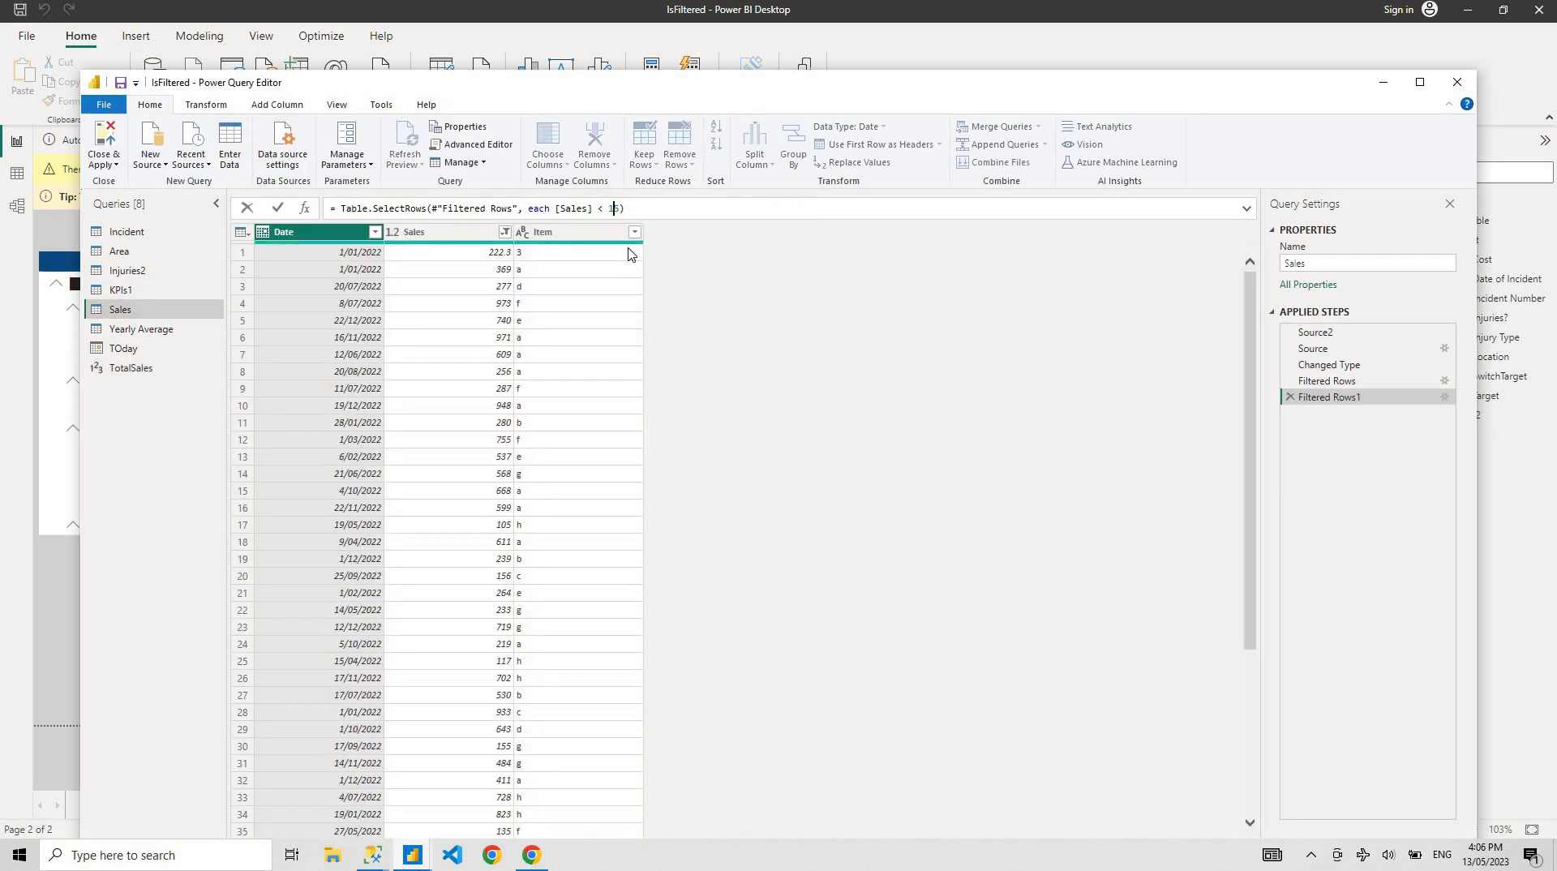
pyautogui.press('End')
pyautogui.press('Return')
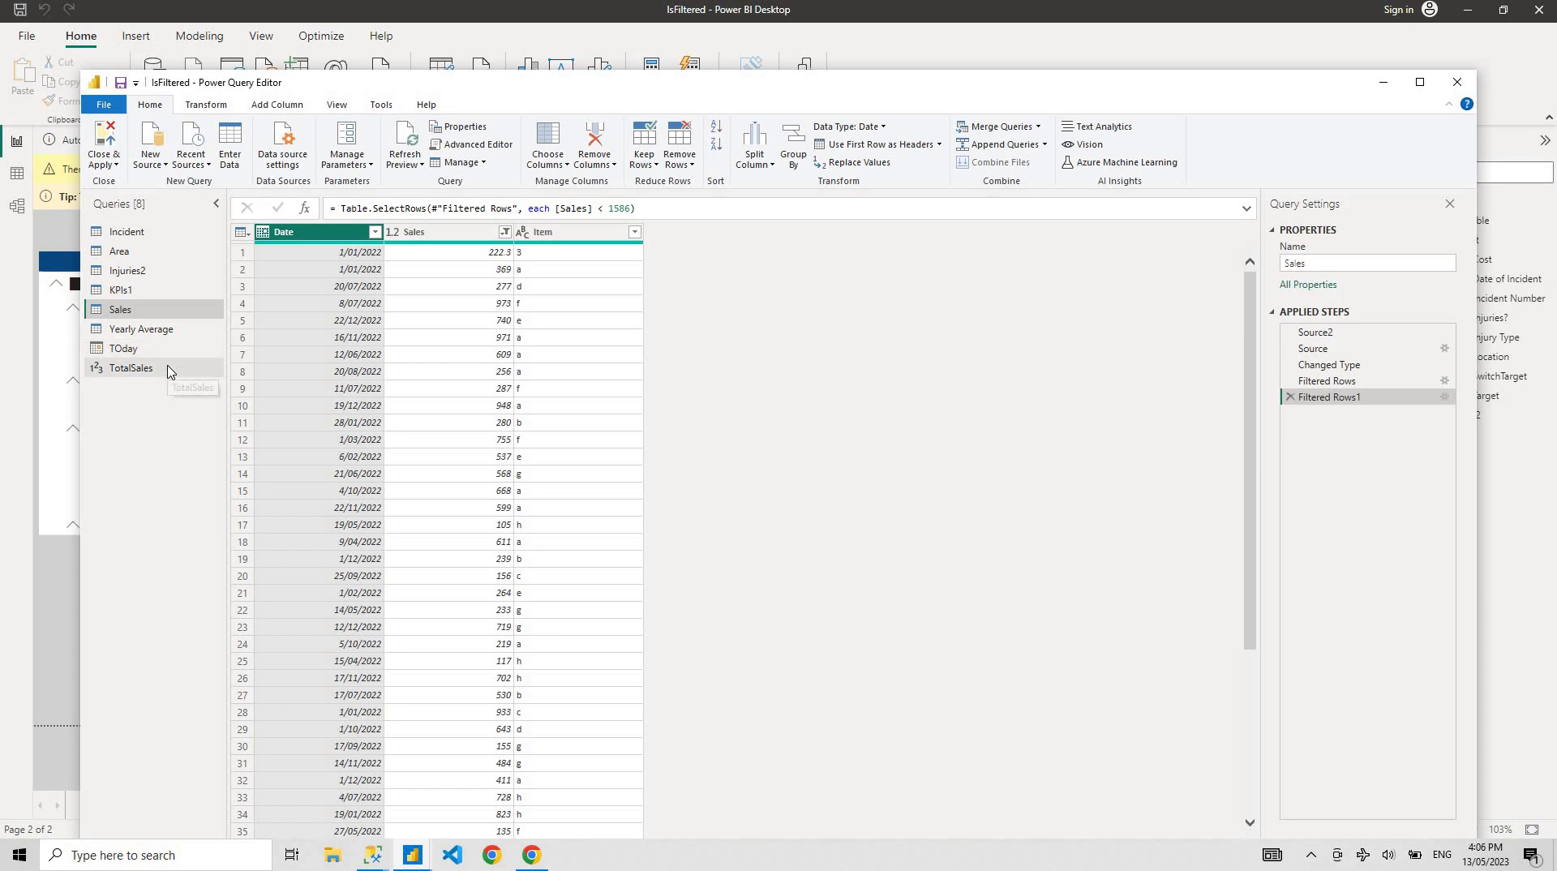
# Step: Replace the fixed 1586 threshold with TotalSales after comparing Yearly Average and TotalSales
pyautogui.click(179, 331)
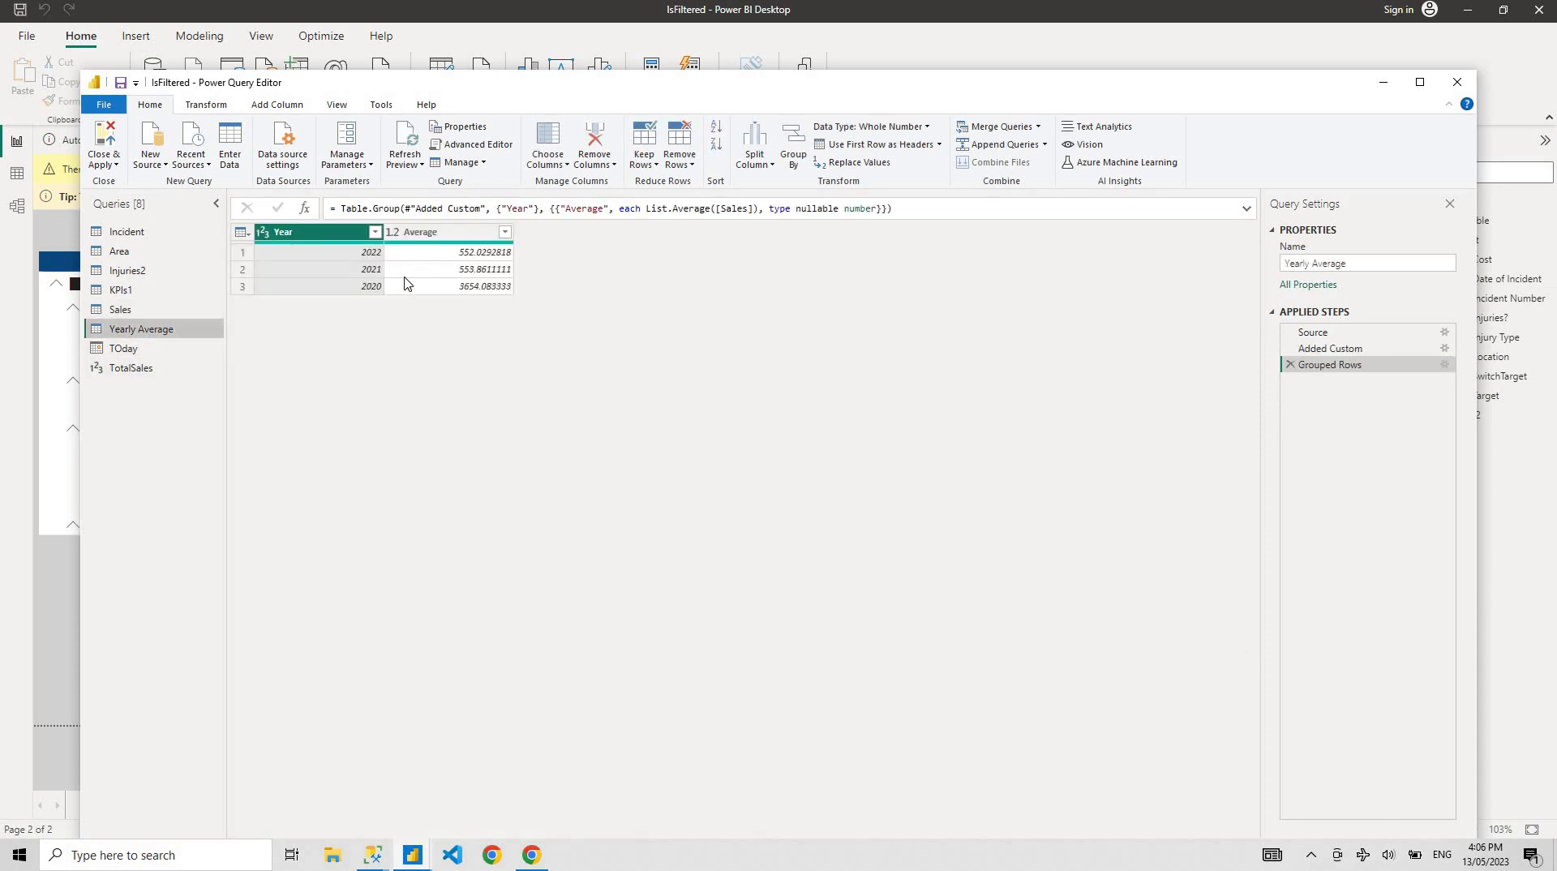
pyautogui.click(154, 369)
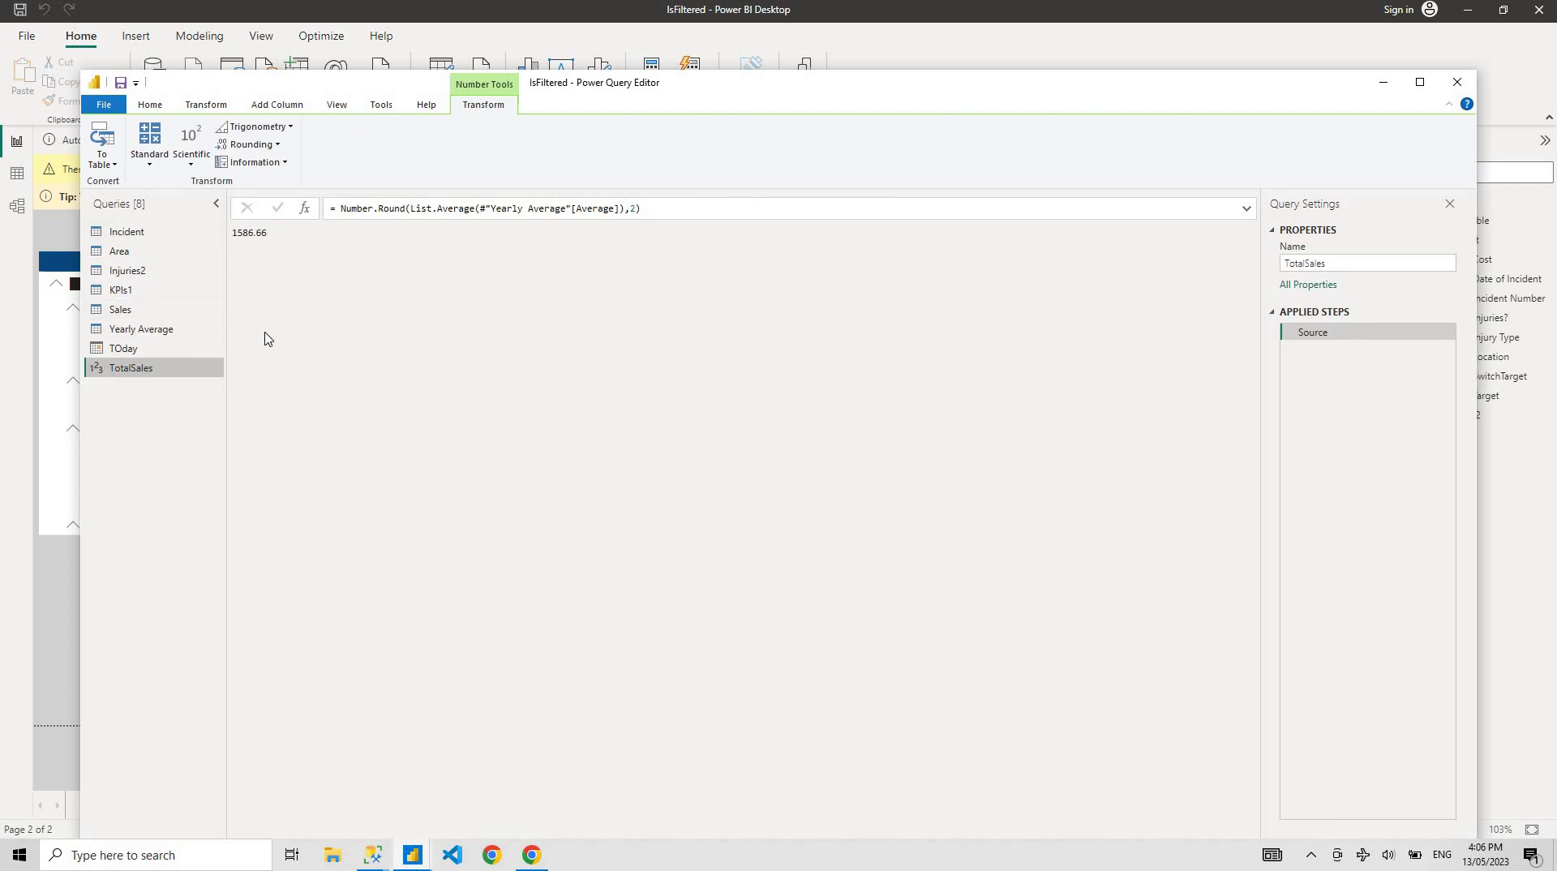
pyautogui.click(171, 311)
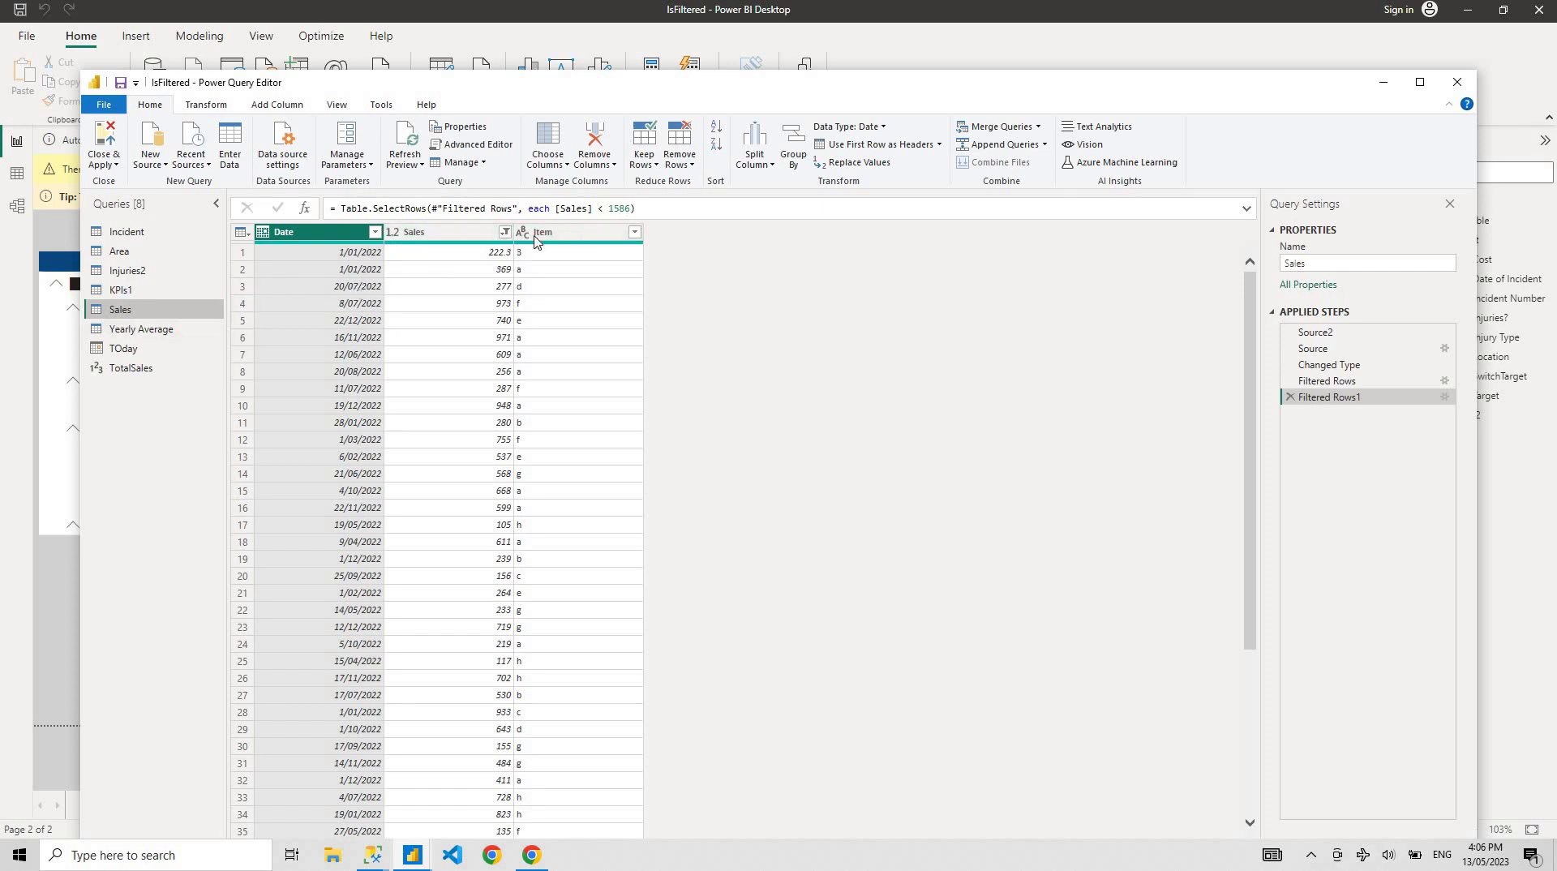
pyautogui.moveTo(610, 209); pyautogui.dragTo(631, 209)
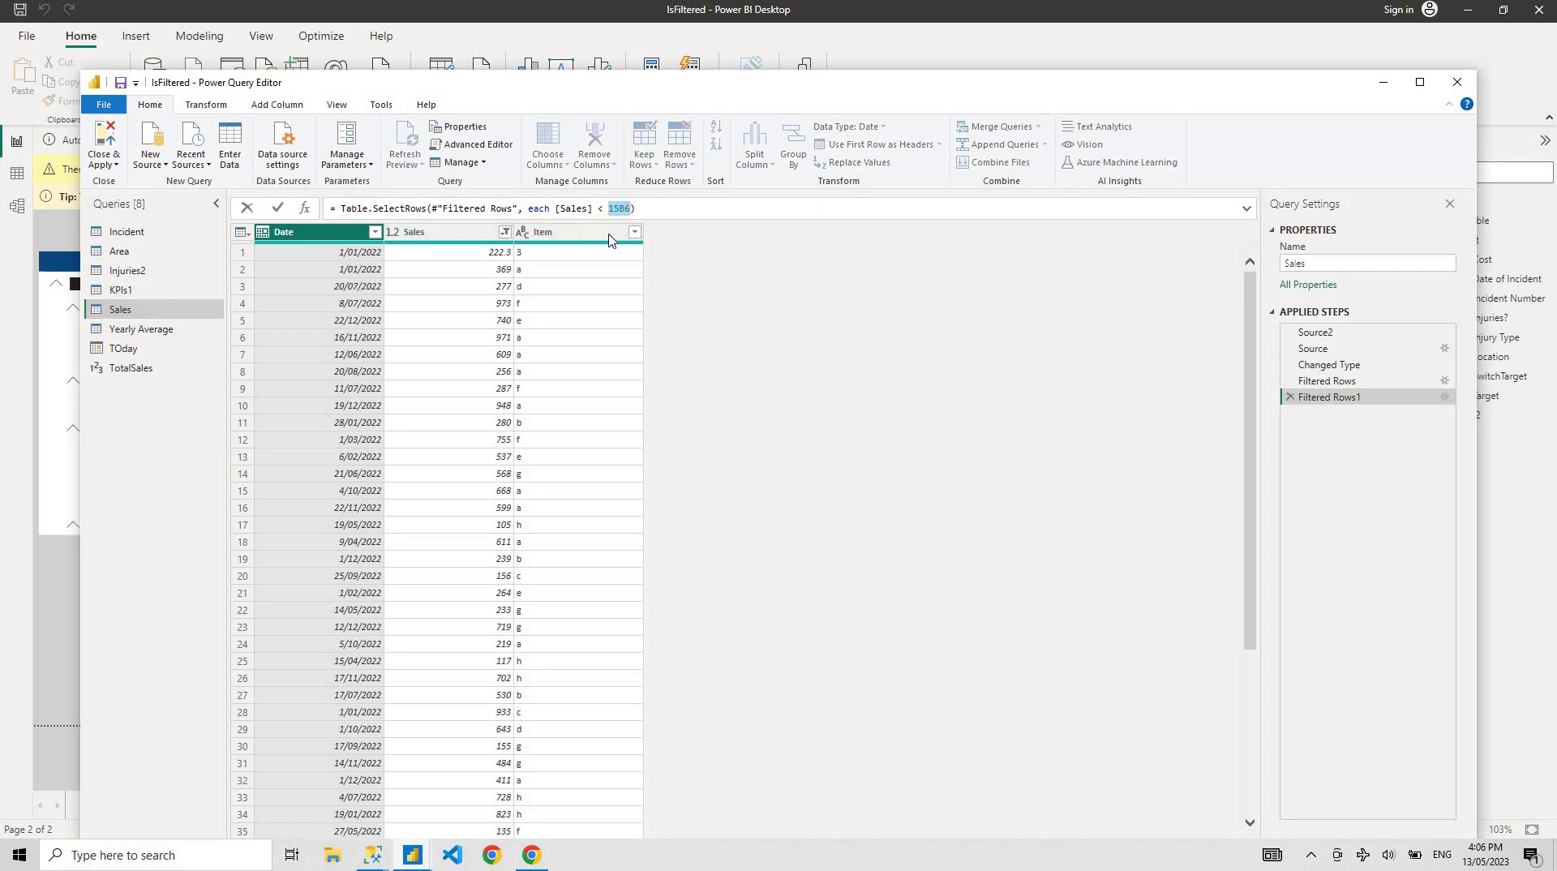
pyautogui.write('TotalSale')
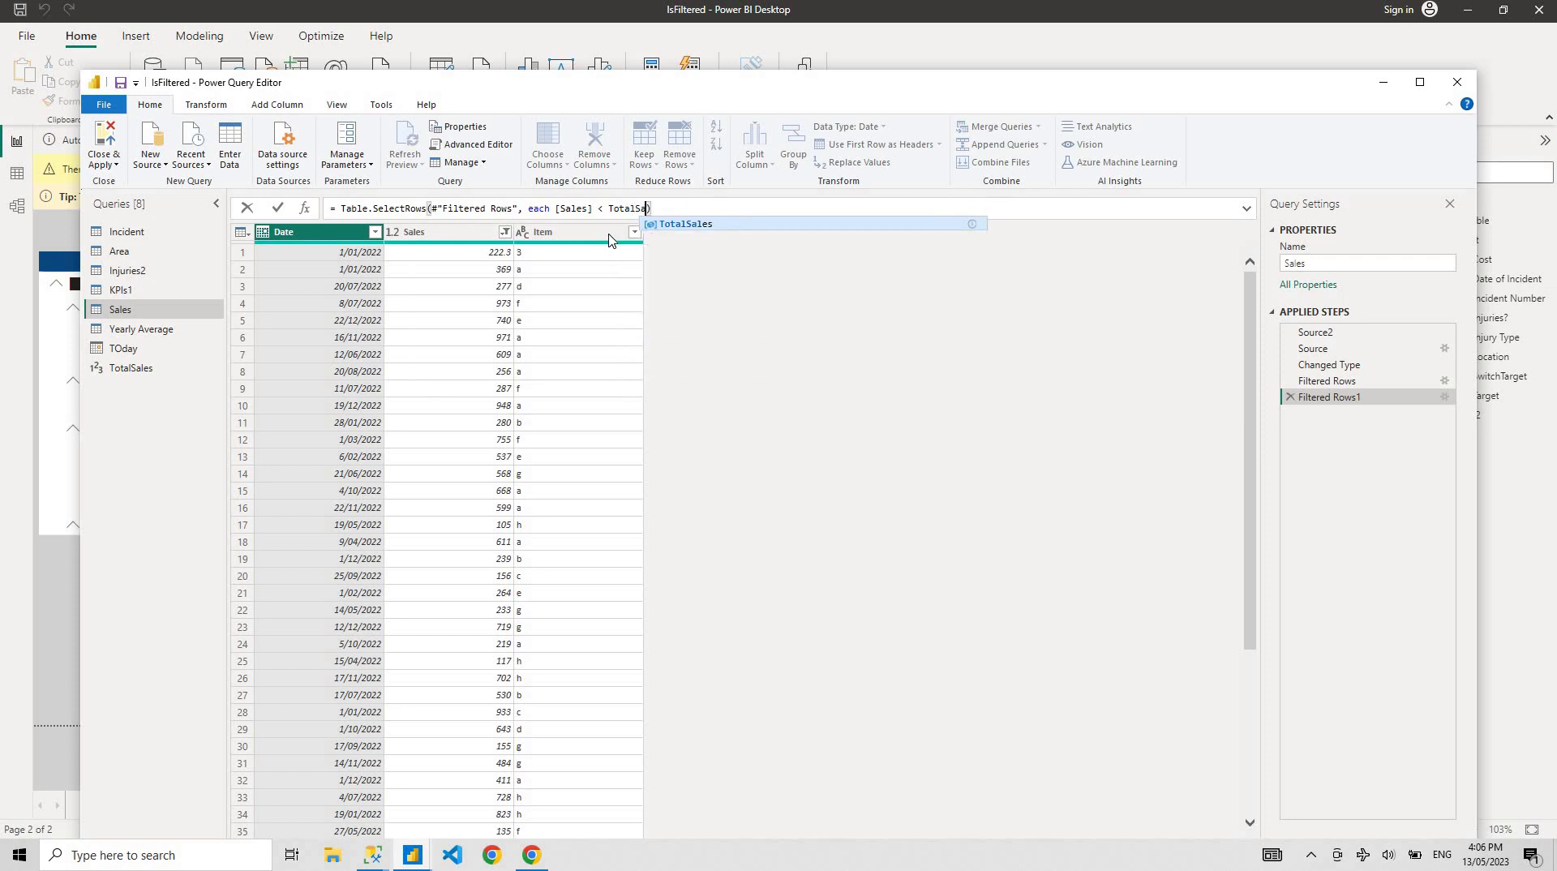
pyautogui.write('s')
pyautogui.press('Return')
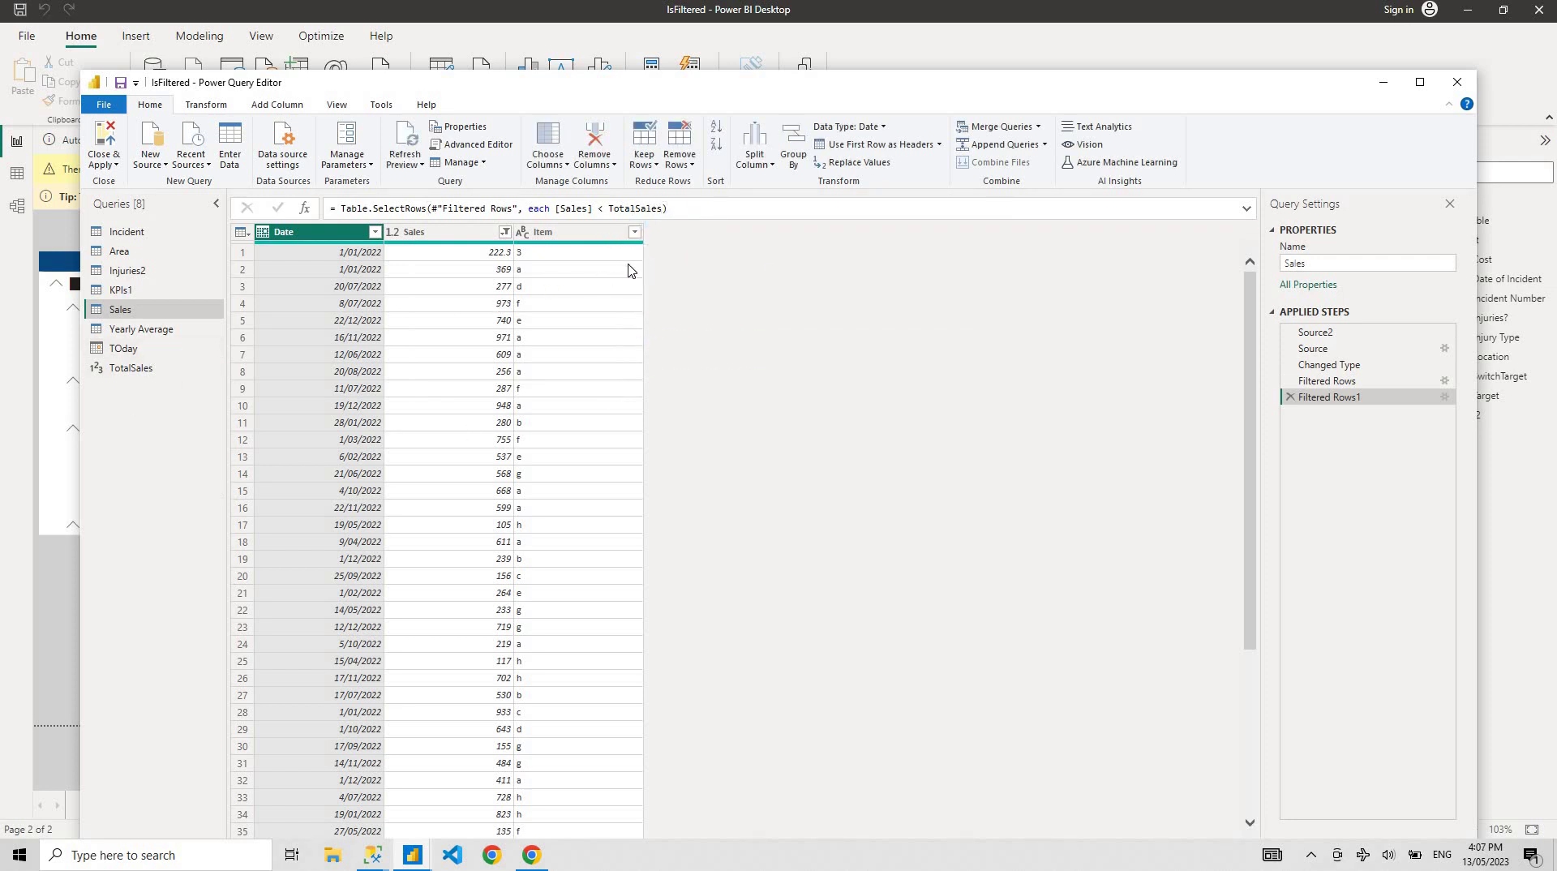
pyautogui.click(159, 369)
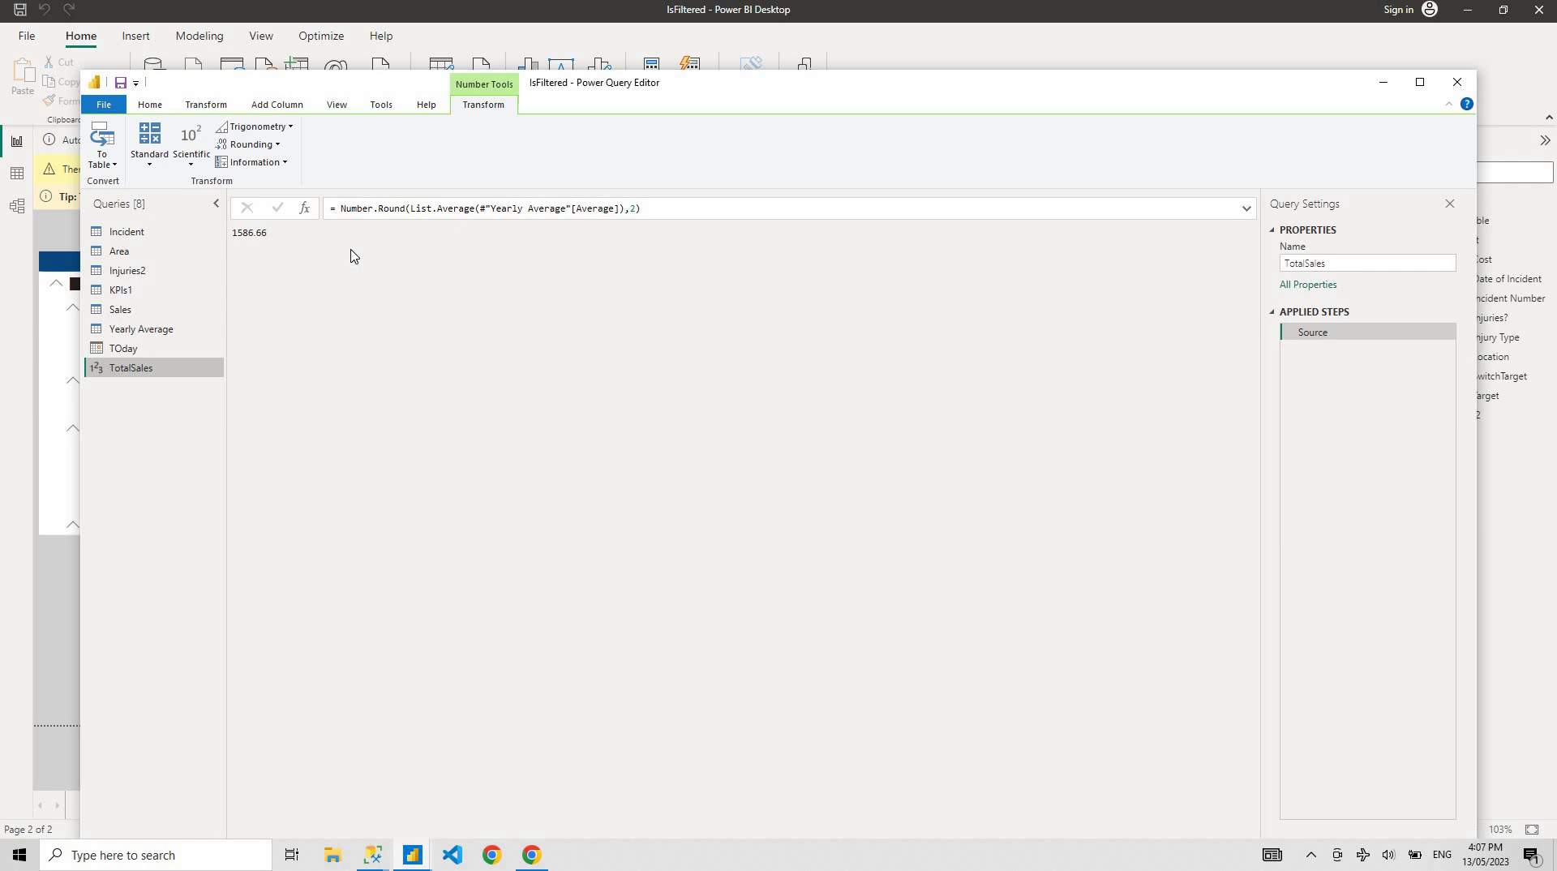
pyautogui.click(96, 310)
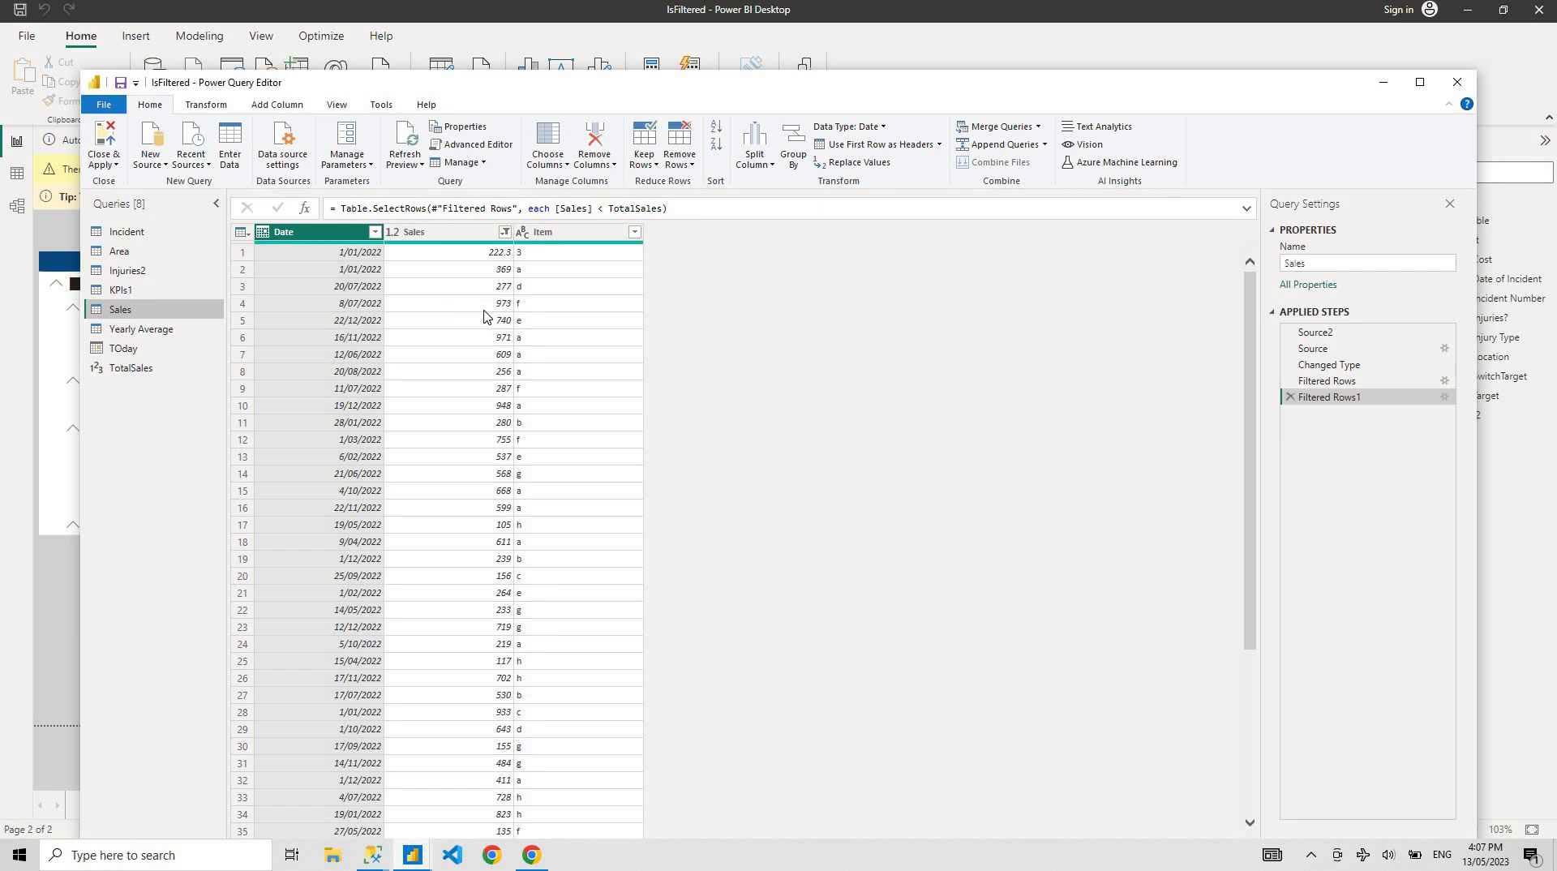